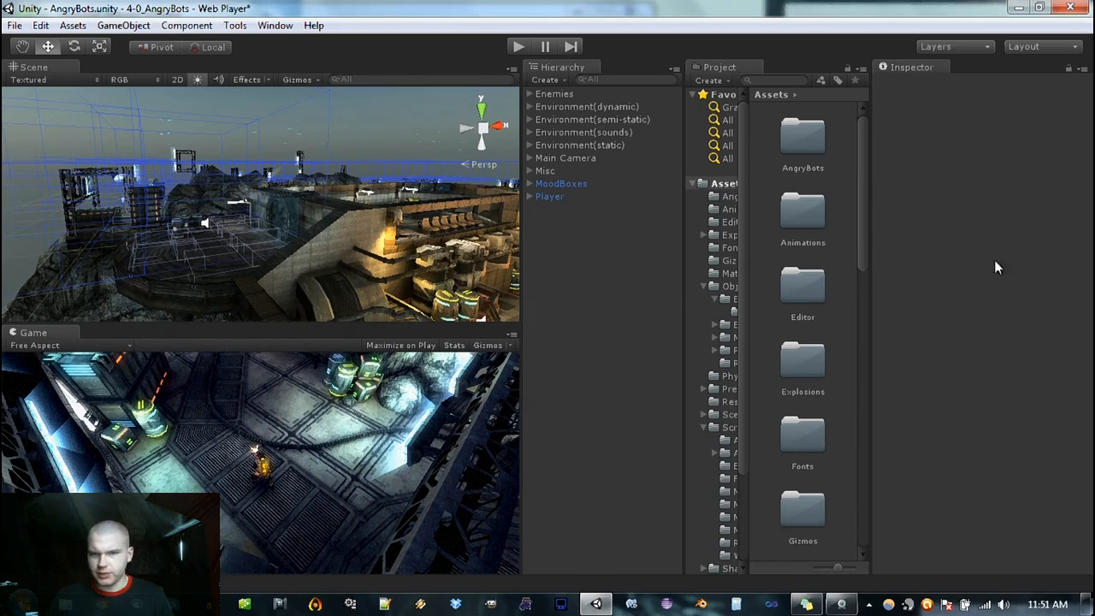
{"action": "left_click_drag", "start_coordinate": [290, 165], "coordinate": [259, 262], "text": "alt"}
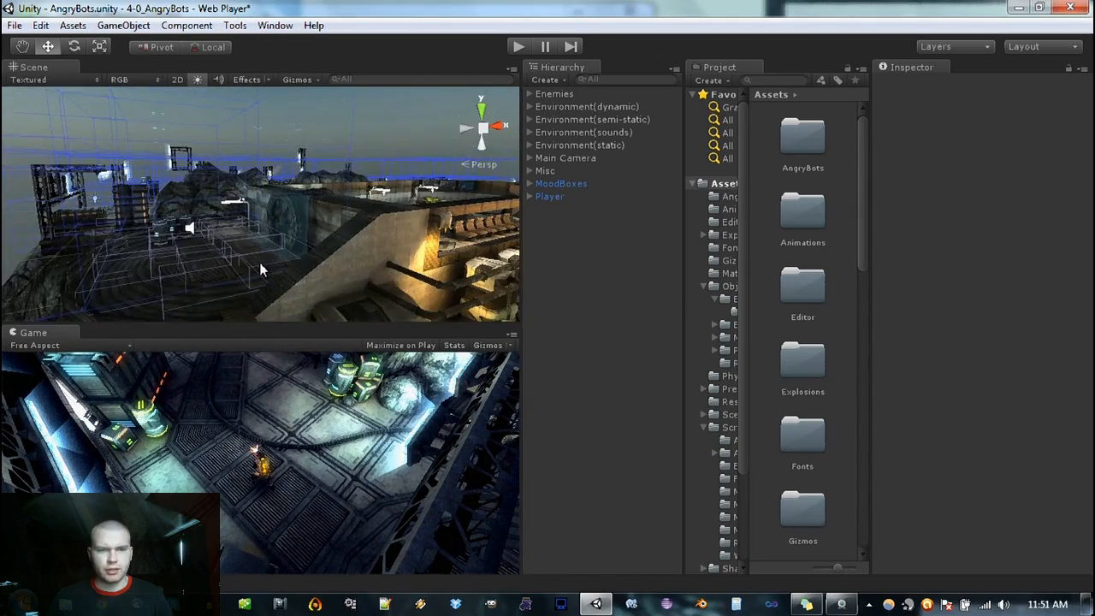
{"action": "left_click_drag", "start_coordinate": [369, 267], "coordinate": [339, 246], "text": "alt"}
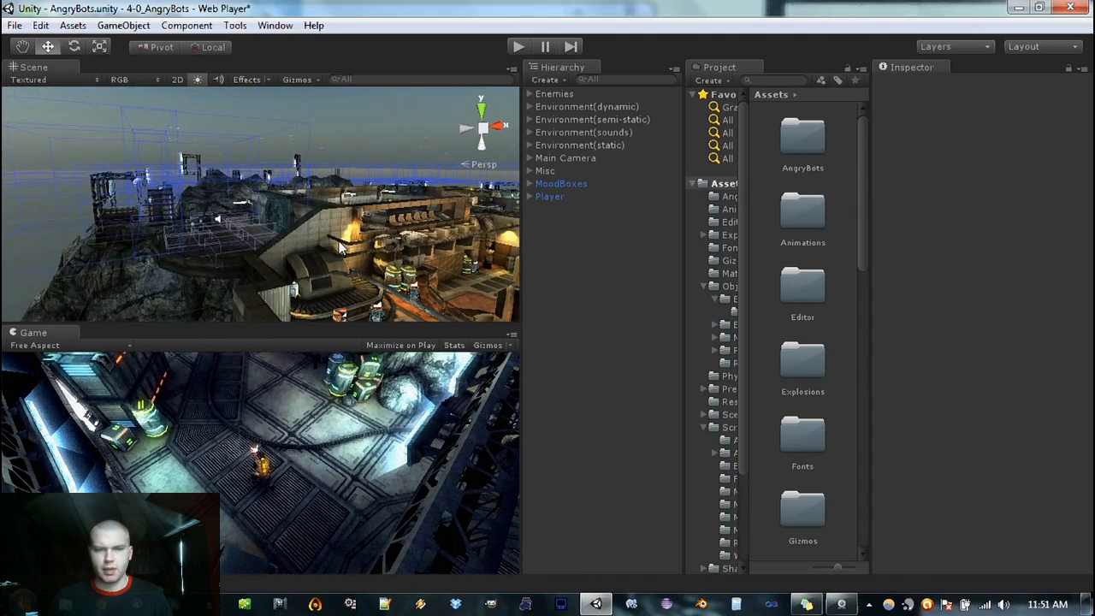
{"action": "left_click_drag", "start_coordinate": [353, 248], "coordinate": [351, 246], "text": "alt"}
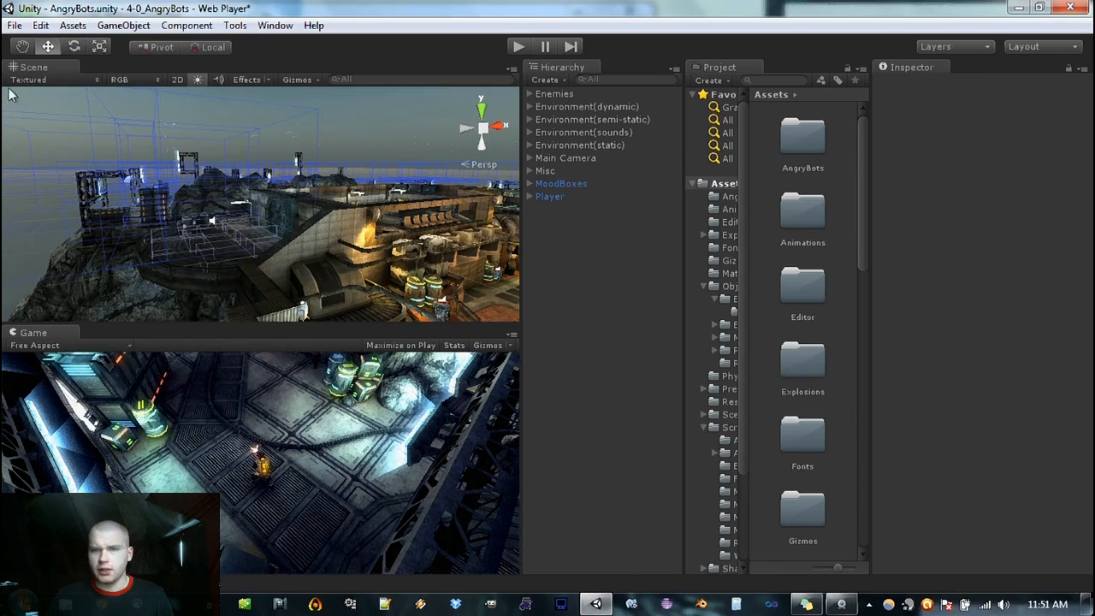
Step: Dock the Game, Scene, Hierarchy, Project and Inspector views together as tabs of a single group
{"action": "left_click_drag", "start_coordinate": [37, 74], "coordinate": [54, 97]}
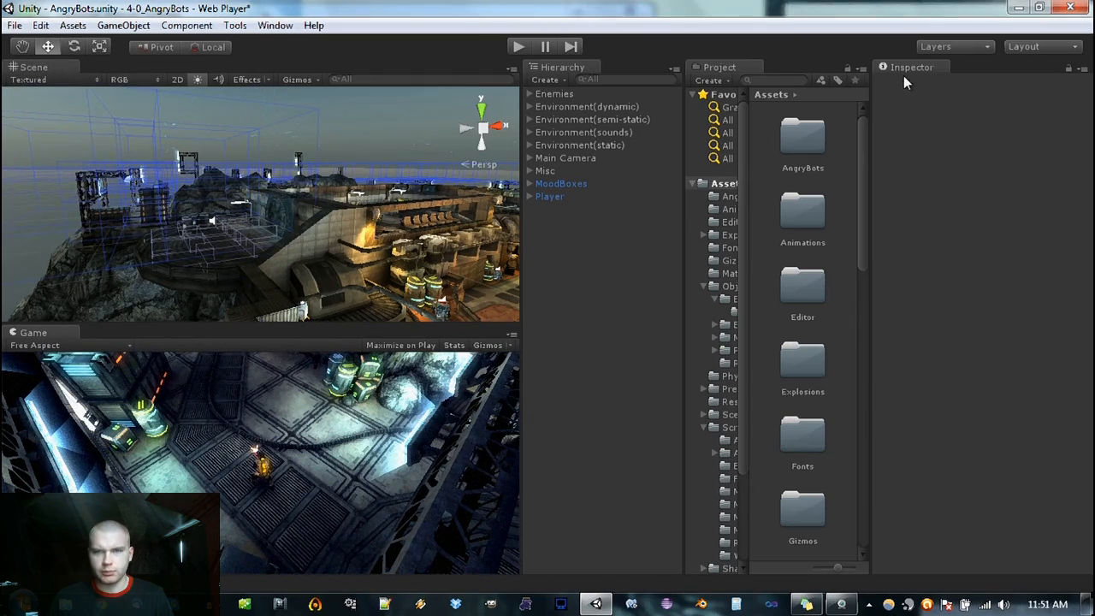
{"action": "left_click_drag", "start_coordinate": [54, 67], "coordinate": [146, 339]}
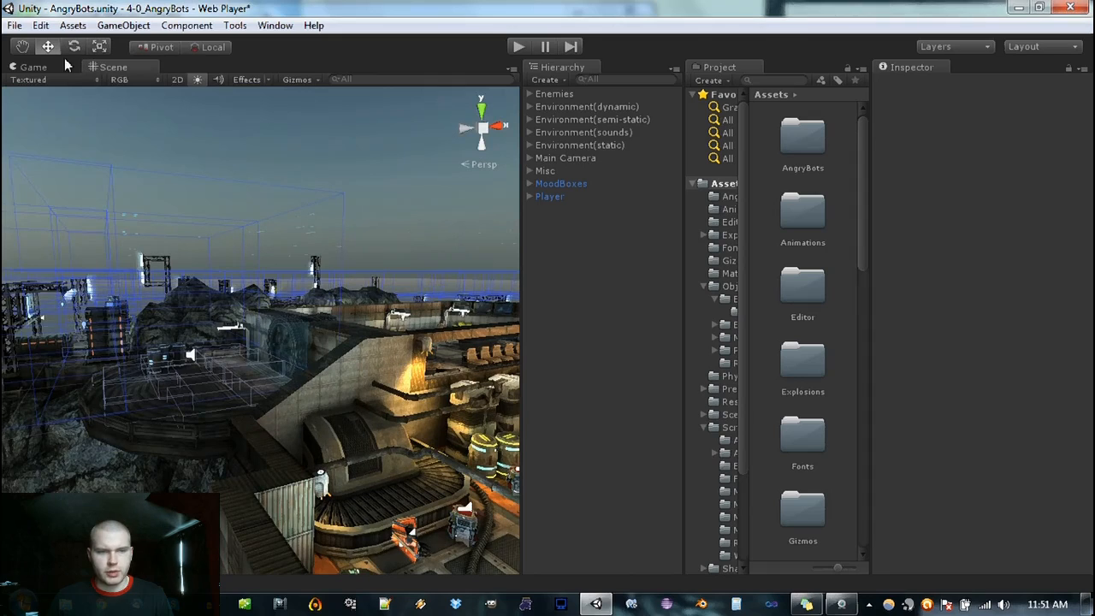
{"action": "left_click_drag", "start_coordinate": [535, 65], "coordinate": [256, 65]}
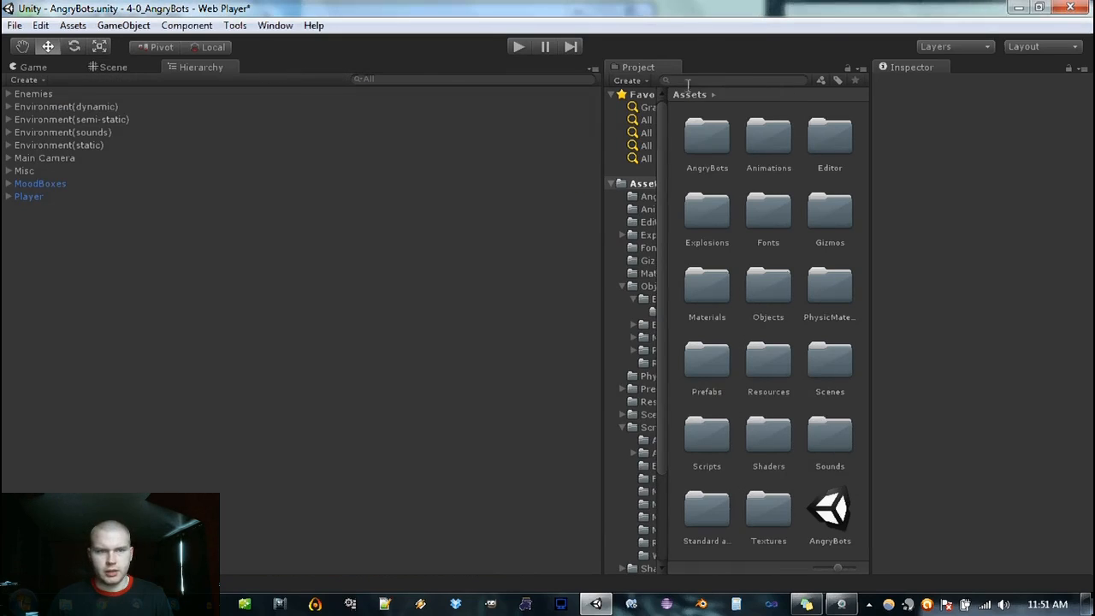
{"action": "left_click_drag", "start_coordinate": [644, 72], "coordinate": [402, 67]}
{"action": "left_click_drag", "start_coordinate": [774, 66], "coordinate": [394, 67]}
{"action": "left_click", "coordinate": [196, 64]}
{"action": "left_click_drag", "start_coordinate": [96, 67], "coordinate": [432, 209]}
{"action": "left_click_drag", "start_coordinate": [520, 29], "coordinate": [95, 68]}
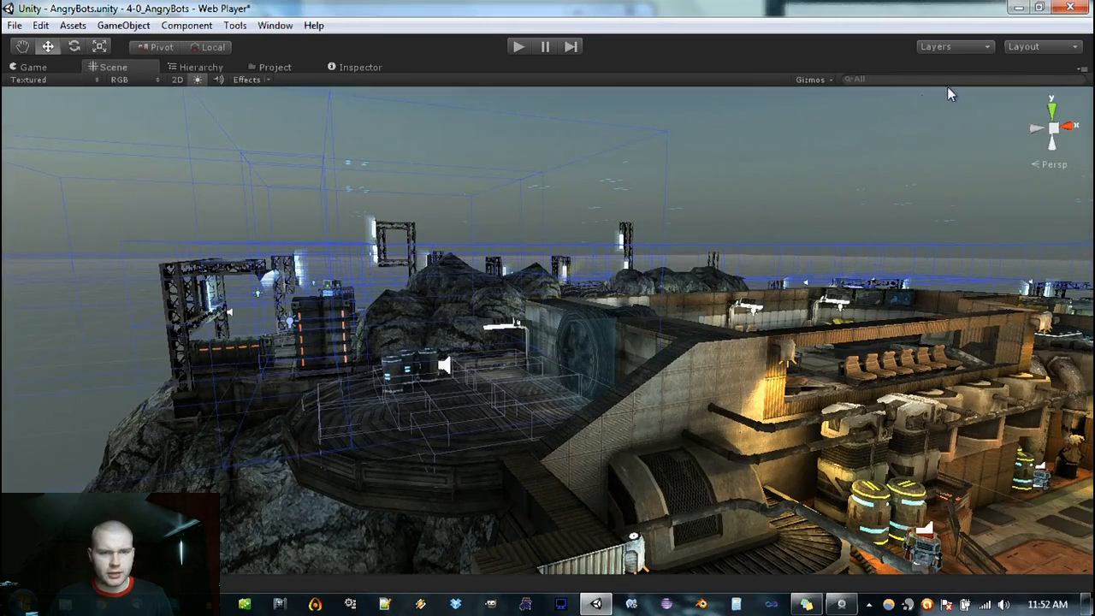
Step: Apply the Tall window layout and save it as a custom layout named "Totally Awesome"
{"action": "left_click", "coordinate": [1024, 48]}
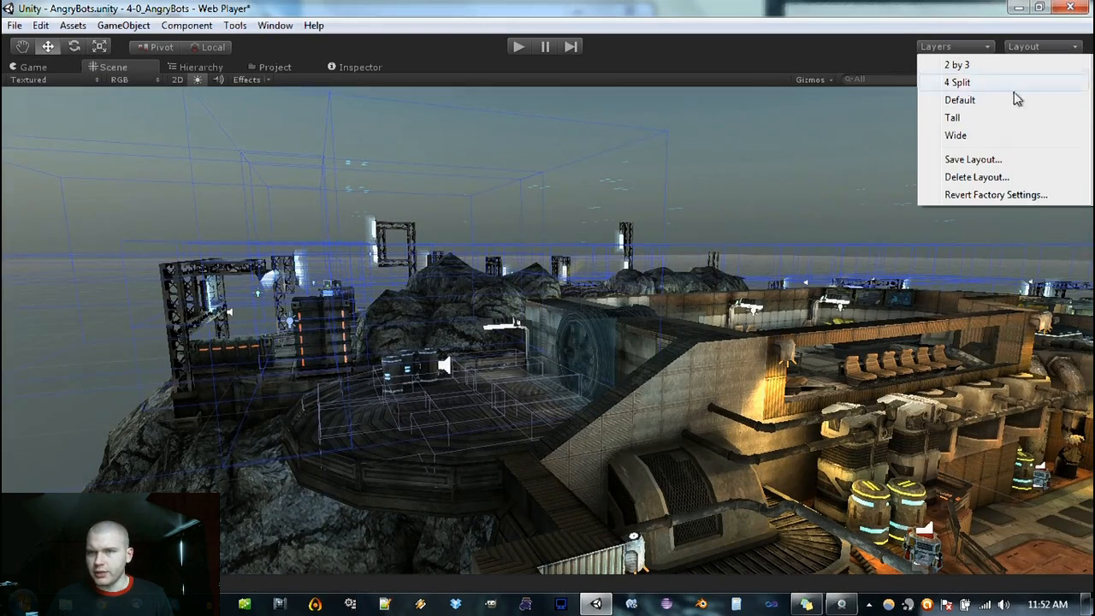
{"action": "left_click", "coordinate": [965, 118]}
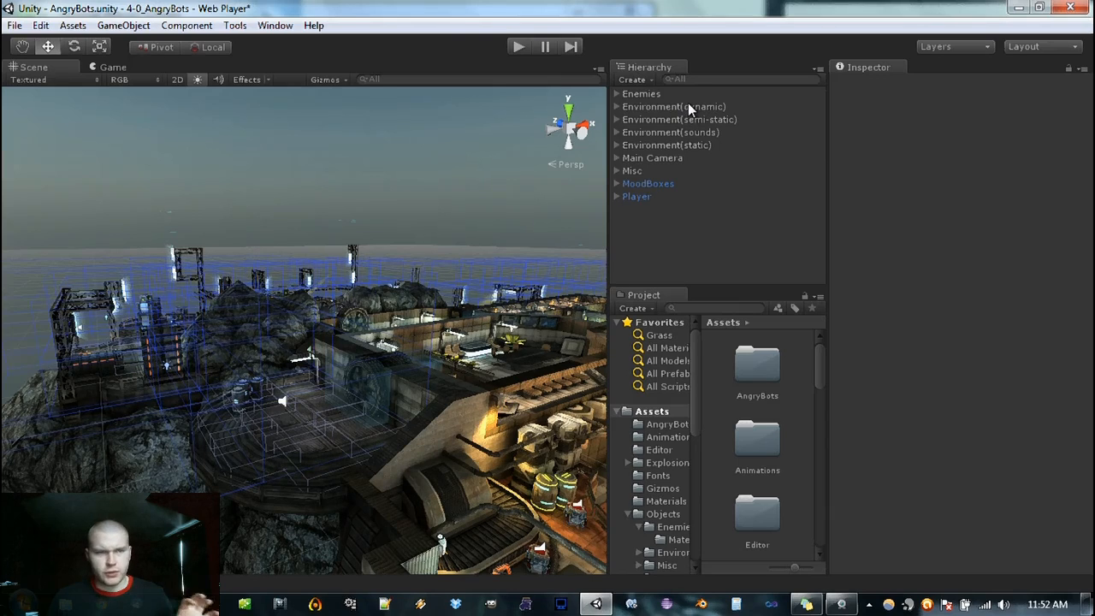
{"action": "left_click", "coordinate": [1029, 48]}
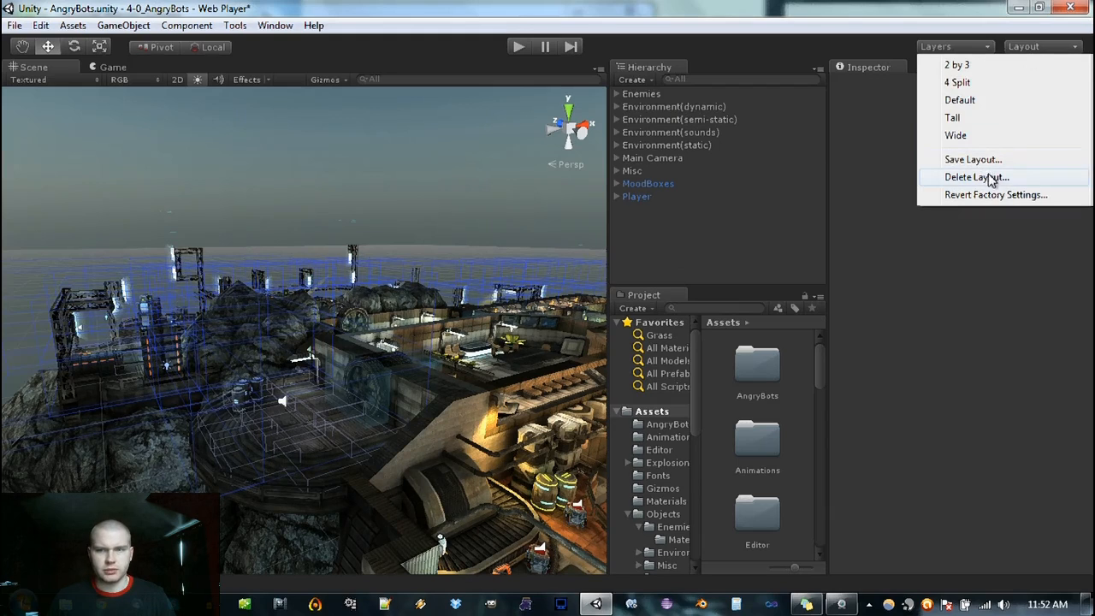
{"action": "left_click", "coordinate": [957, 162]}
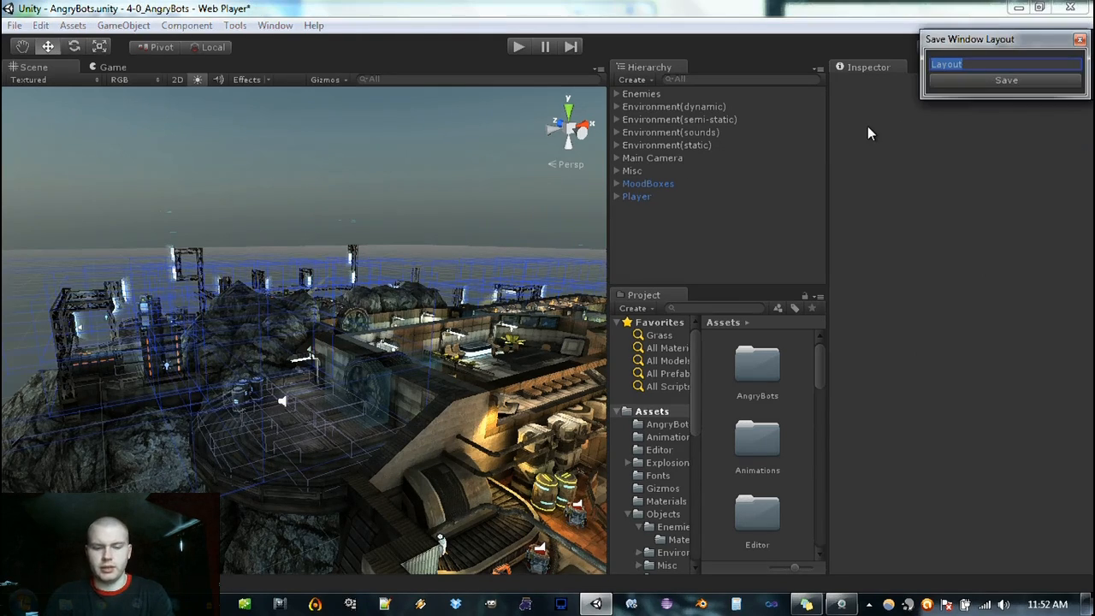
{"action": "type", "text": "Totally "}
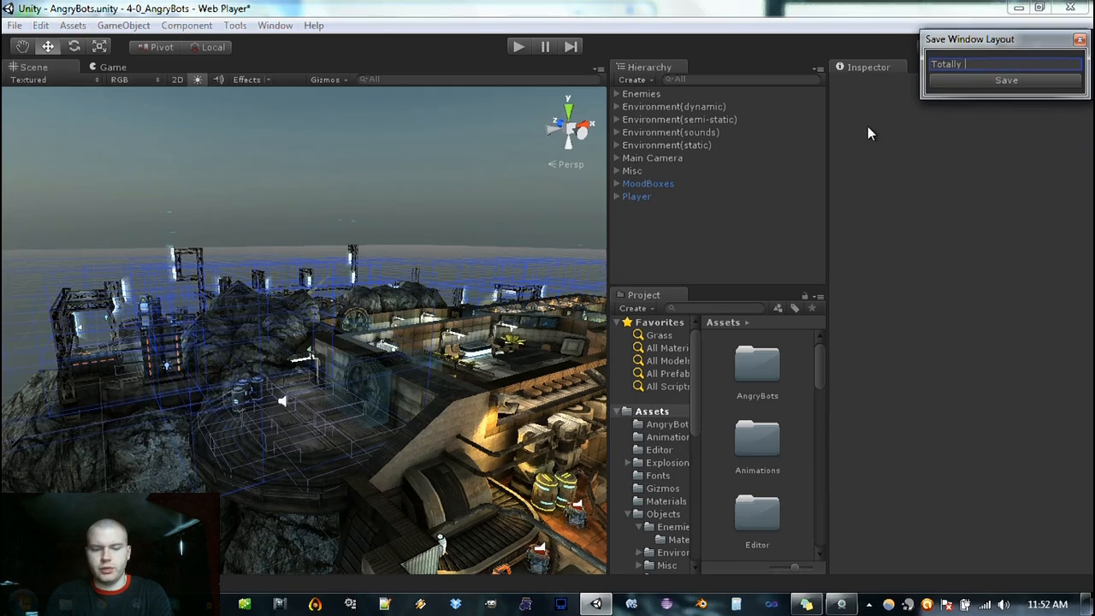
{"action": "type", "text": "Awesome"}
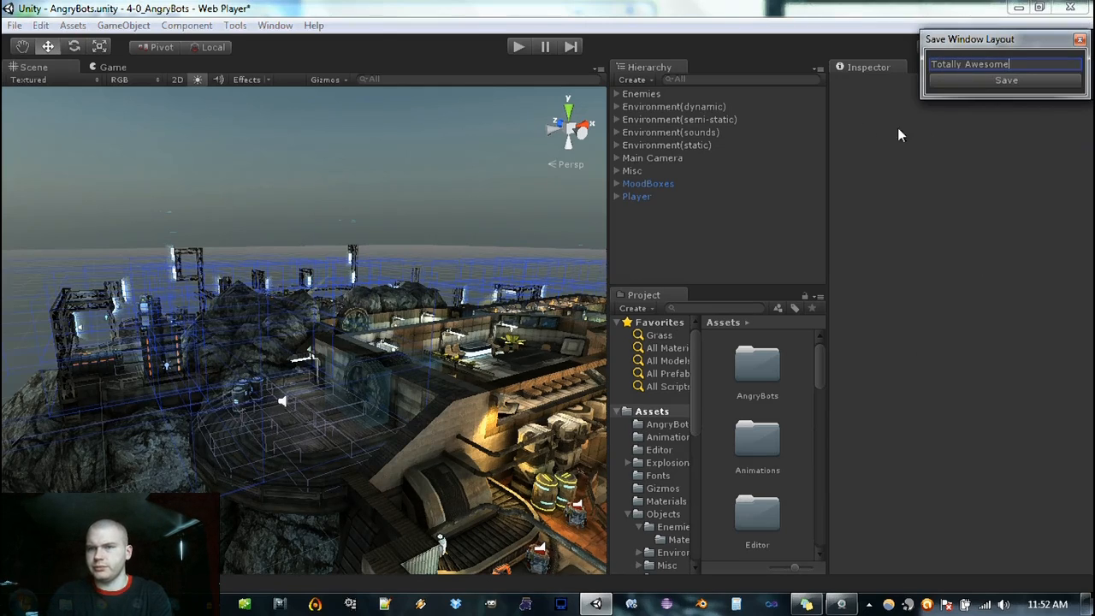
{"action": "left_click", "coordinate": [982, 81]}
{"action": "left_click", "coordinate": [1031, 48]}
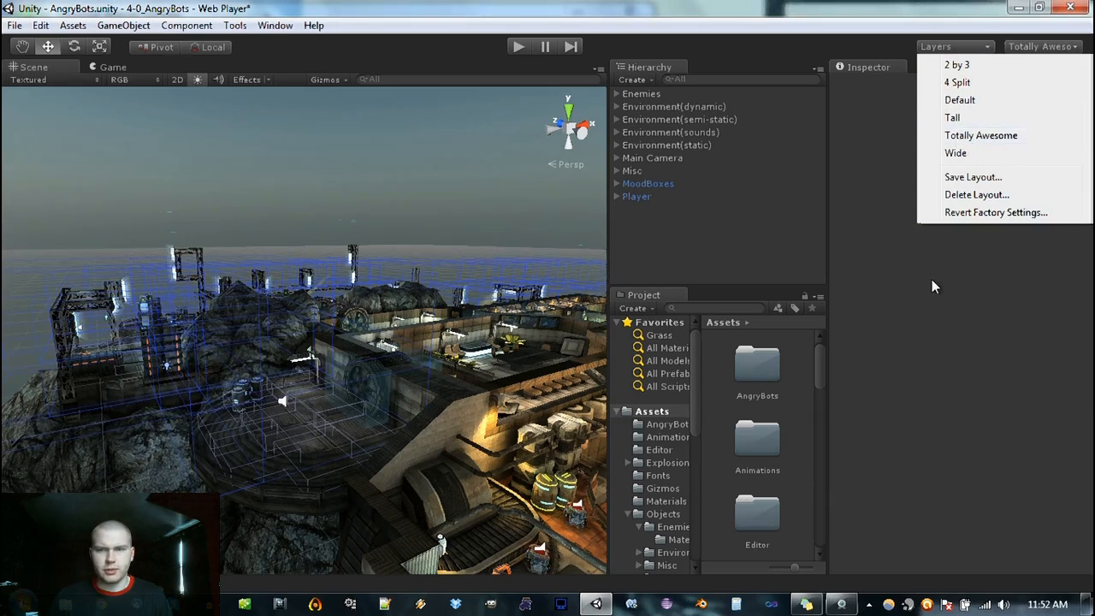
{"action": "left_click", "coordinate": [960, 137]}
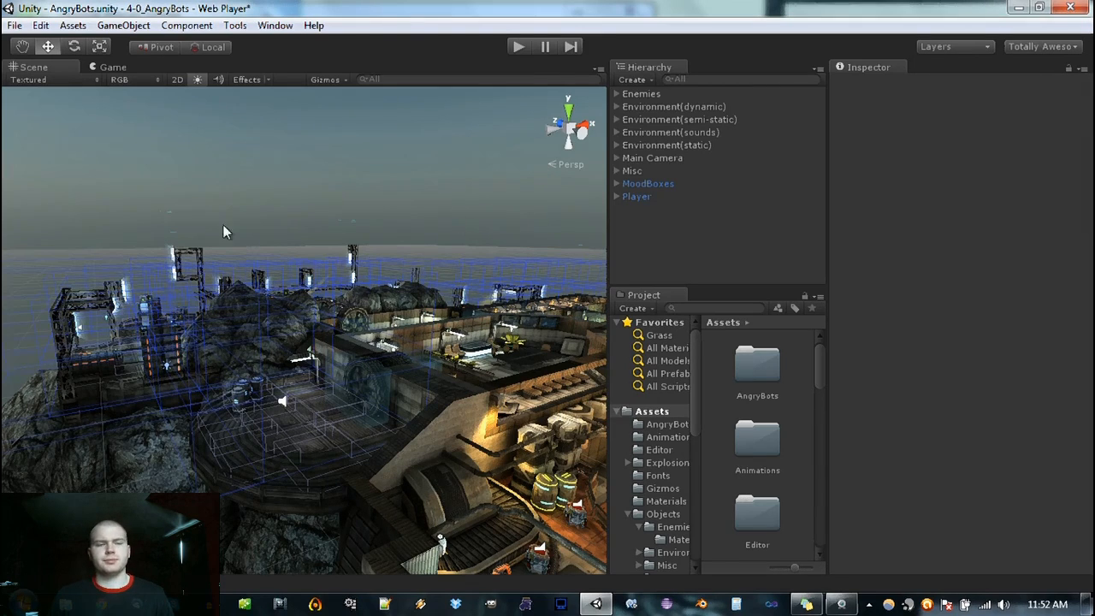
Step: Select the wall spotlight above the barrel near the circular room's door and move it to about Y 2.82, Z -19.18
{"action": "scroll", "coordinate": [256, 273], "scroll_direction": "down", "scroll_amount": 4}
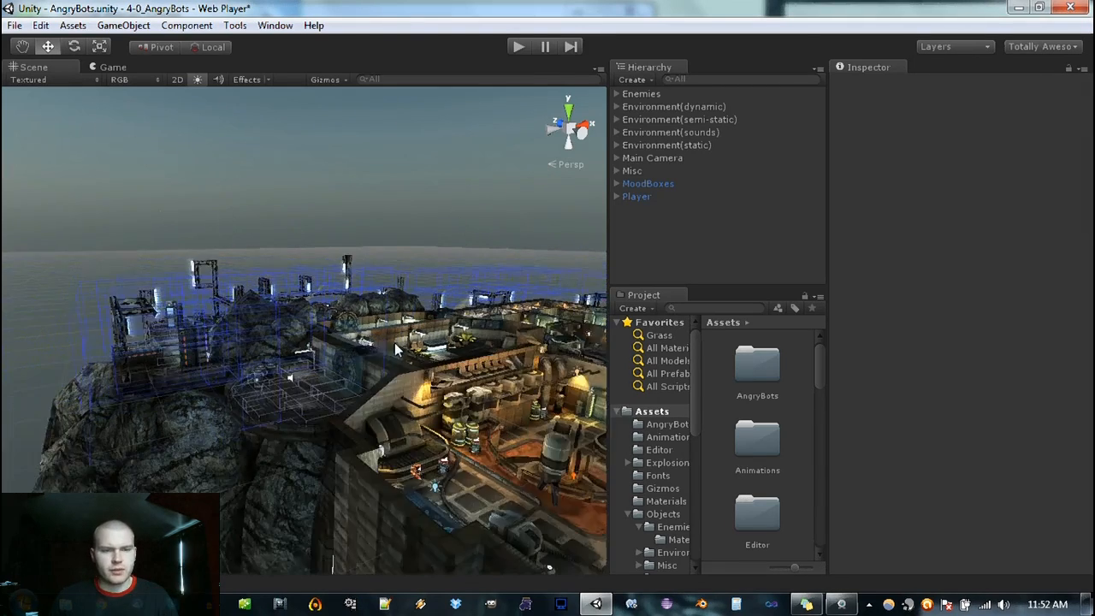
{"action": "scroll", "coordinate": [325, 360], "scroll_direction": "up", "scroll_amount": 8}
{"action": "middle_click_drag", "start_coordinate": [393, 479], "coordinate": [322, 345]}
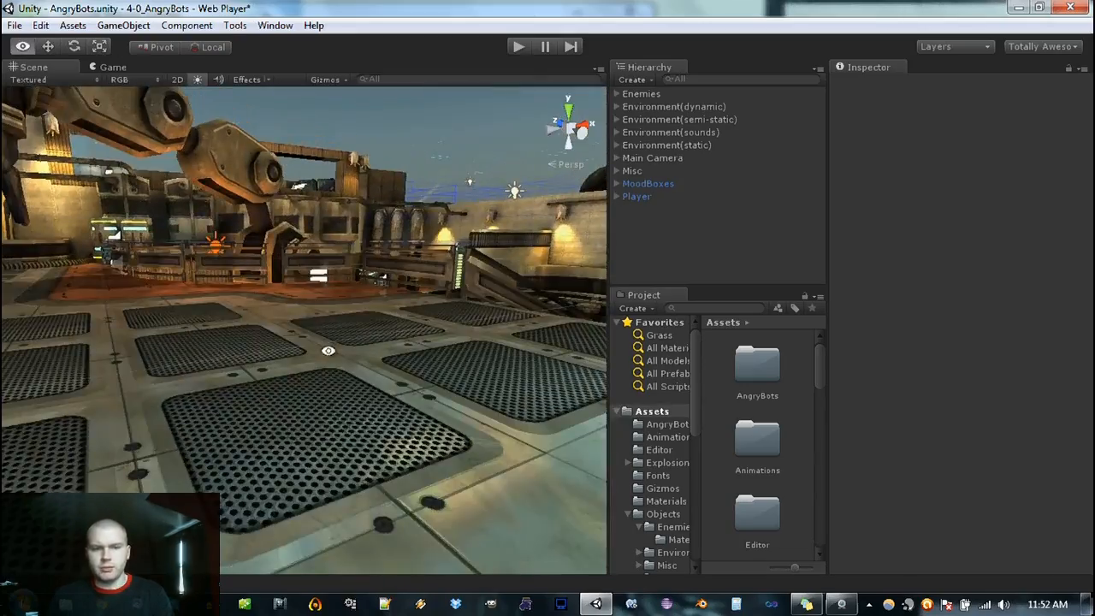
{"action": "scroll", "coordinate": [330, 363], "scroll_direction": "down", "scroll_amount": 8}
{"action": "left_click_drag", "start_coordinate": [331, 363], "coordinate": [474, 275], "text": "alt"}
{"action": "scroll", "coordinate": [298, 331], "scroll_direction": "up", "scroll_amount": 6}
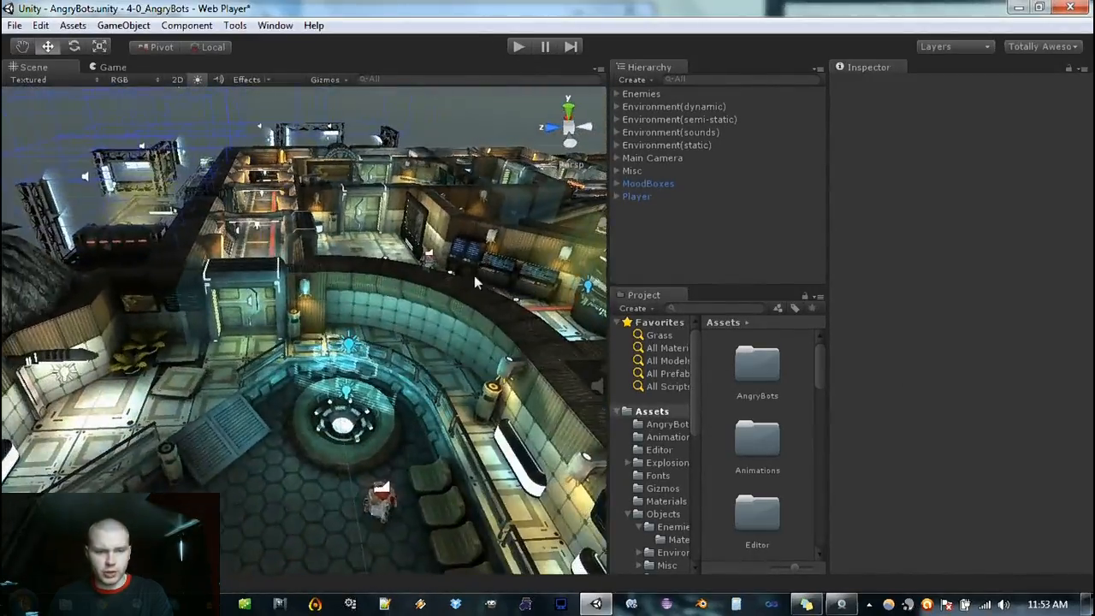
{"action": "scroll", "coordinate": [420, 304], "scroll_direction": "up", "scroll_amount": 8}
{"action": "left_click", "coordinate": [310, 222]}
{"action": "scroll", "coordinate": [367, 229], "scroll_direction": "up", "scroll_amount": 4}
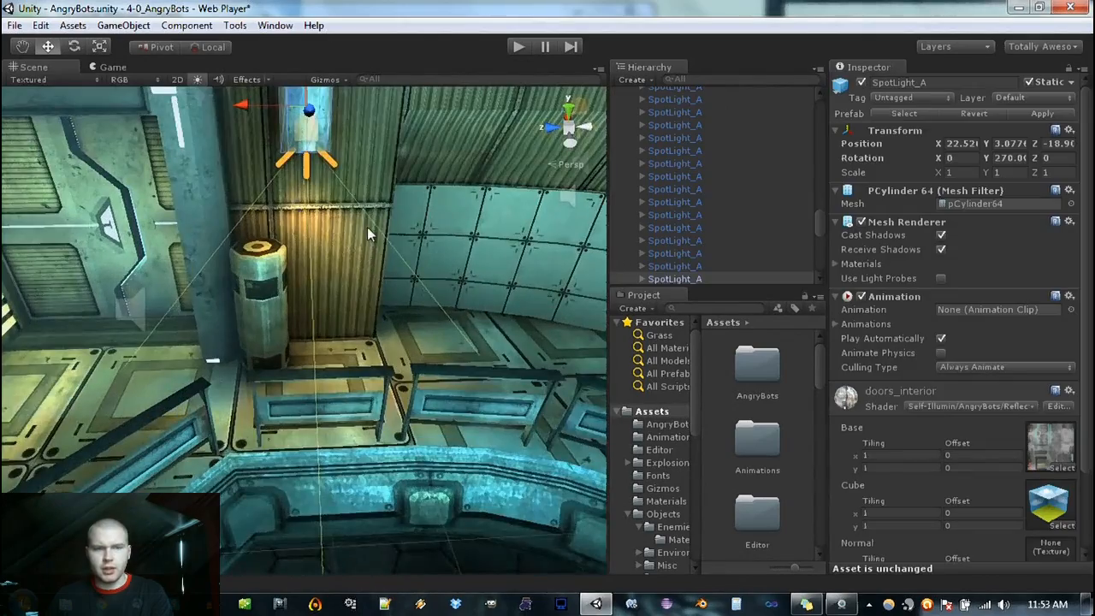
{"action": "scroll", "coordinate": [368, 180], "scroll_direction": "down", "scroll_amount": 4}
{"action": "mouse_move", "coordinate": [301, 182]}
{"action": "left_mouse_down"}
{"action": "mouse_move", "coordinate": [282, 232]}
{"action": "mouse_move", "coordinate": [302, 247]}
{"action": "mouse_move", "coordinate": [314, 168]}
{"action": "left_mouse_up"}
{"action": "left_click_drag", "start_coordinate": [319, 248], "coordinate": [325, 282], "text": "alt"}
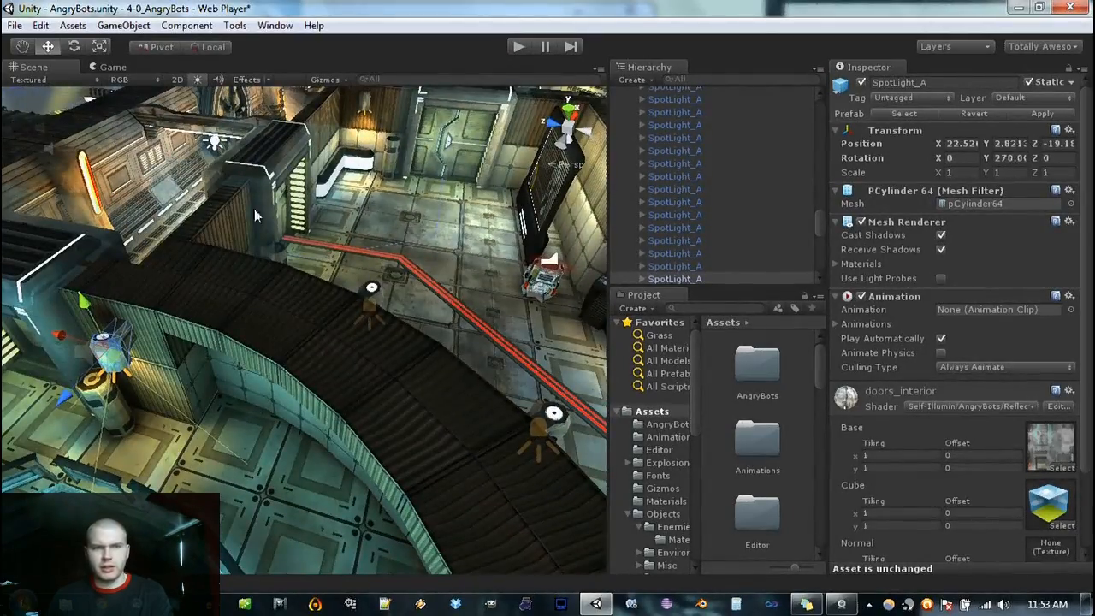
{"action": "scroll", "coordinate": [261, 201], "scroll_direction": "down", "scroll_amount": 5}
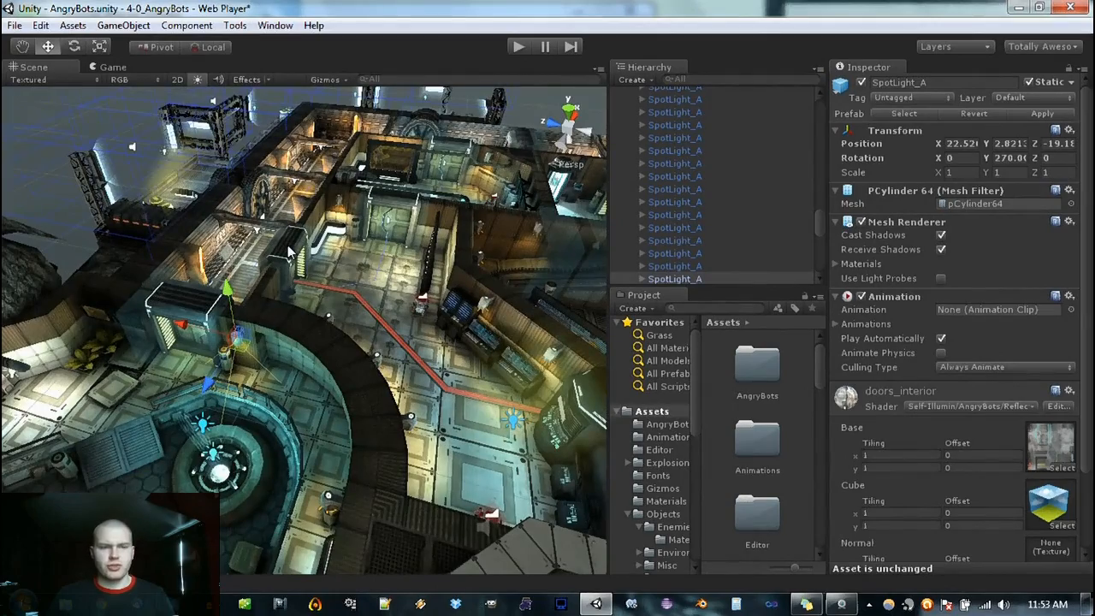
{"action": "scroll", "coordinate": [418, 288], "scroll_direction": "down", "scroll_amount": 2}
{"action": "middle_click_drag", "start_coordinate": [403, 376], "coordinate": [465, 265]}
{"action": "scroll", "coordinate": [464, 267], "scroll_direction": "up", "scroll_amount": 4}
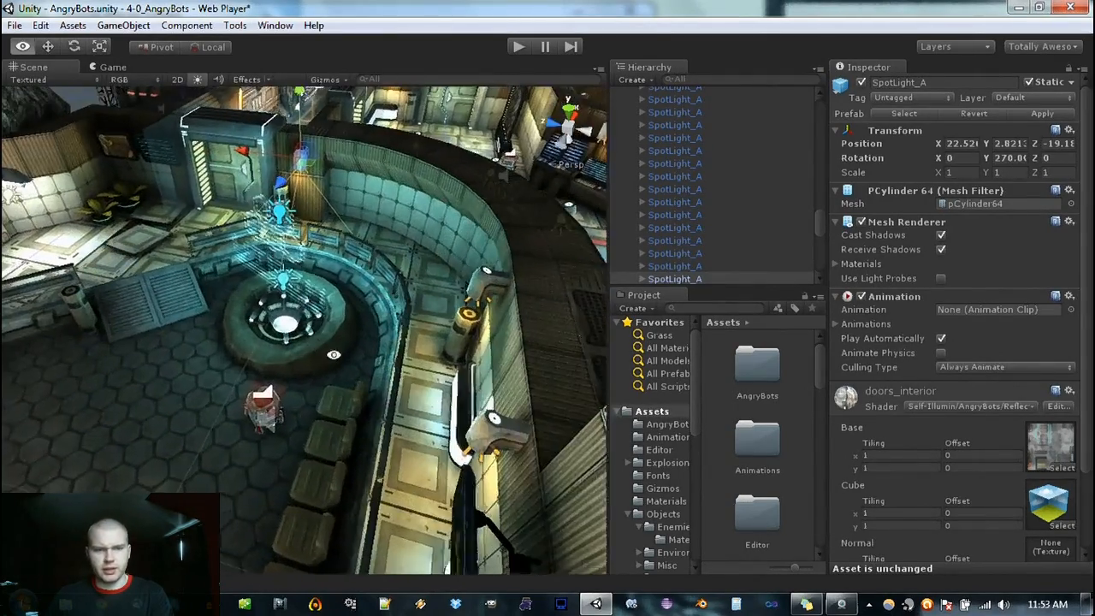
{"action": "left_click_drag", "start_coordinate": [272, 302], "coordinate": [378, 322], "text": "alt"}
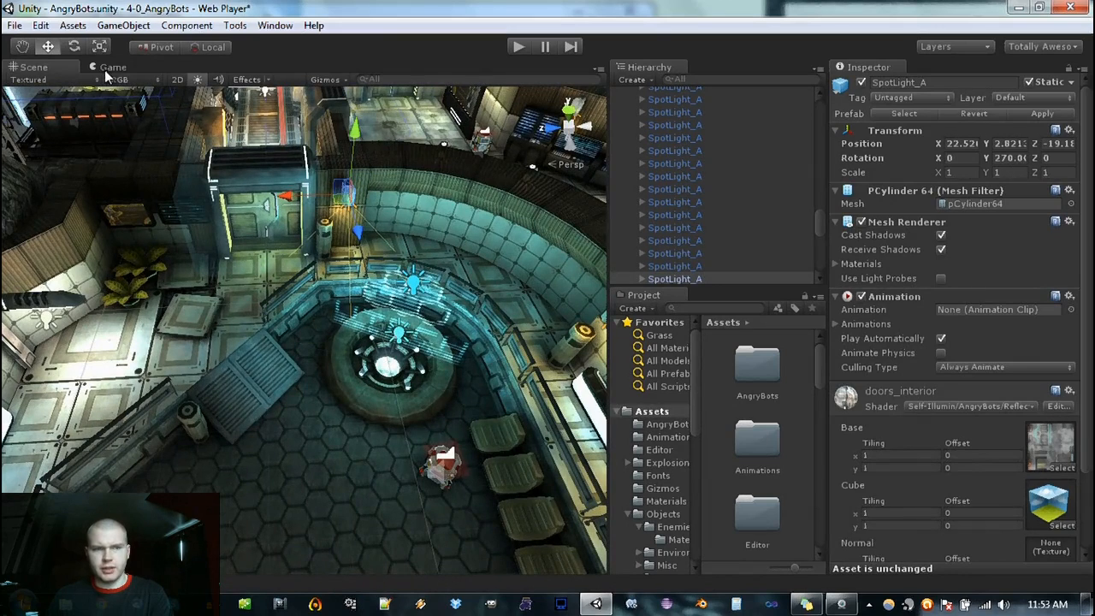
Step: Display the scene in the Wireframe draw mode, followed by the Textured Wire draw mode
{"action": "left_click", "coordinate": [30, 80]}
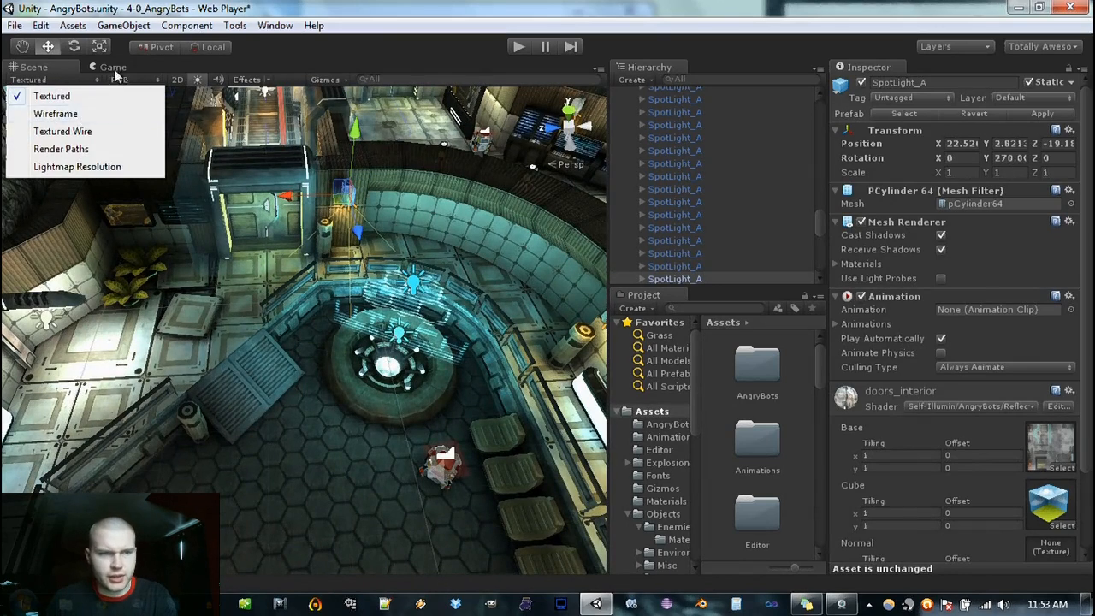
{"action": "left_click", "coordinate": [261, 6]}
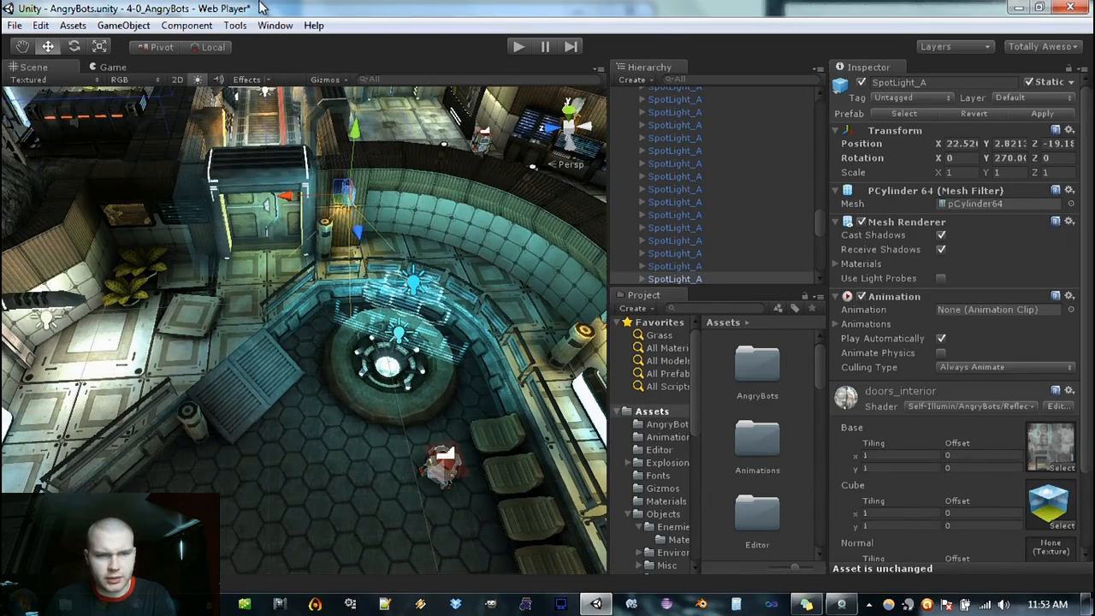
{"action": "left_click", "coordinate": [58, 78]}
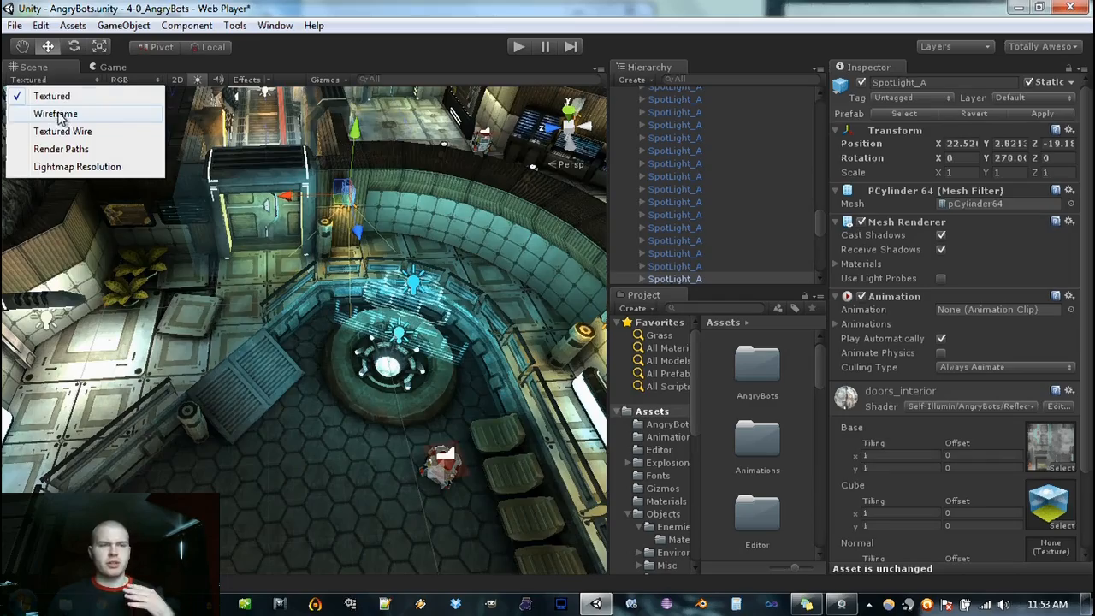
{"action": "left_click", "coordinate": [58, 116]}
{"action": "left_click", "coordinate": [51, 80]}
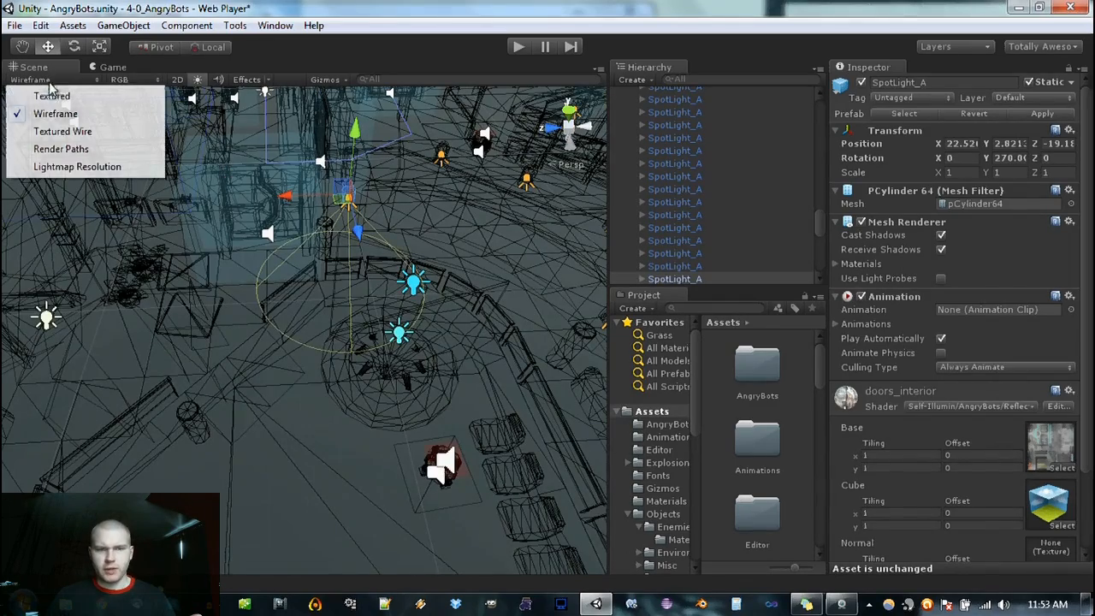
{"action": "left_click", "coordinate": [63, 132]}
Step: Set the scene's draw mode to Render Paths and examine the circular room from another angle
{"action": "left_click", "coordinate": [52, 81]}
{"action": "left_click", "coordinate": [63, 151]}
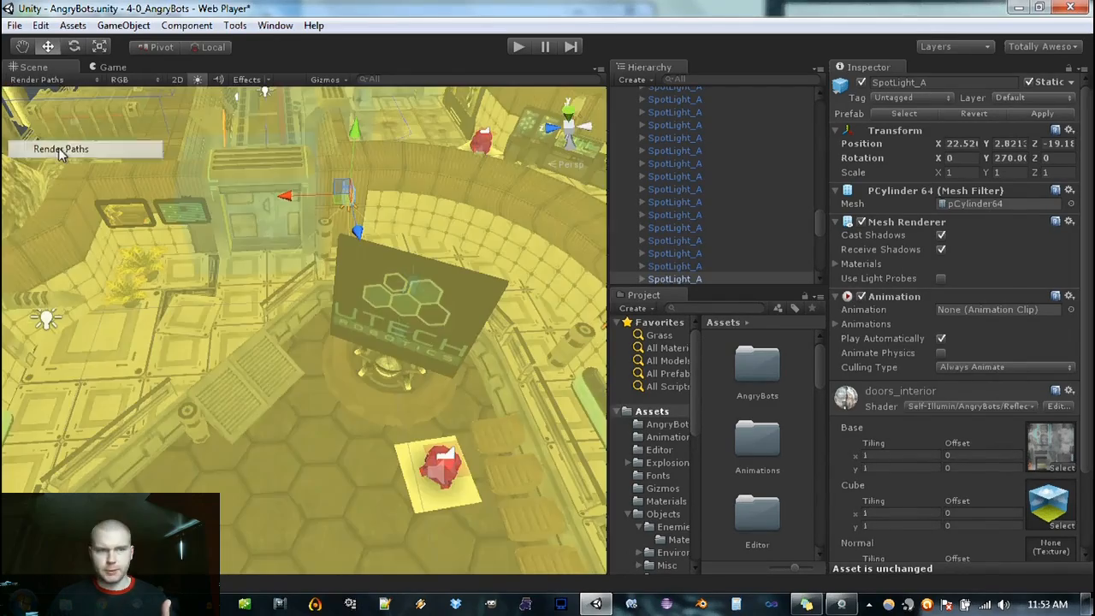
{"action": "scroll", "coordinate": [368, 267], "scroll_direction": "down", "scroll_amount": 5}
{"action": "left_click_drag", "start_coordinate": [368, 272], "coordinate": [313, 292], "text": "alt"}
{"action": "scroll", "coordinate": [312, 292], "scroll_direction": "up", "scroll_amount": 5}
{"action": "scroll", "coordinate": [312, 292], "scroll_direction": "down", "scroll_amount": 5}
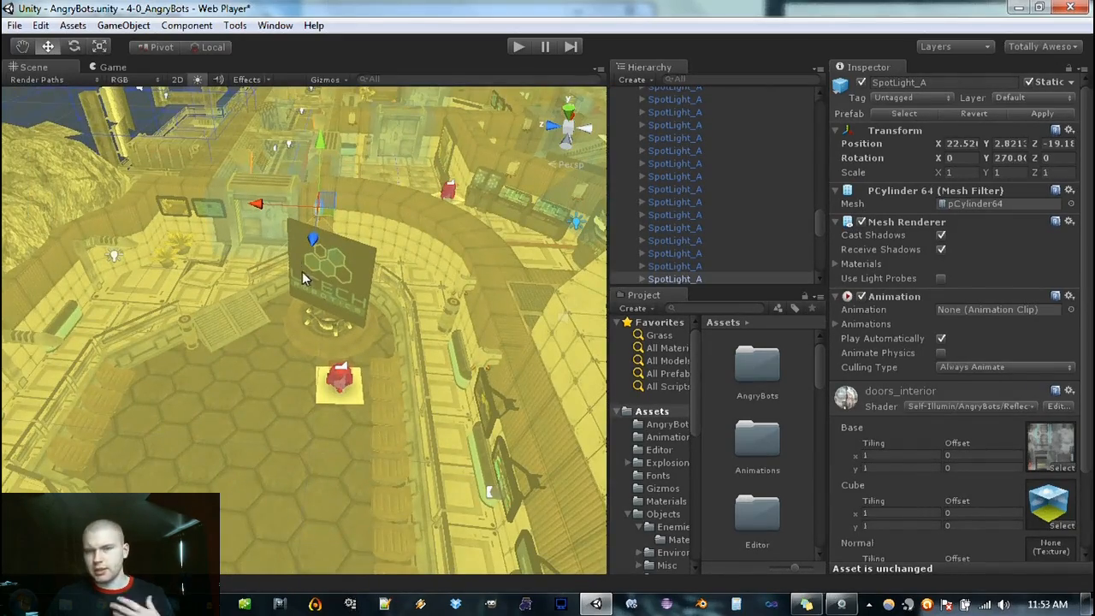
Step: Examine the circular room in the Lightmap Resolution draw mode, and restore the Textured mode
{"action": "left_click", "coordinate": [55, 81]}
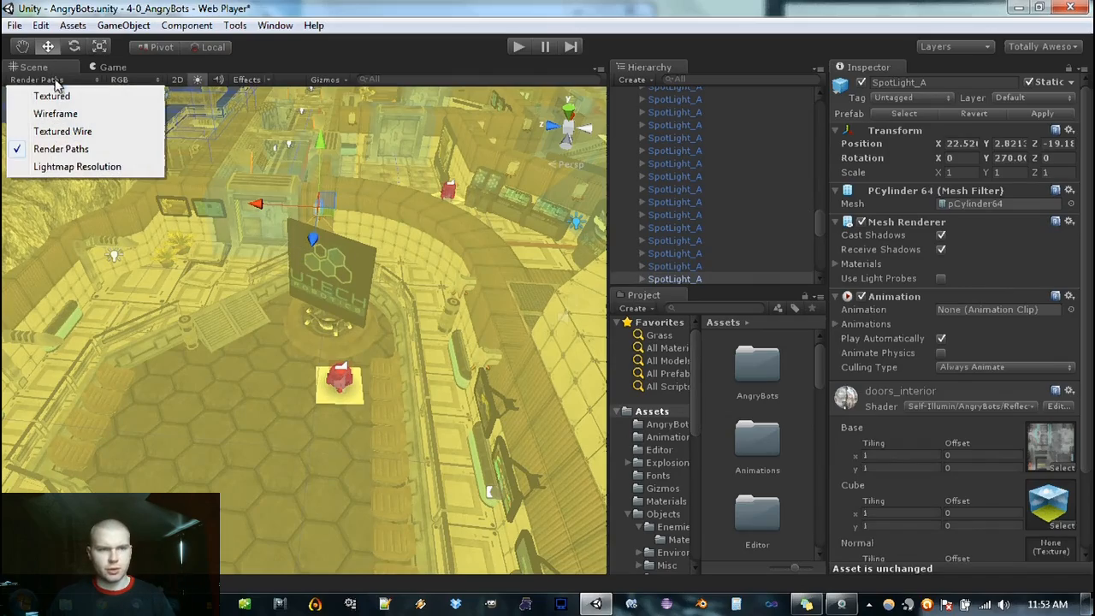
{"action": "left_click", "coordinate": [77, 167]}
{"action": "scroll", "coordinate": [185, 291], "scroll_direction": "up", "scroll_amount": 3}
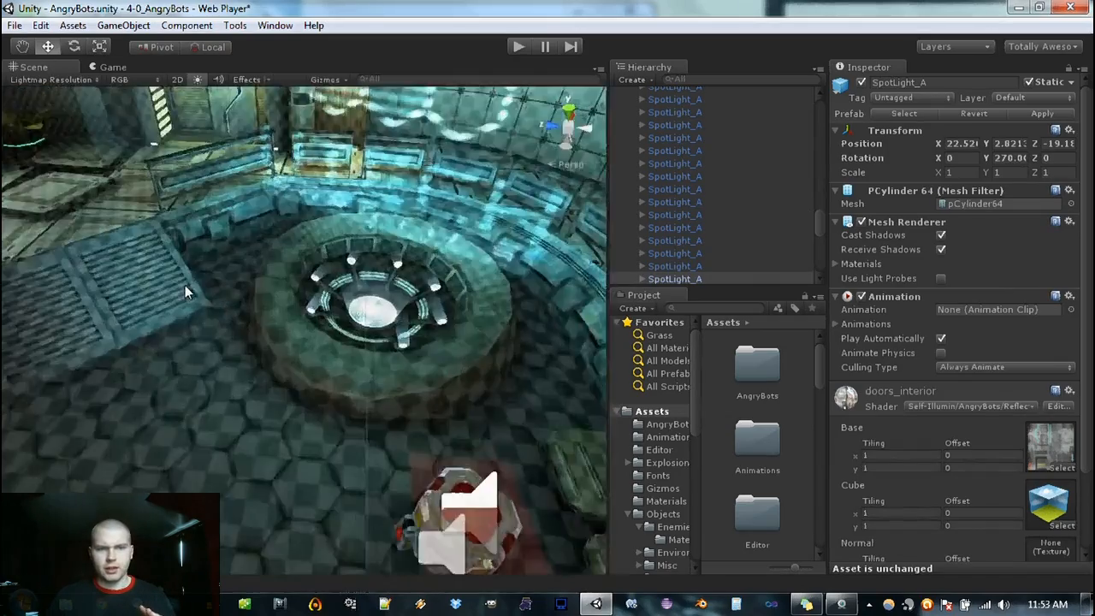
{"action": "scroll", "coordinate": [198, 291], "scroll_direction": "up", "scroll_amount": 4}
{"action": "scroll", "coordinate": [215, 302], "scroll_direction": "down", "scroll_amount": 10}
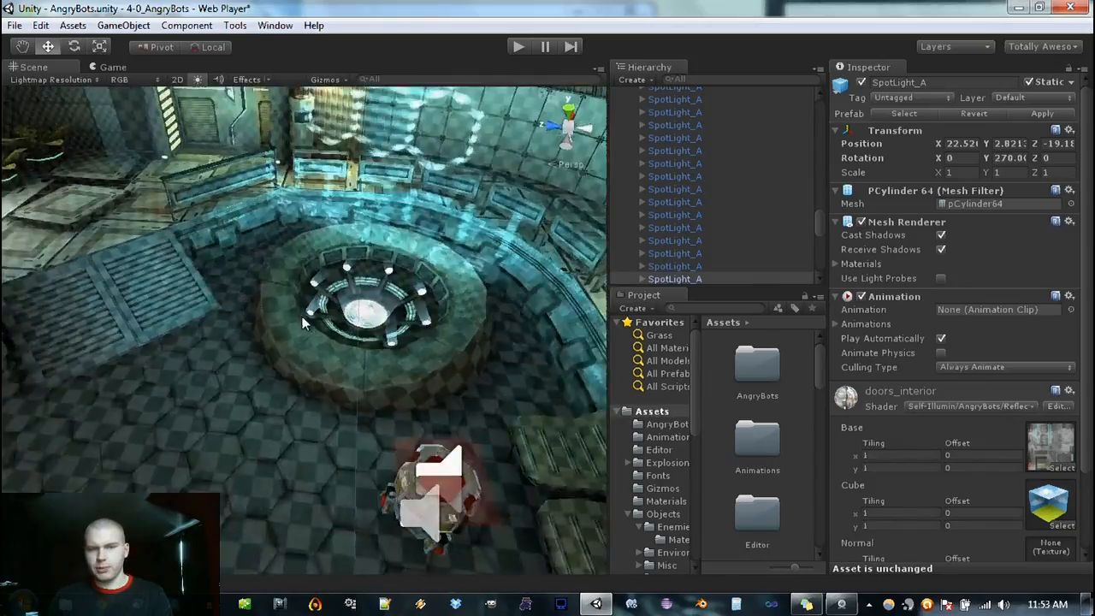
{"action": "left_click_drag", "start_coordinate": [411, 300], "coordinate": [342, 351], "text": "alt"}
{"action": "right_click_drag", "start_coordinate": [342, 351], "coordinate": [715, 371], "text": "alt"}
{"action": "scroll", "coordinate": [291, 371], "scroll_direction": "down", "scroll_amount": 10}
{"action": "left_click_drag", "start_coordinate": [291, 368], "coordinate": [590, 359], "text": "alt"}
{"action": "left_click", "coordinate": [57, 81]}
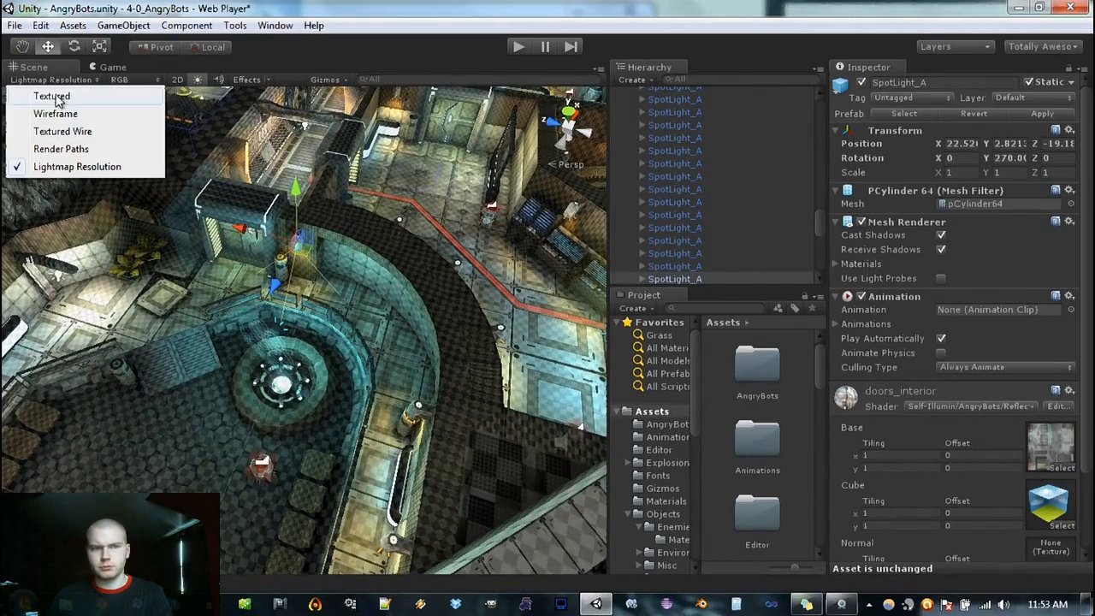
{"action": "left_click", "coordinate": [60, 98]}
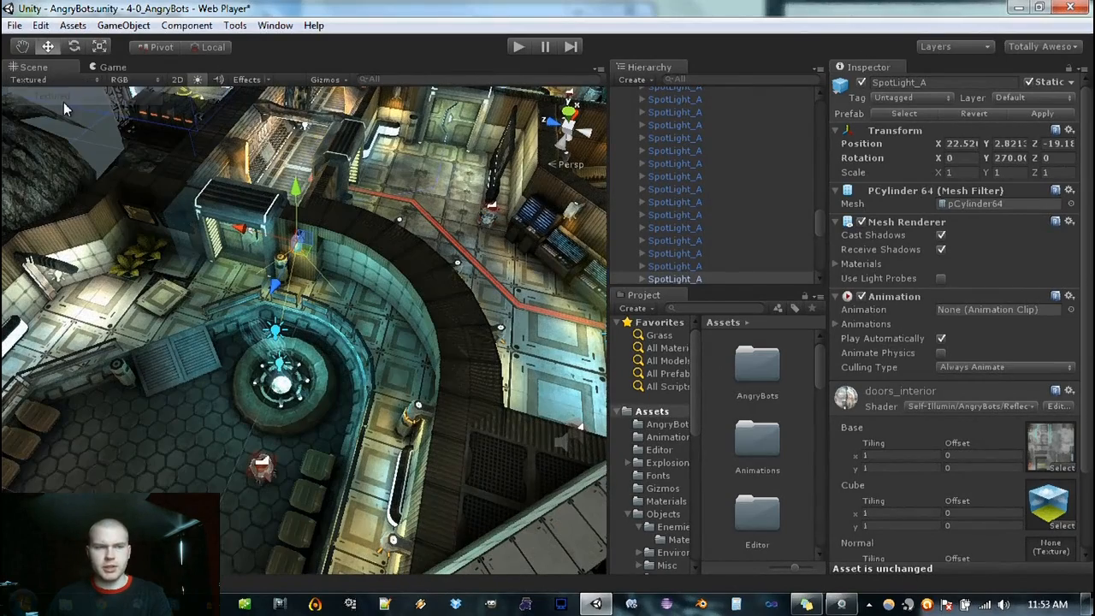
Step: Set the Scene view's render mode to Alpha and examine the building around the circular room from several angles
{"action": "left_click", "coordinate": [154, 81]}
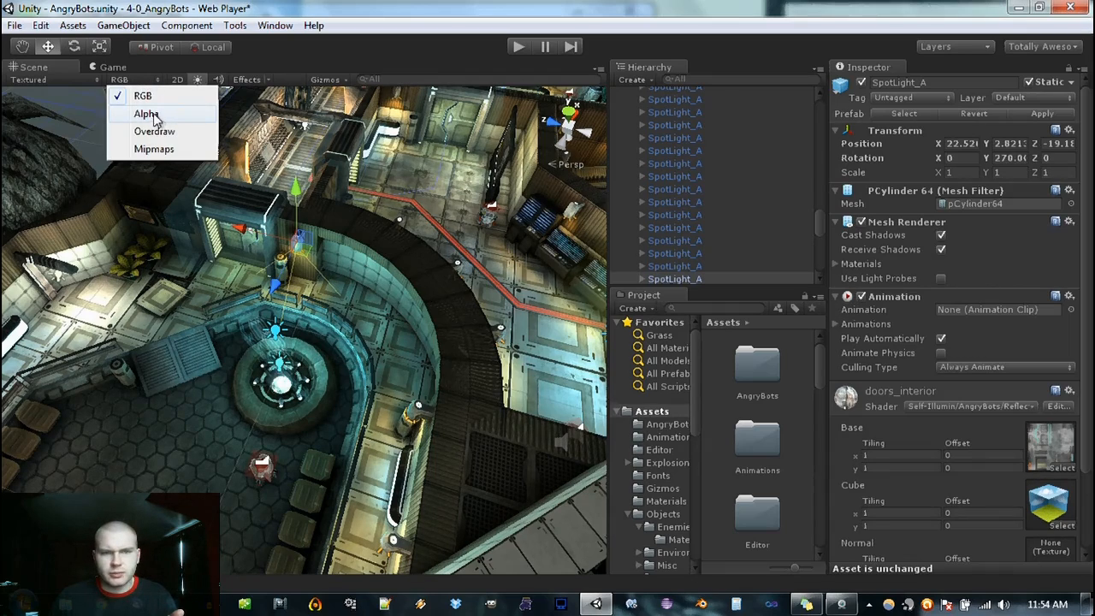
{"action": "left_click", "coordinate": [310, 4]}
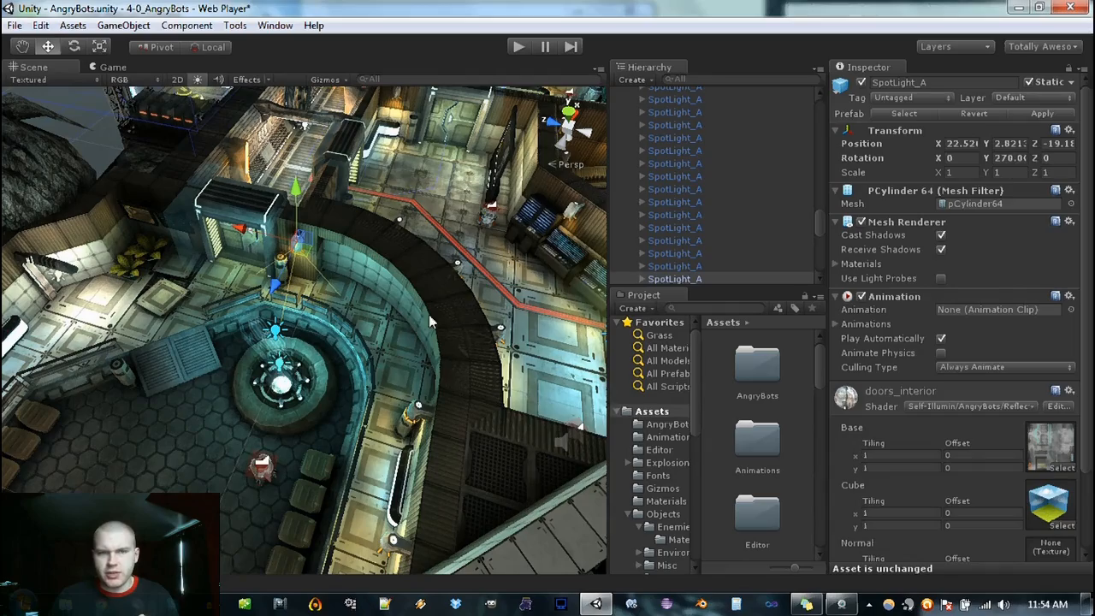
{"action": "left_click", "coordinate": [139, 80]}
{"action": "left_click", "coordinate": [141, 113]}
{"action": "scroll", "coordinate": [377, 291], "scroll_direction": "down", "scroll_amount": 5}
{"action": "left_click_drag", "start_coordinate": [402, 291], "coordinate": [389, 214], "text": "alt"}
{"action": "right_click_drag", "start_coordinate": [389, 214], "coordinate": [279, 242], "text": "alt"}
{"action": "left_click_drag", "start_coordinate": [279, 241], "coordinate": [244, 374], "text": "alt"}
{"action": "right_click_drag", "start_coordinate": [245, 374], "coordinate": [299, 372], "text": "alt"}
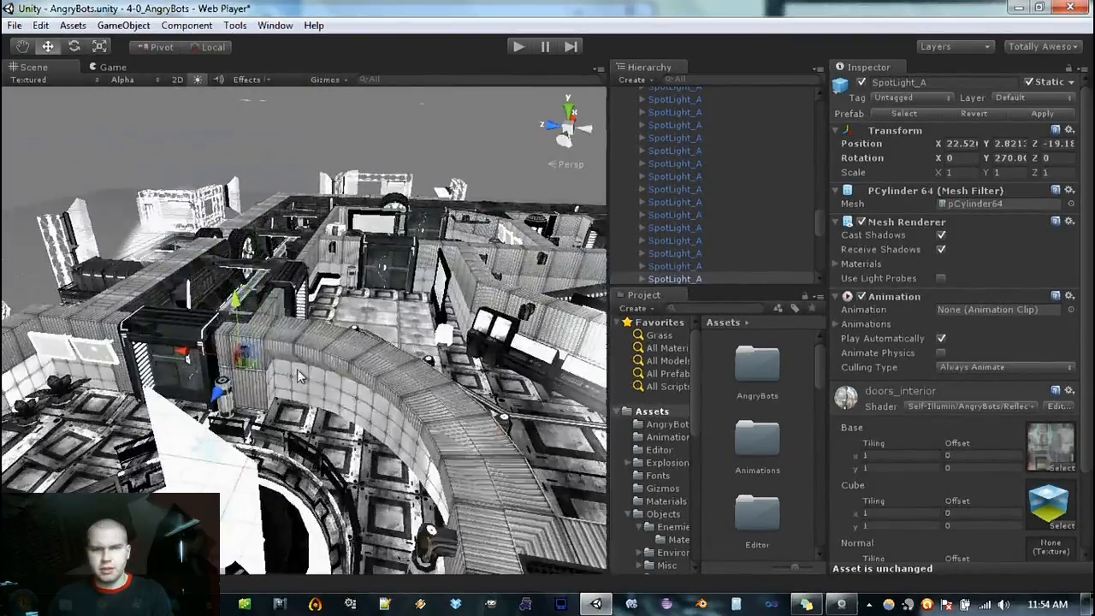
Step: Inspect the circular room's central pedestal up close in Alpha mode, and return to an overview of the building
{"action": "left_click_drag", "start_coordinate": [366, 366], "coordinate": [379, 323], "text": "alt"}
{"action": "right_click_drag", "start_coordinate": [379, 323], "coordinate": [434, 322], "text": "alt"}
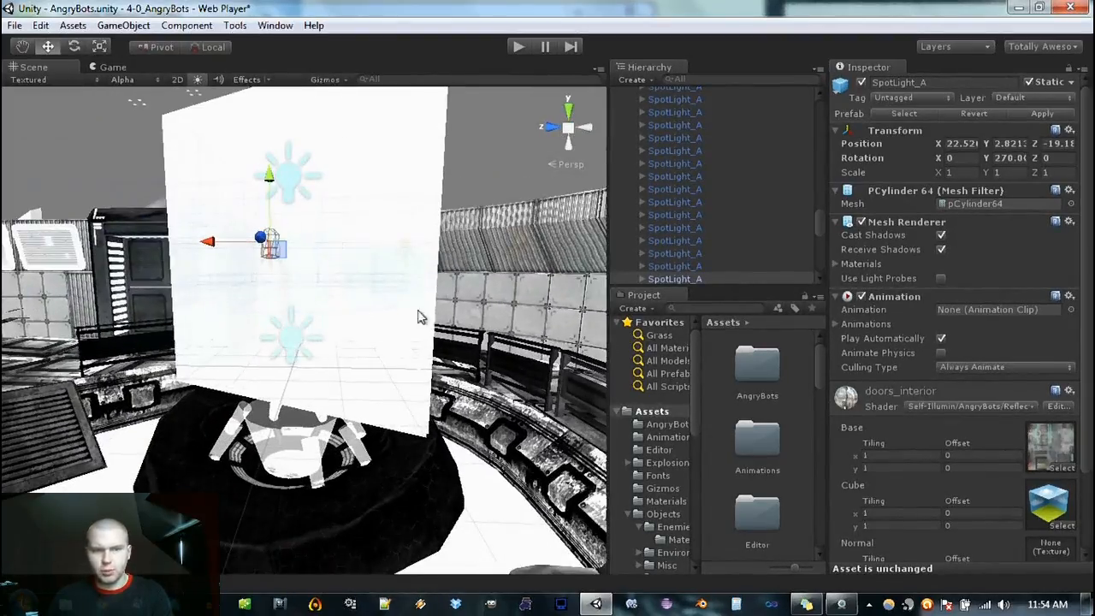
{"action": "scroll", "coordinate": [403, 313], "scroll_direction": "down", "scroll_amount": 5}
{"action": "left_click_drag", "start_coordinate": [400, 313], "coordinate": [158, 403], "text": "alt"}
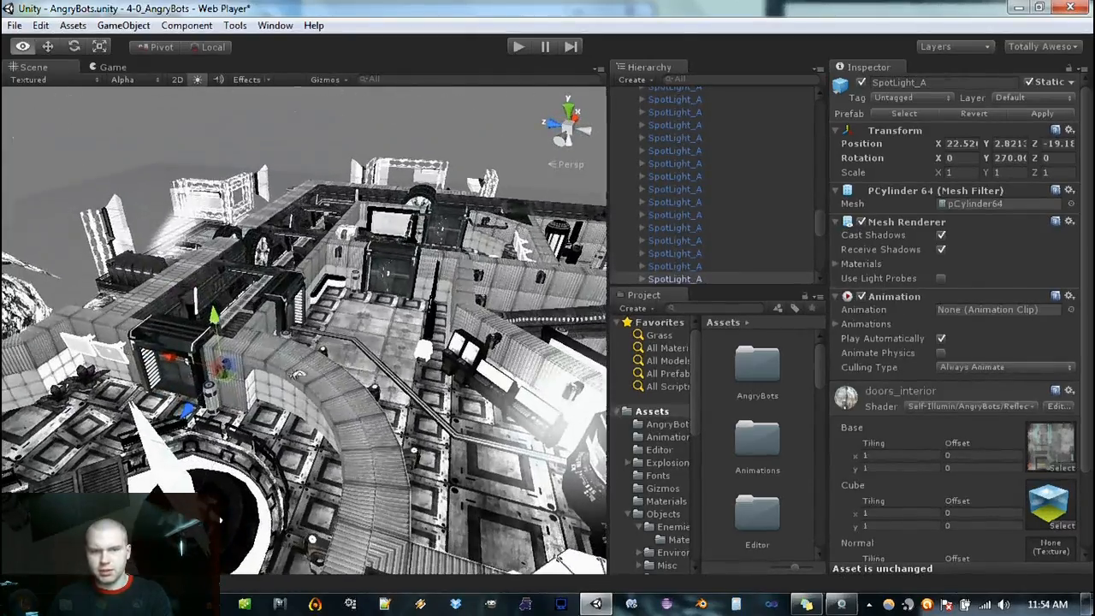
Step: Switch the render mode to Overdraw and examine the overlapping geometry across different parts of the level
{"action": "left_click", "coordinate": [128, 80]}
{"action": "left_click", "coordinate": [154, 131]}
{"action": "left_click_drag", "start_coordinate": [257, 257], "coordinate": [424, 350], "text": "alt"}
{"action": "scroll", "coordinate": [422, 352], "scroll_direction": "down", "scroll_amount": 3}
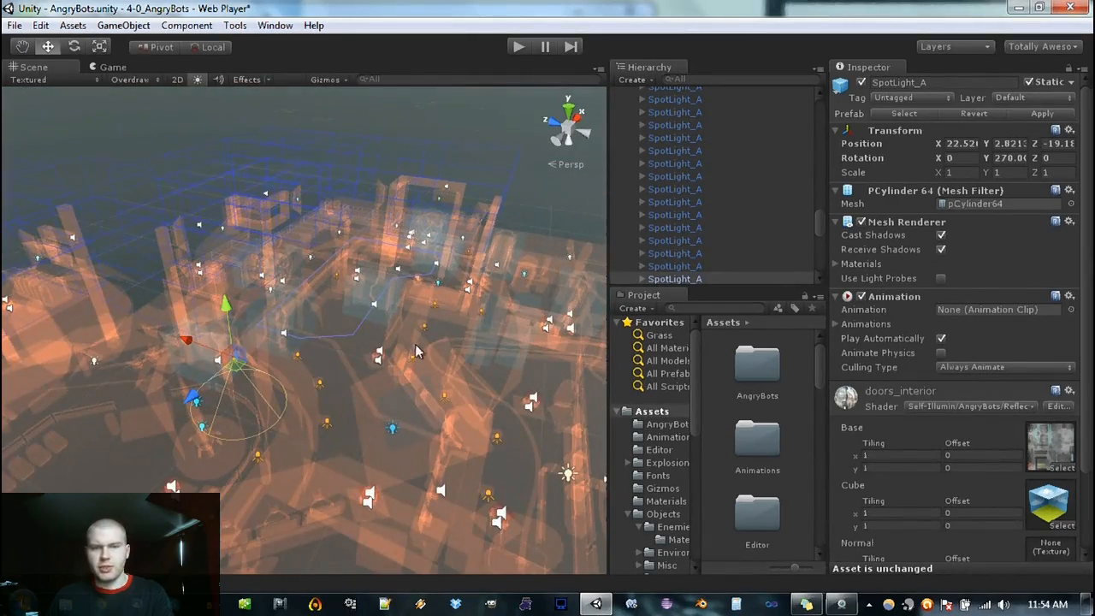
{"action": "left_click_drag", "start_coordinate": [412, 315], "coordinate": [261, 330], "text": "alt"}
{"action": "right_click_drag", "start_coordinate": [262, 330], "coordinate": [760, 220], "text": "alt"}
{"action": "right_click_drag", "start_coordinate": [339, 338], "coordinate": [507, 435]}
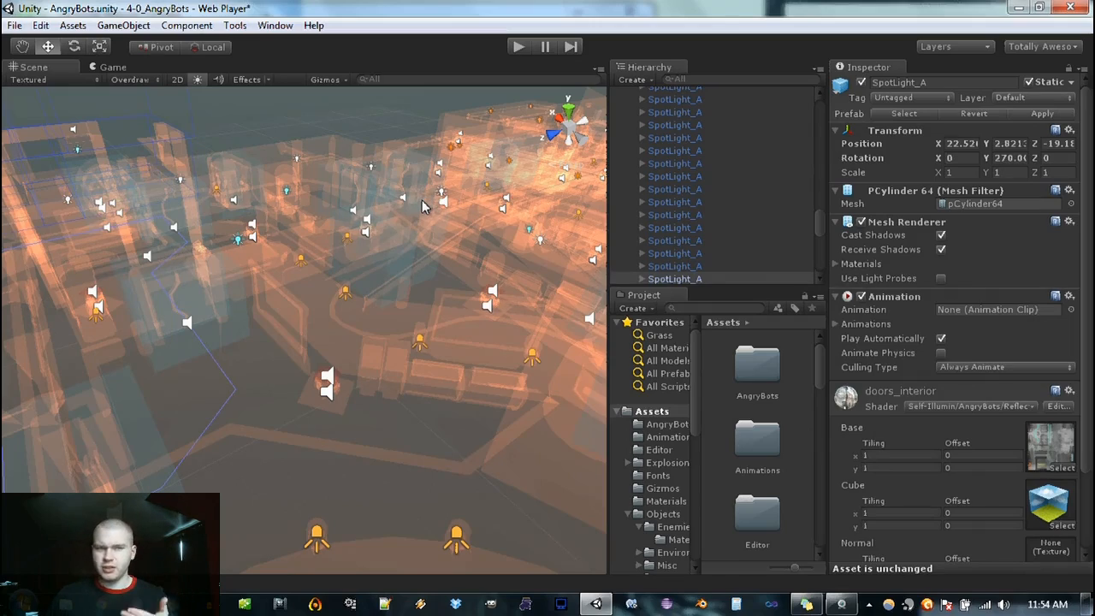
{"action": "right_click_drag", "start_coordinate": [442, 198], "coordinate": [504, 205]}
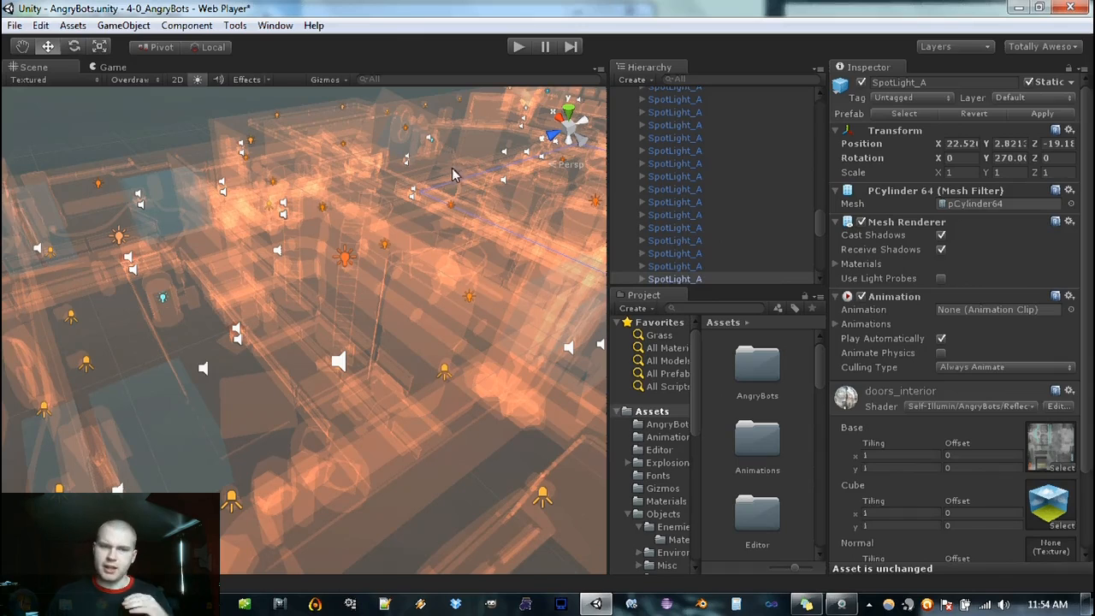
Step: Set the render mode to Mipmaps and look over the rooms around the long table
{"action": "left_click", "coordinate": [142, 79]}
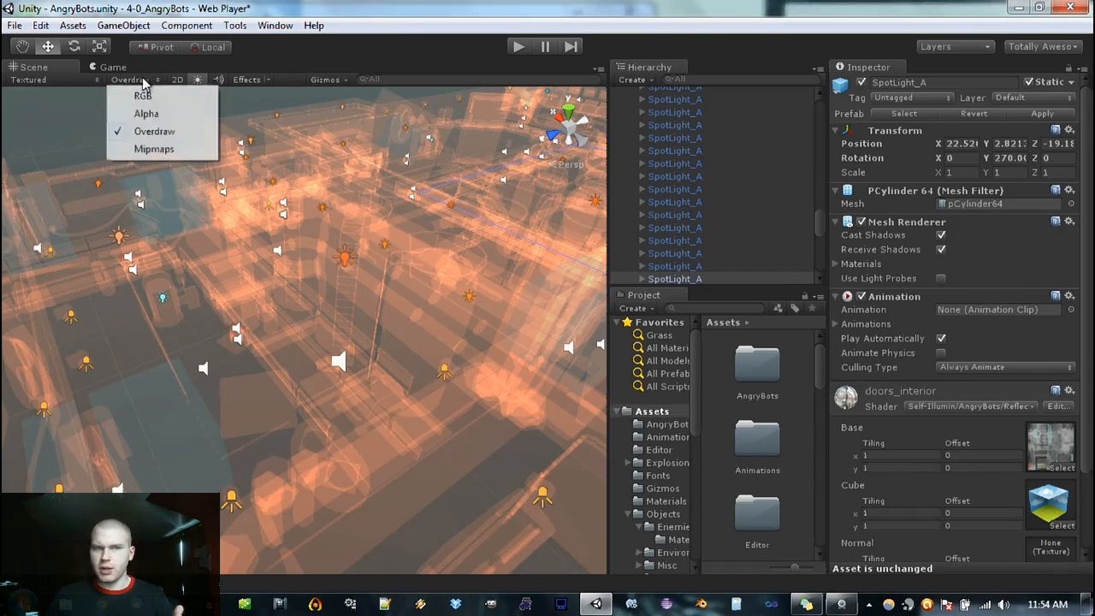
{"action": "left_click", "coordinate": [154, 149]}
{"action": "left_click_drag", "start_coordinate": [225, 236], "coordinate": [289, 350], "text": "alt"}
{"action": "middle_click_drag", "start_coordinate": [288, 350], "coordinate": [396, 257], "text": "alt"}
{"action": "right_click_drag", "start_coordinate": [337, 314], "coordinate": [411, 337], "text": "alt"}
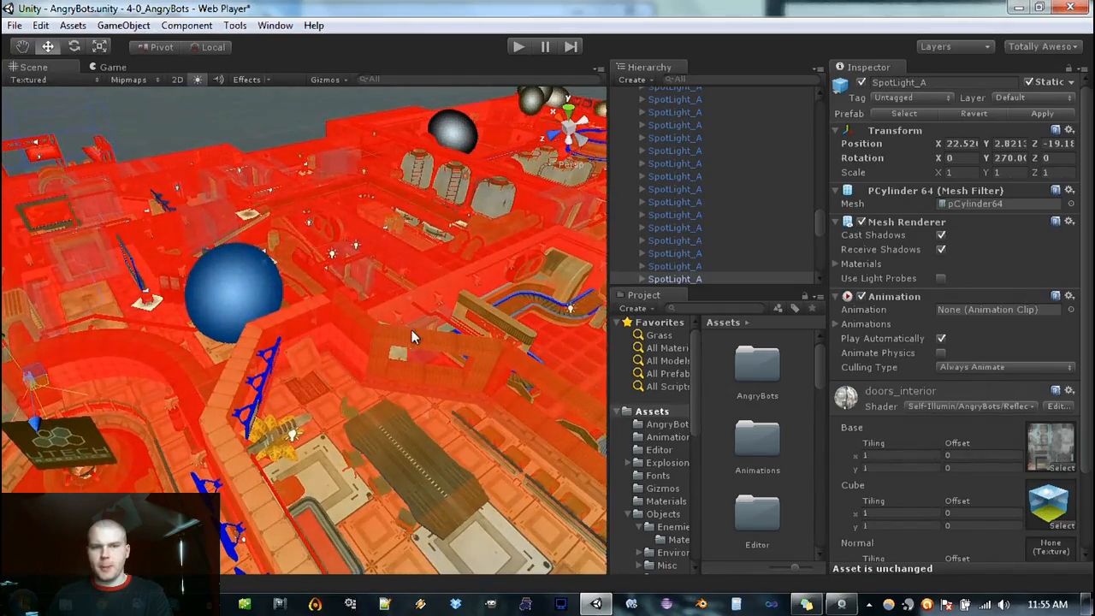
Step: Compare the mipmap colouring of the whole level at near and far viewing distances
{"action": "scroll", "coordinate": [328, 381], "scroll_direction": "down", "scroll_amount": 10}
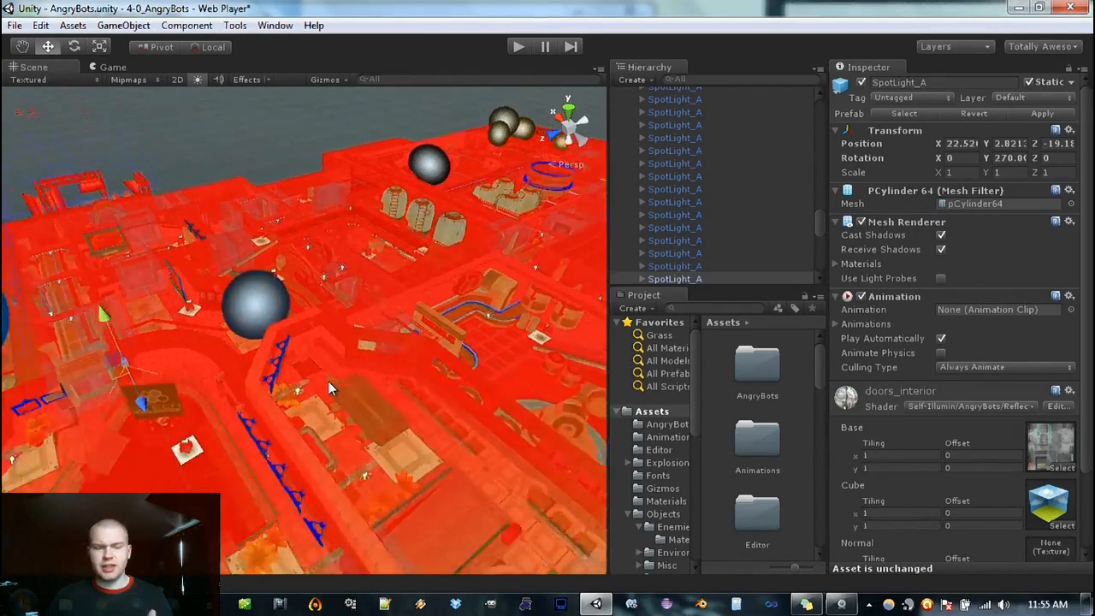
{"action": "scroll", "coordinate": [323, 389], "scroll_direction": "up", "scroll_amount": 10}
{"action": "scroll", "coordinate": [324, 389], "scroll_direction": "down", "scroll_amount": 10}
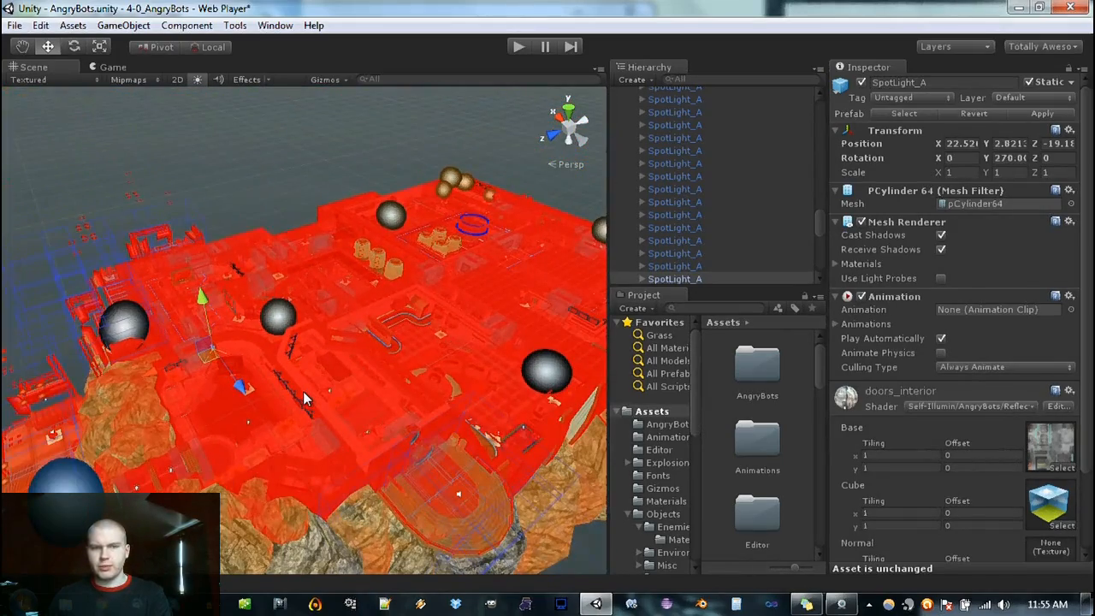
{"action": "scroll", "coordinate": [301, 399], "scroll_direction": "down", "scroll_amount": 2}
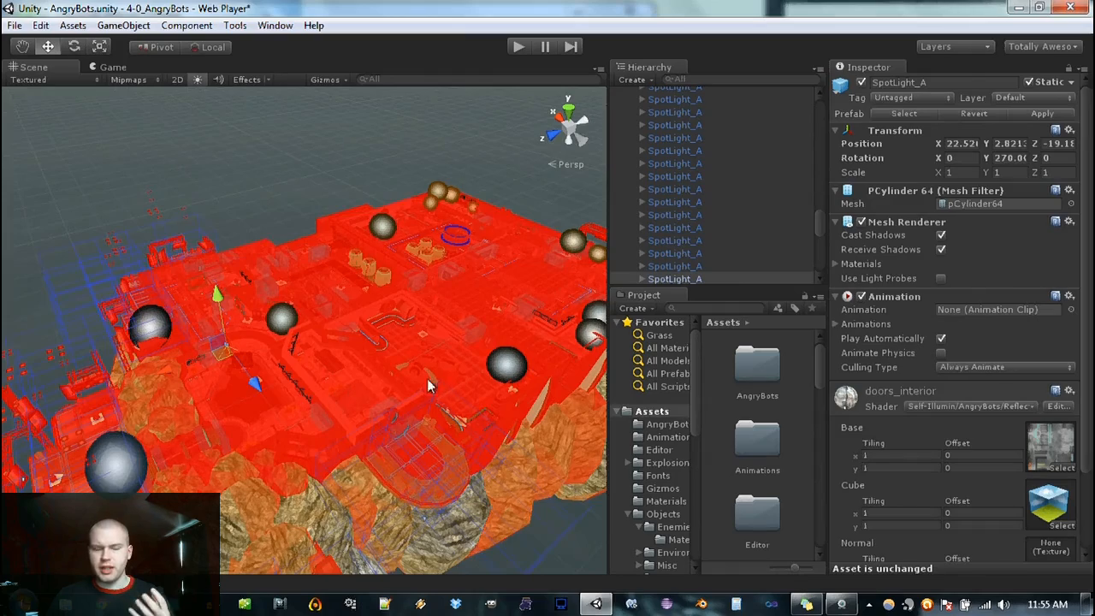
{"action": "scroll", "coordinate": [393, 389], "scroll_direction": "up", "scroll_amount": 4}
{"action": "scroll", "coordinate": [387, 390], "scroll_direction": "down", "scroll_amount": 3}
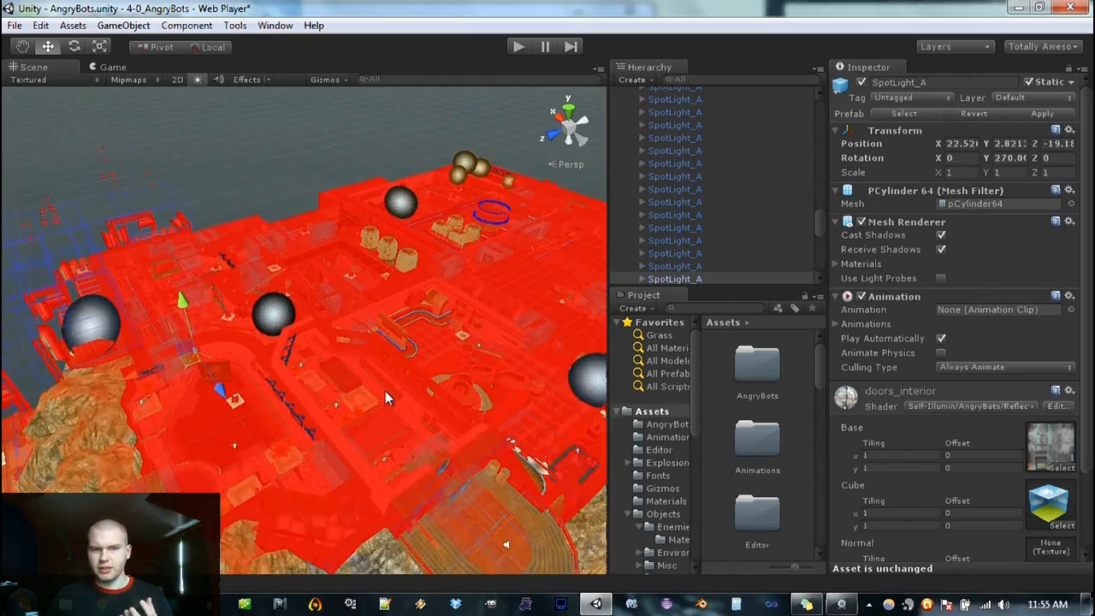
{"action": "scroll", "coordinate": [385, 391], "scroll_direction": "down", "scroll_amount": 2}
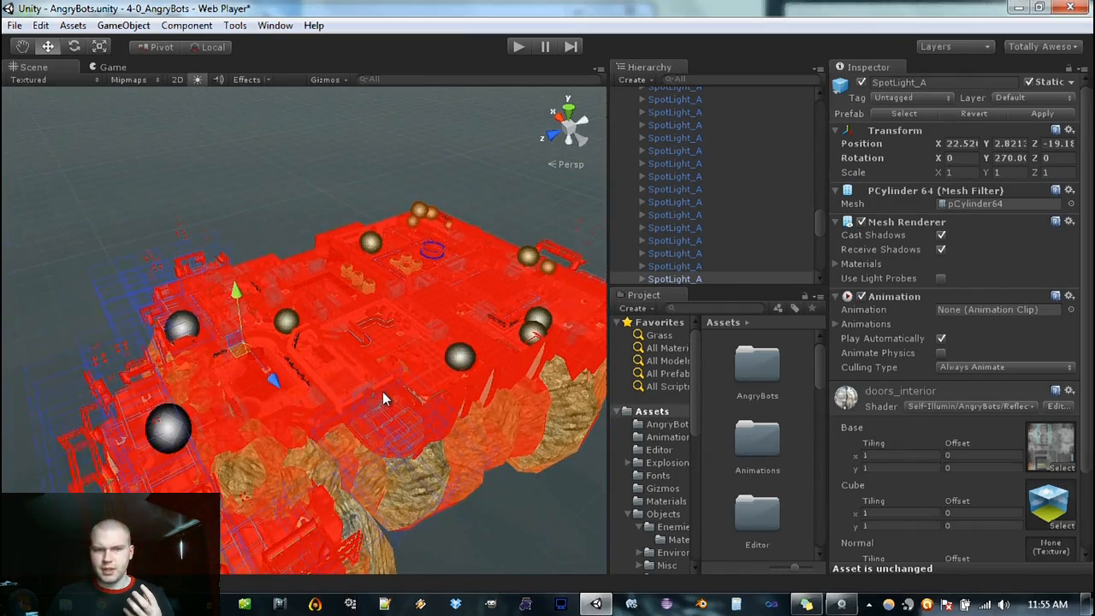
{"action": "scroll", "coordinate": [383, 392], "scroll_direction": "up", "scroll_amount": 5}
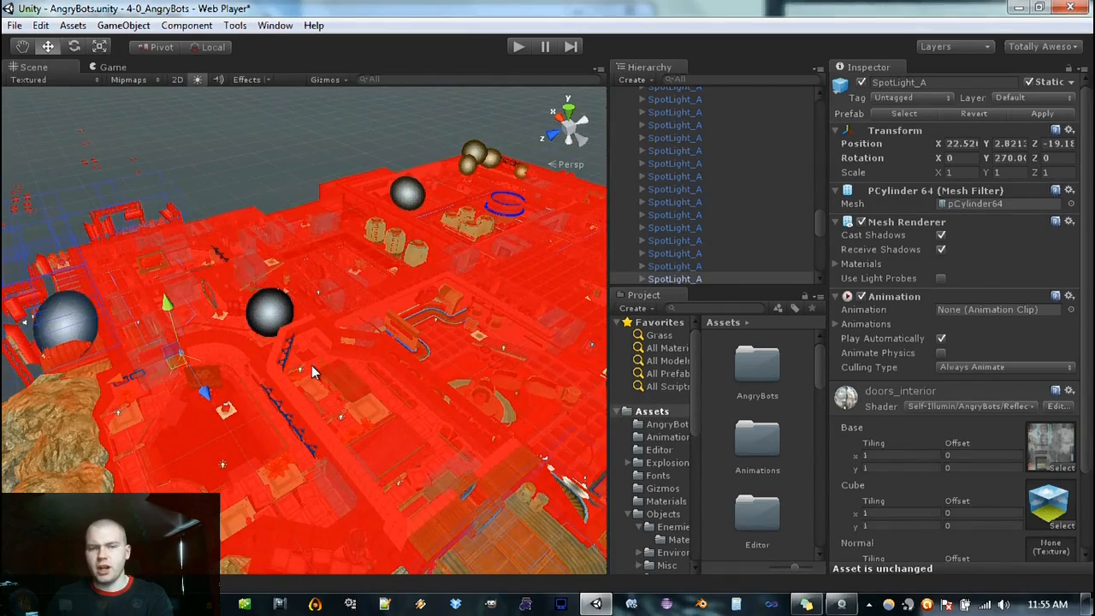
{"action": "scroll", "coordinate": [311, 365], "scroll_direction": "down", "scroll_amount": 2}
{"action": "scroll", "coordinate": [311, 365], "scroll_direction": "down", "scroll_amount": 2}
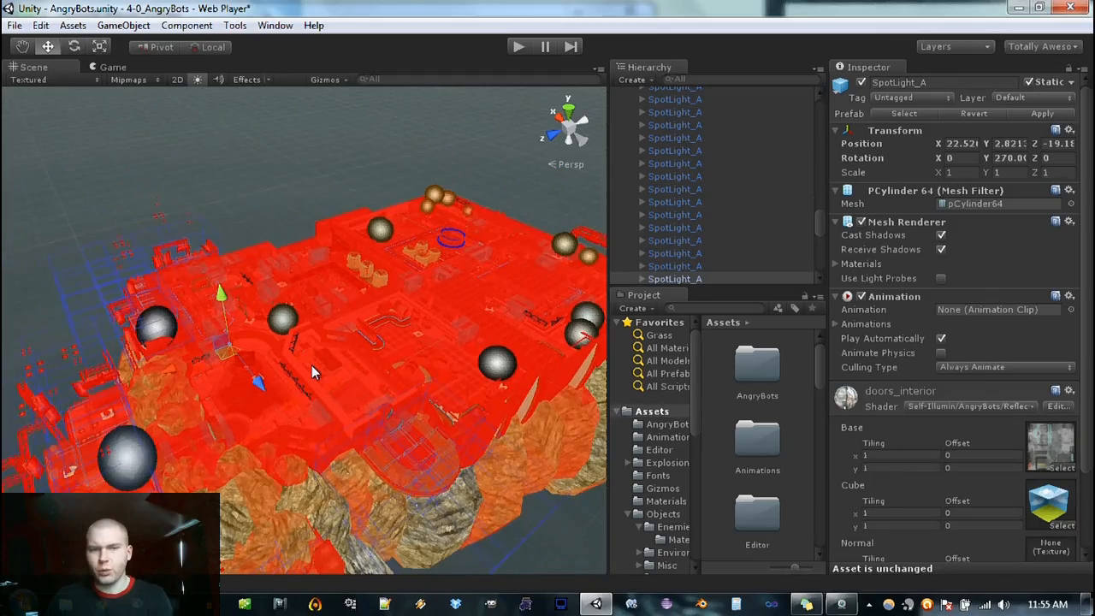
{"action": "scroll", "coordinate": [330, 362], "scroll_direction": "up", "scroll_amount": 8}
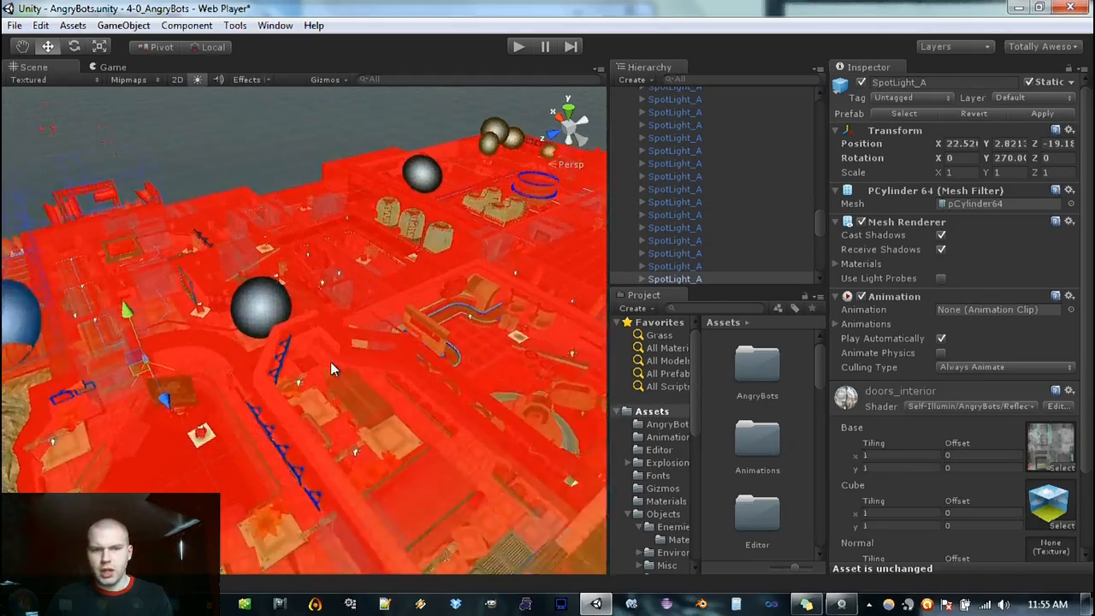
Step: Examine the mipmap tinting of the corrugated wall and tilted floor panel at close range
{"action": "scroll", "coordinate": [330, 362], "scroll_direction": "up", "scroll_amount": 8}
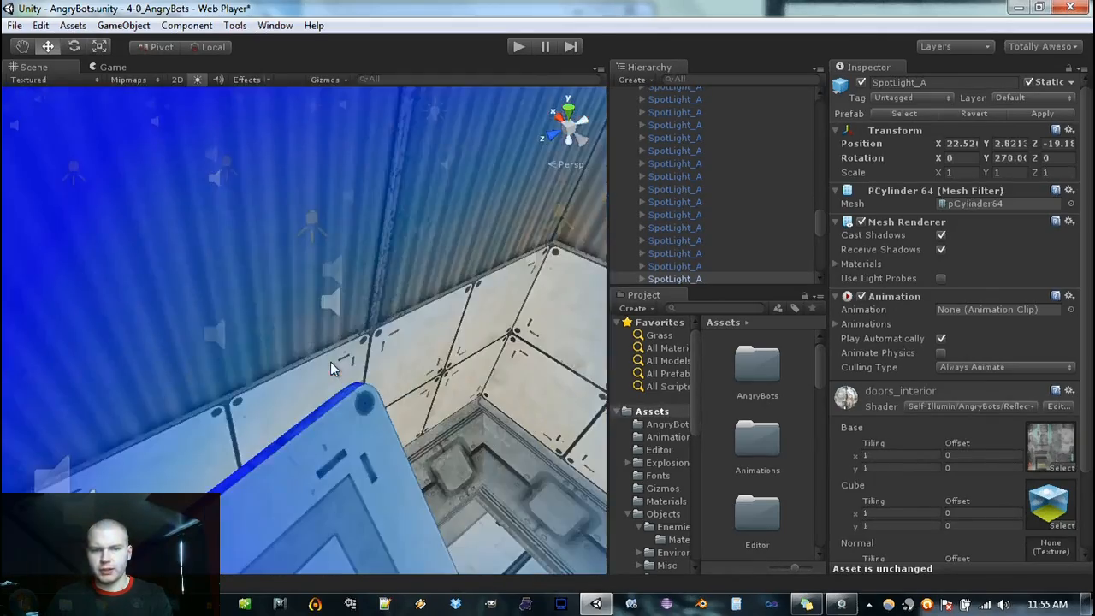
{"action": "scroll", "coordinate": [330, 362], "scroll_direction": "up", "scroll_amount": 3}
{"action": "scroll", "coordinate": [330, 361], "scroll_direction": "down", "scroll_amount": 3}
{"action": "scroll", "coordinate": [389, 384], "scroll_direction": "up", "scroll_amount": 4}
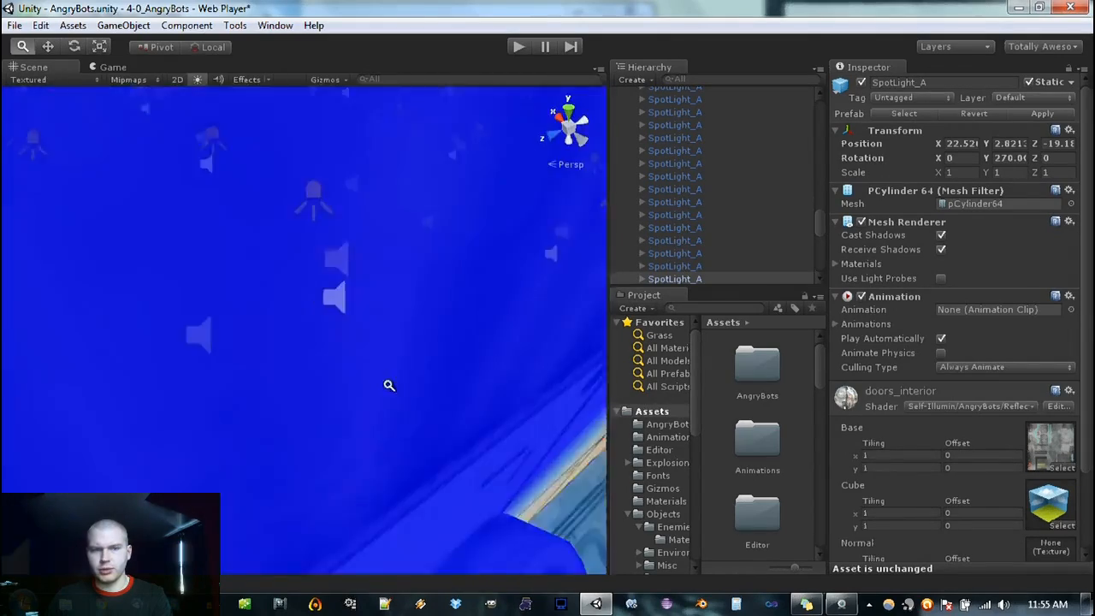
{"action": "scroll", "coordinate": [365, 394], "scroll_direction": "up", "scroll_amount": 5}
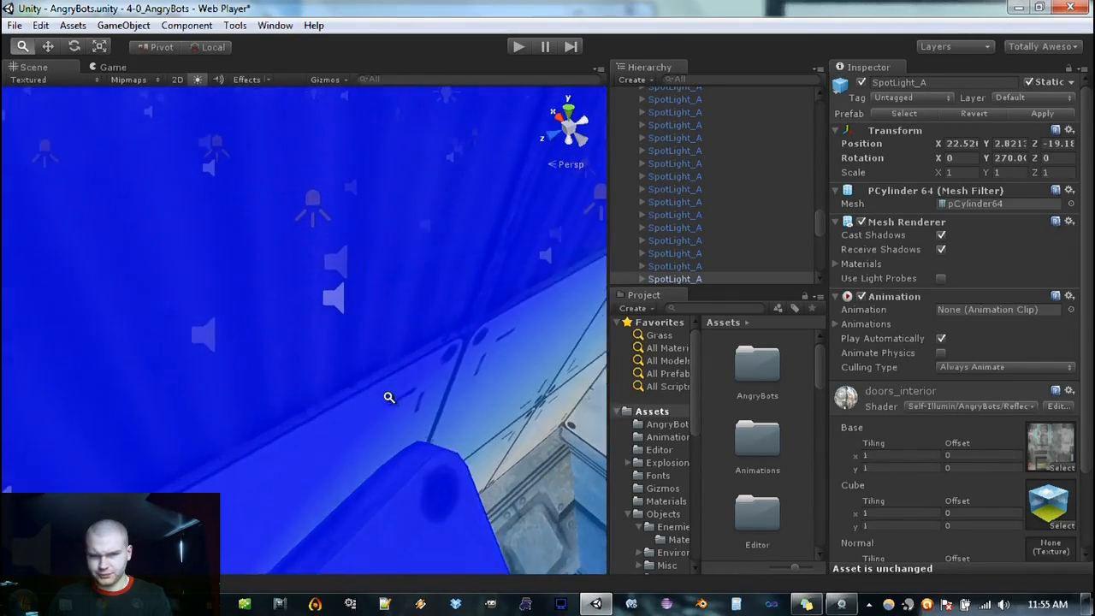
{"action": "scroll", "coordinate": [397, 400], "scroll_direction": "down", "scroll_amount": 4}
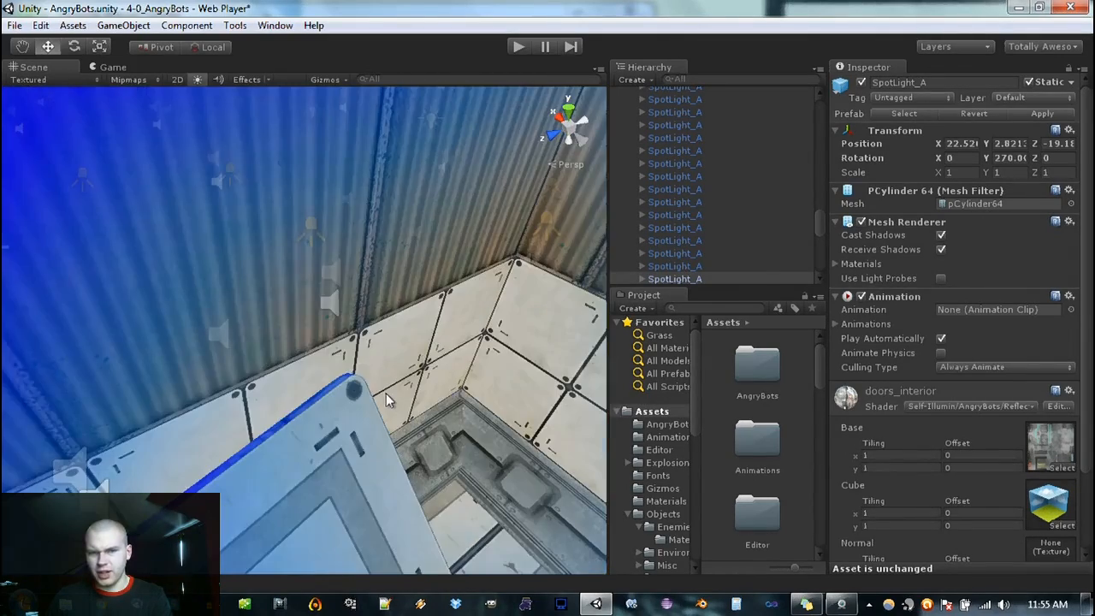
{"action": "scroll", "coordinate": [440, 371], "scroll_direction": "up", "scroll_amount": 3}
{"action": "scroll", "coordinate": [439, 371], "scroll_direction": "down", "scroll_amount": 6}
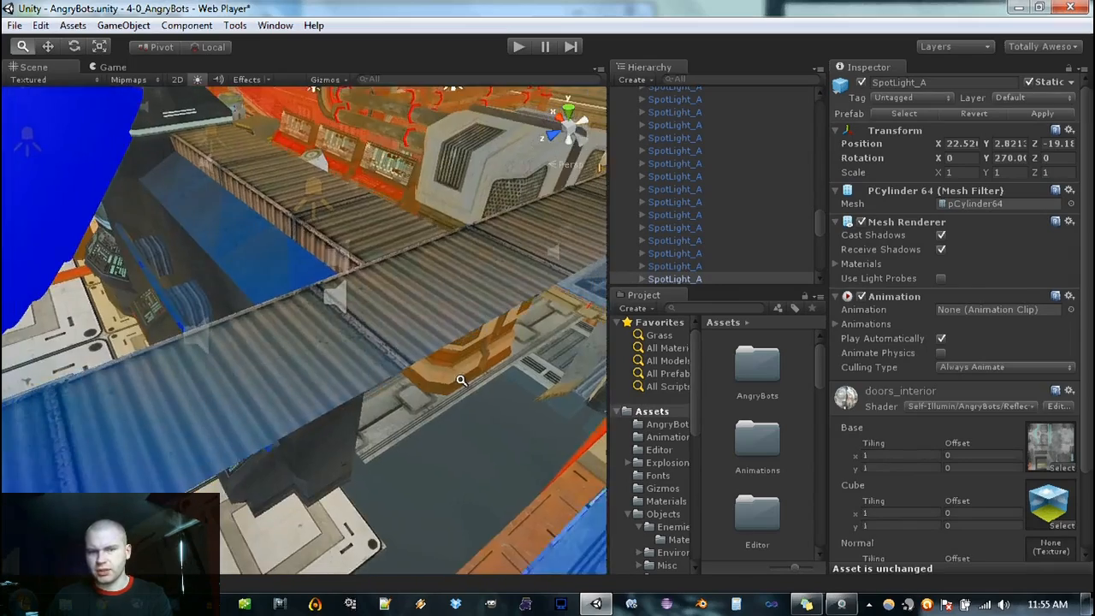
{"action": "scroll", "coordinate": [403, 397], "scroll_direction": "up", "scroll_amount": 5}
{"action": "scroll", "coordinate": [403, 397], "scroll_direction": "up", "scroll_amount": 1}
Step: Return the render mode to RGB and inspect the texture detail of the corrugated wall and tilted panel
{"action": "left_click", "coordinate": [116, 79]}
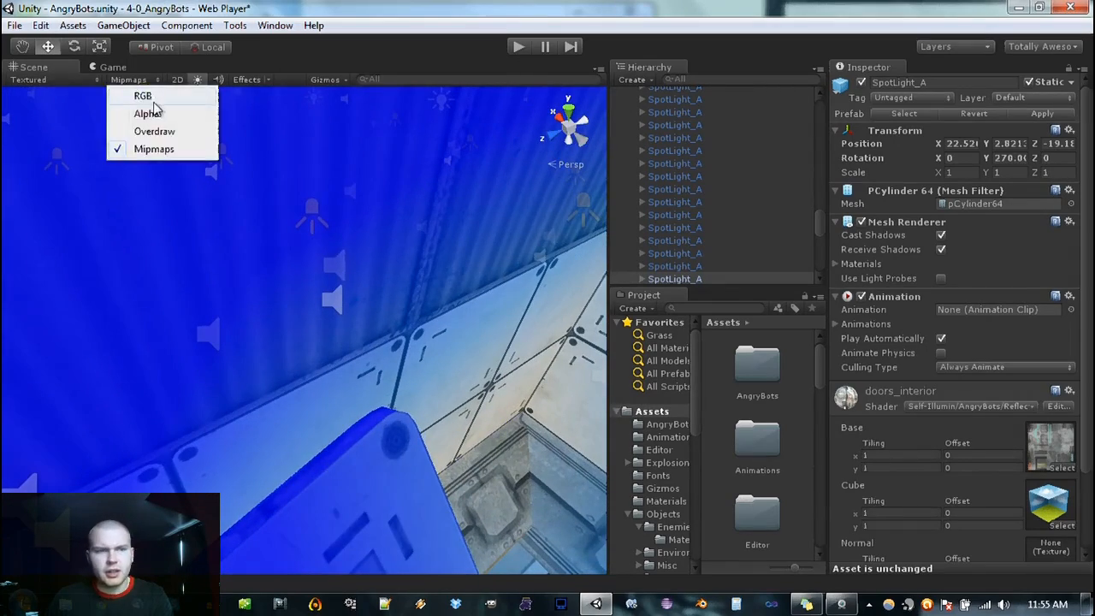
{"action": "left_click", "coordinate": [117, 91]}
{"action": "scroll", "coordinate": [379, 303], "scroll_direction": "down", "scroll_amount": 3}
{"action": "scroll", "coordinate": [357, 302], "scroll_direction": "up", "scroll_amount": 3}
{"action": "scroll", "coordinate": [357, 302], "scroll_direction": "up", "scroll_amount": 2}
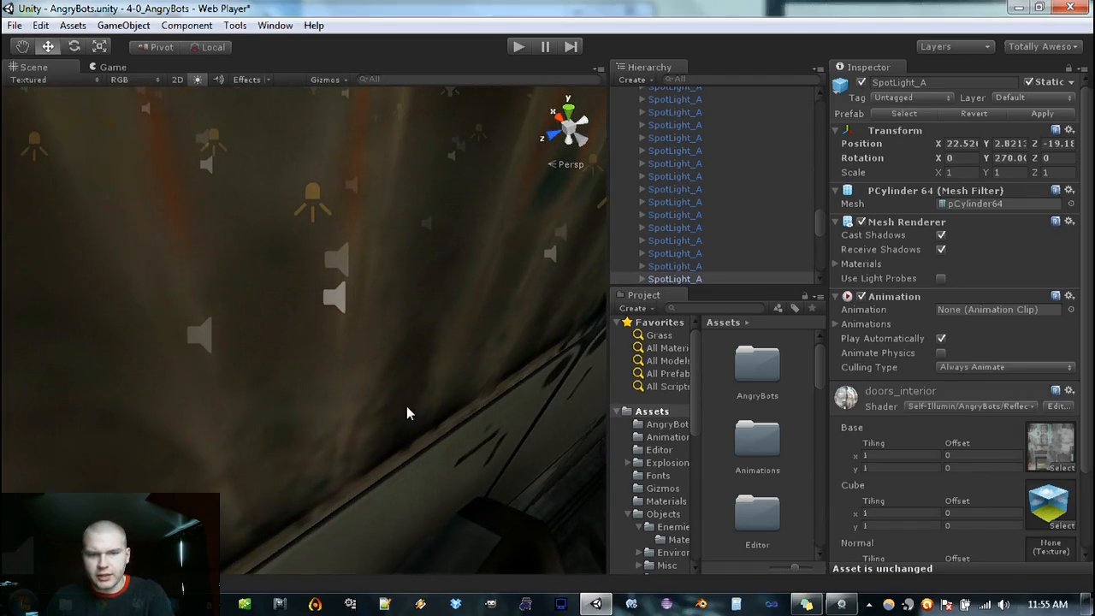
{"action": "right_click_drag", "start_coordinate": [401, 432], "coordinate": [359, 411]}
Step: Display the wall corner in Mipmaps mode again and compare its tinting at different viewing distances
{"action": "left_click", "coordinate": [117, 79]}
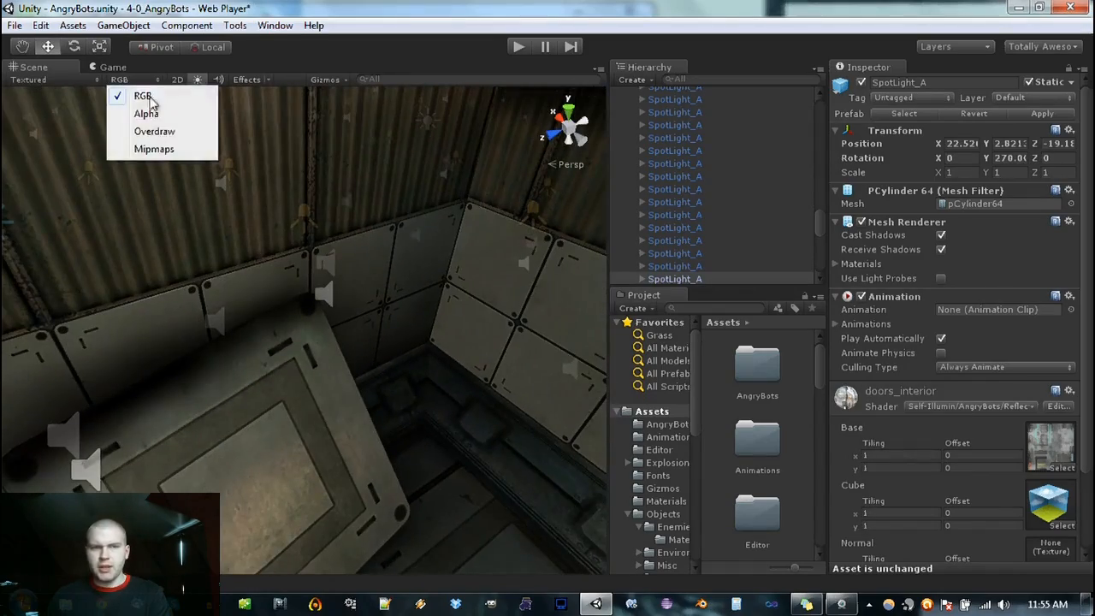
{"action": "left_click", "coordinate": [147, 146]}
{"action": "scroll", "coordinate": [183, 293], "scroll_direction": "down", "scroll_amount": 8}
{"action": "scroll", "coordinate": [182, 293], "scroll_direction": "up", "scroll_amount": 10}
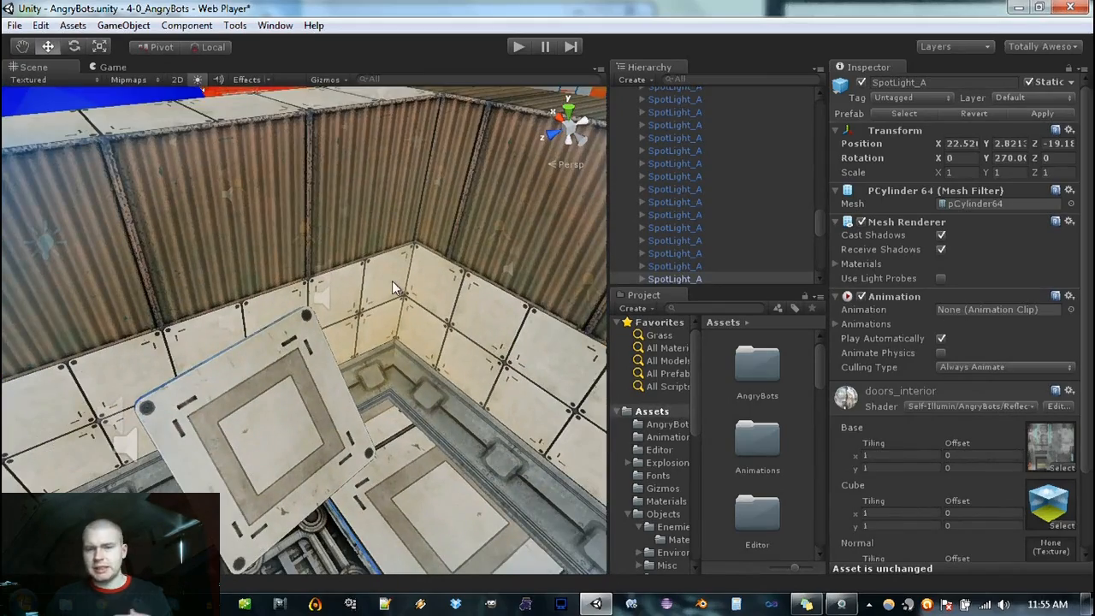
{"action": "scroll", "coordinate": [352, 301], "scroll_direction": "down", "scroll_amount": 4}
{"action": "scroll", "coordinate": [356, 304], "scroll_direction": "up", "scroll_amount": 4}
{"action": "scroll", "coordinate": [356, 303], "scroll_direction": "up", "scroll_amount": 3}
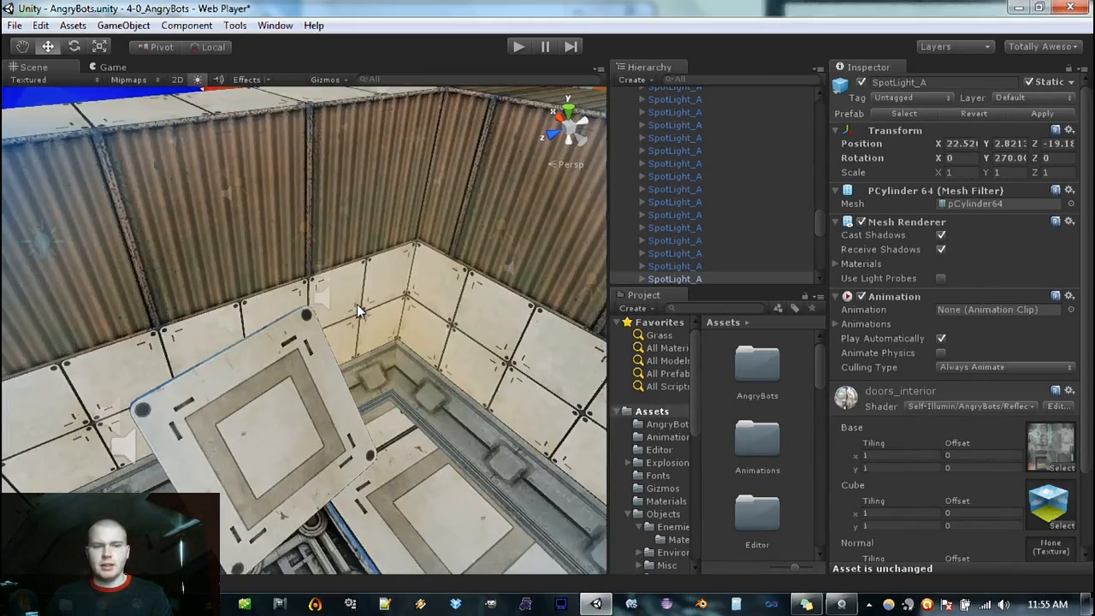
{"action": "mouse_move", "coordinate": [435, 319]}
{"action": "right_mouse_down", "text": "alt"}
{"action": "mouse_move", "coordinate": [417, 323]}
{"action": "mouse_move", "coordinate": [429, 331]}
{"action": "right_mouse_up", "text": "alt"}
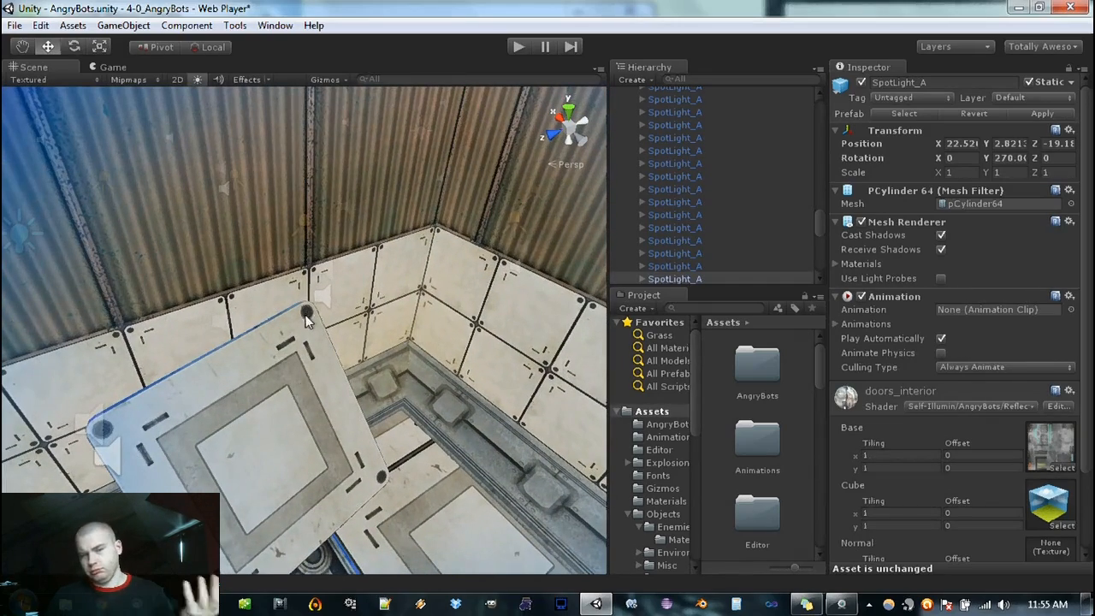
Step: Restore the RGB render mode and view the surrounding rooms from above
{"action": "left_click", "coordinate": [118, 79]}
{"action": "left_click", "coordinate": [175, 93]}
{"action": "scroll", "coordinate": [193, 217], "scroll_direction": "down", "scroll_amount": 8}
{"action": "scroll", "coordinate": [194, 213], "scroll_direction": "up", "scroll_amount": 2}
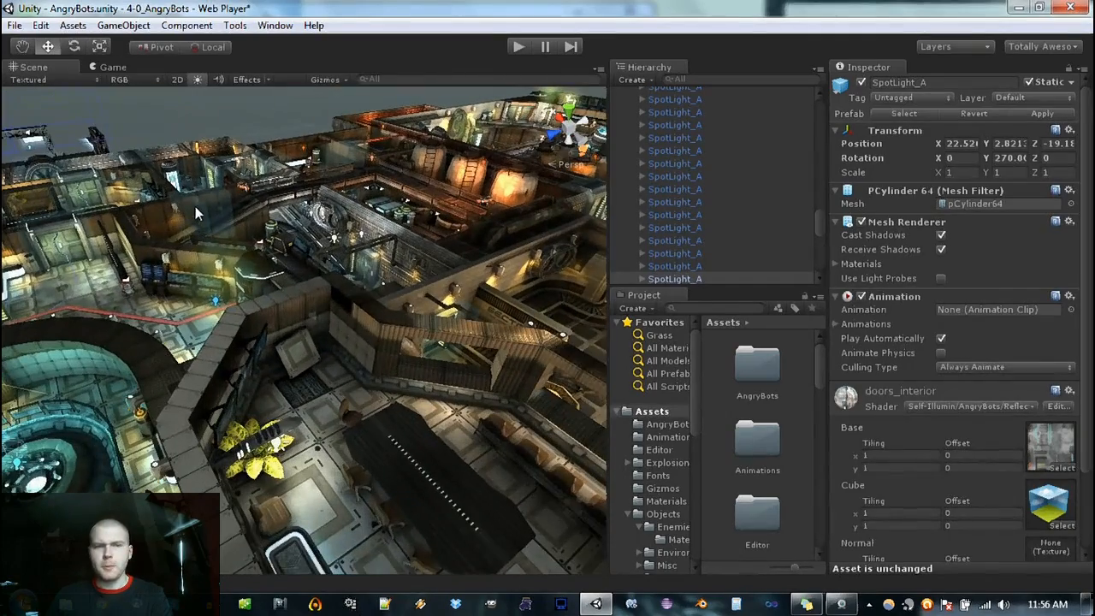
Step: Toggle the Scene view between 2D and 3D twice, and view the level in 3D from another angle
{"action": "left_click", "coordinate": [178, 79]}
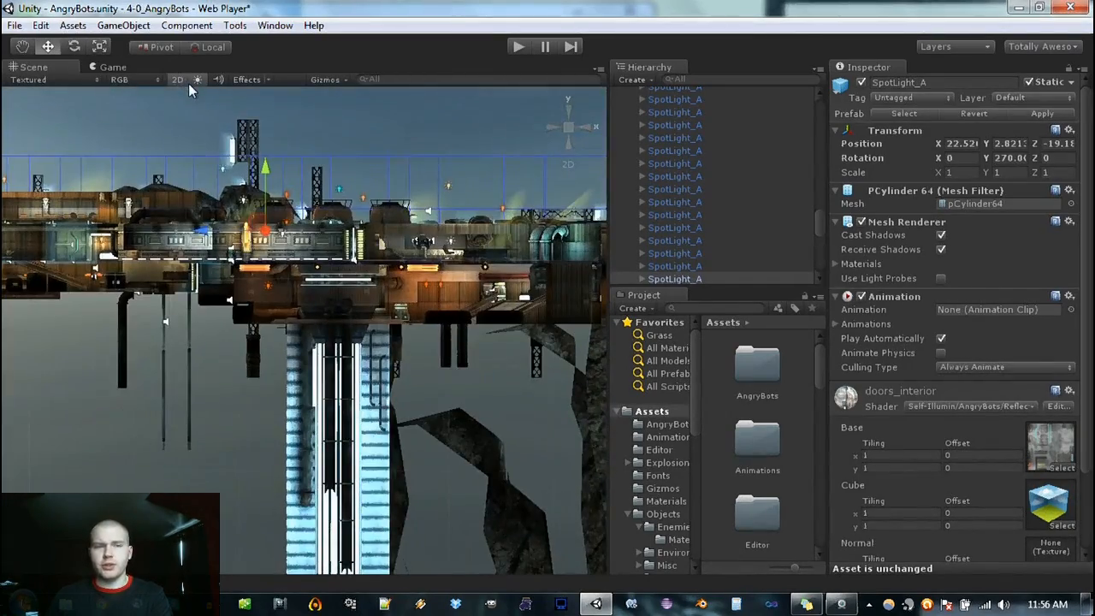
{"action": "scroll", "coordinate": [318, 240], "scroll_direction": "up", "scroll_amount": 4}
{"action": "scroll", "coordinate": [283, 258], "scroll_direction": "down", "scroll_amount": 5}
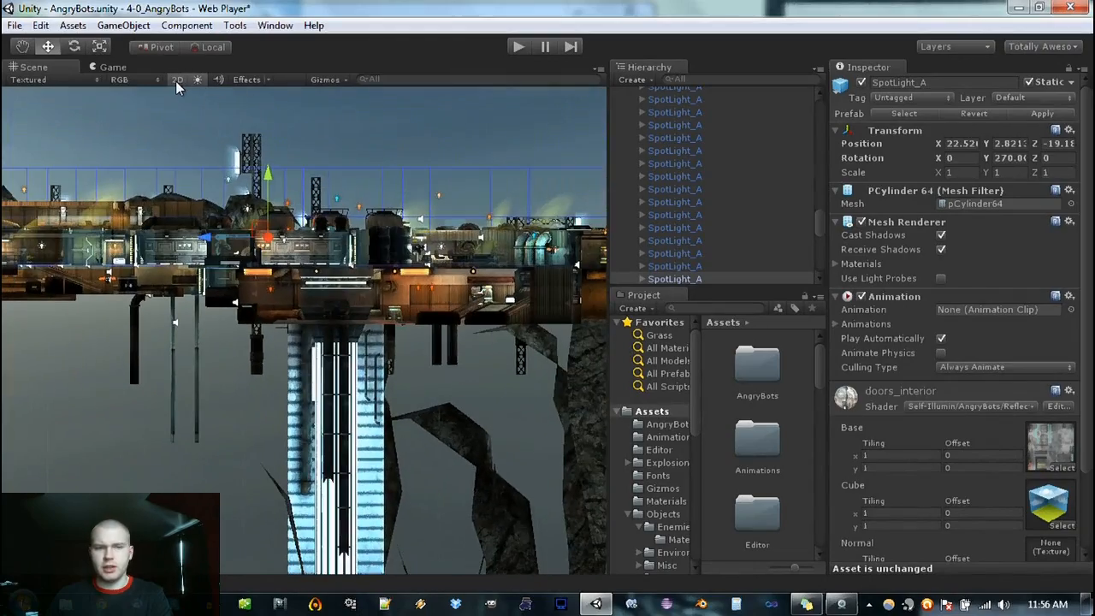
{"action": "left_click", "coordinate": [176, 80]}
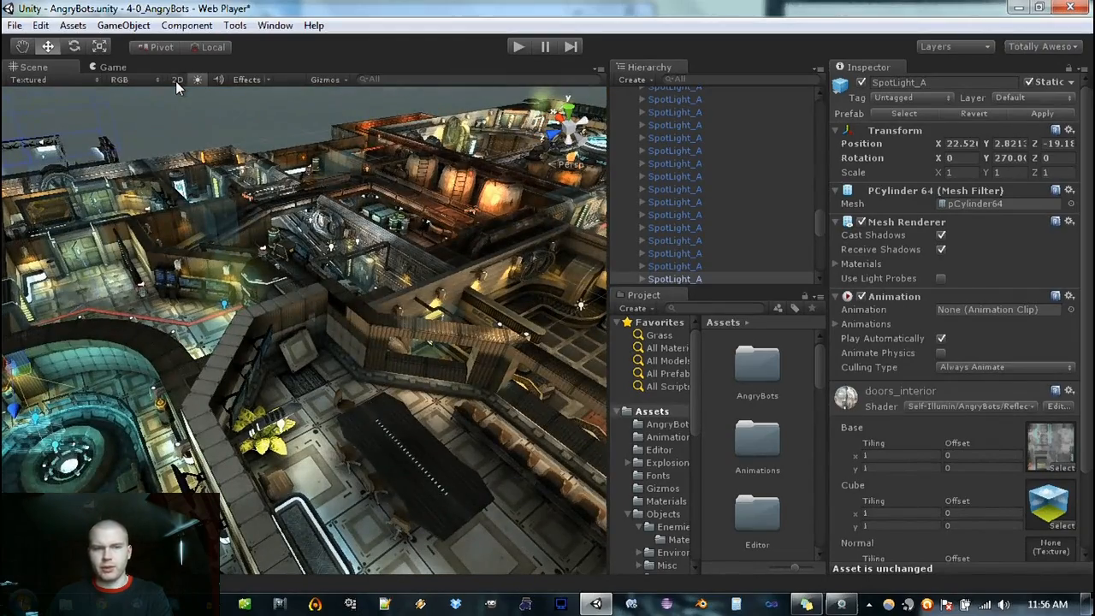
{"action": "left_click", "coordinate": [176, 80]}
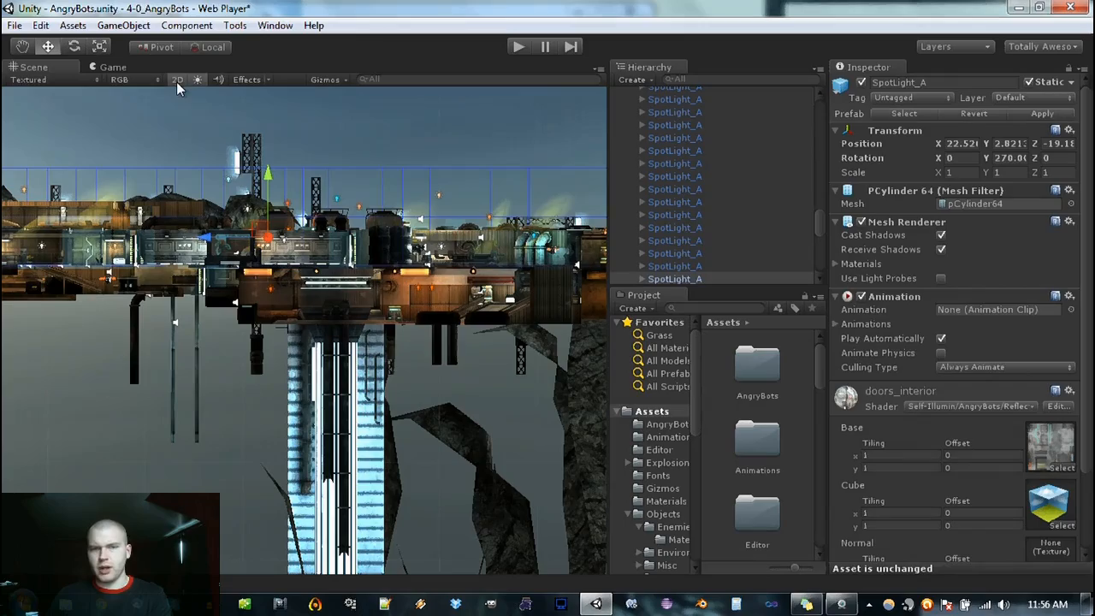
{"action": "left_click", "coordinate": [178, 81]}
{"action": "left_click_drag", "start_coordinate": [288, 267], "coordinate": [452, 318], "text": "alt"}
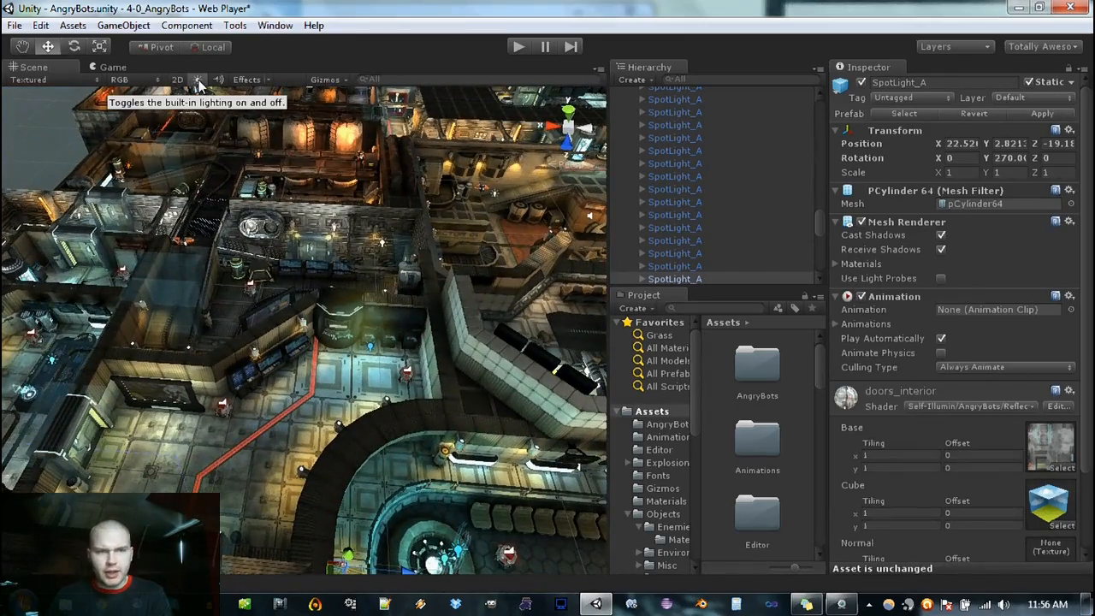
Step: Toggle the Scene view's built-in lighting and inspect the wall lights and console screens beside the red floor line up close
{"action": "left_click", "coordinate": [198, 81]}
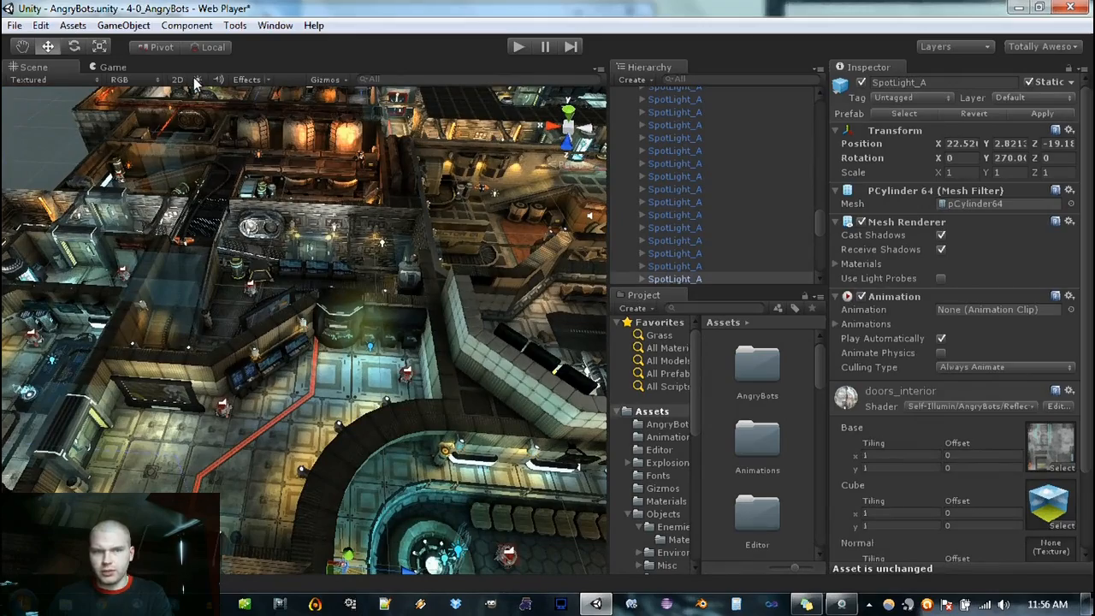
{"action": "middle_click_drag", "start_coordinate": [211, 318], "coordinate": [272, 250]}
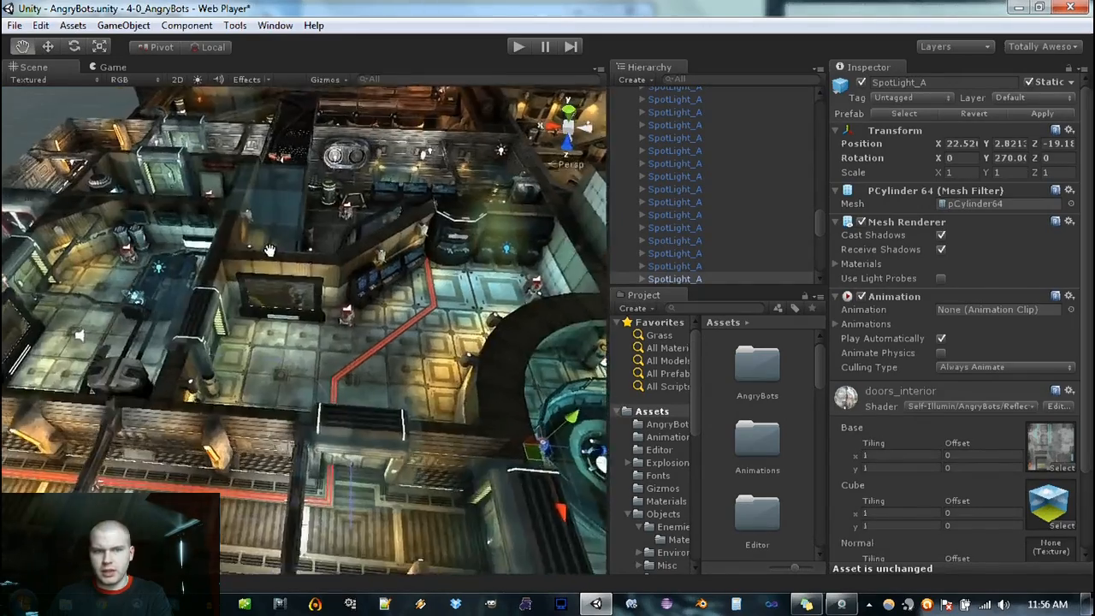
{"action": "right_click_drag", "start_coordinate": [290, 300], "coordinate": [736, 274], "text": "alt"}
{"action": "middle_click_drag", "start_coordinate": [385, 247], "coordinate": [343, 361], "text": "alt"}
{"action": "left_click_drag", "start_coordinate": [390, 387], "coordinate": [427, 342], "text": "alt"}
{"action": "right_click_drag", "start_coordinate": [428, 343], "coordinate": [548, 278], "text": "alt"}
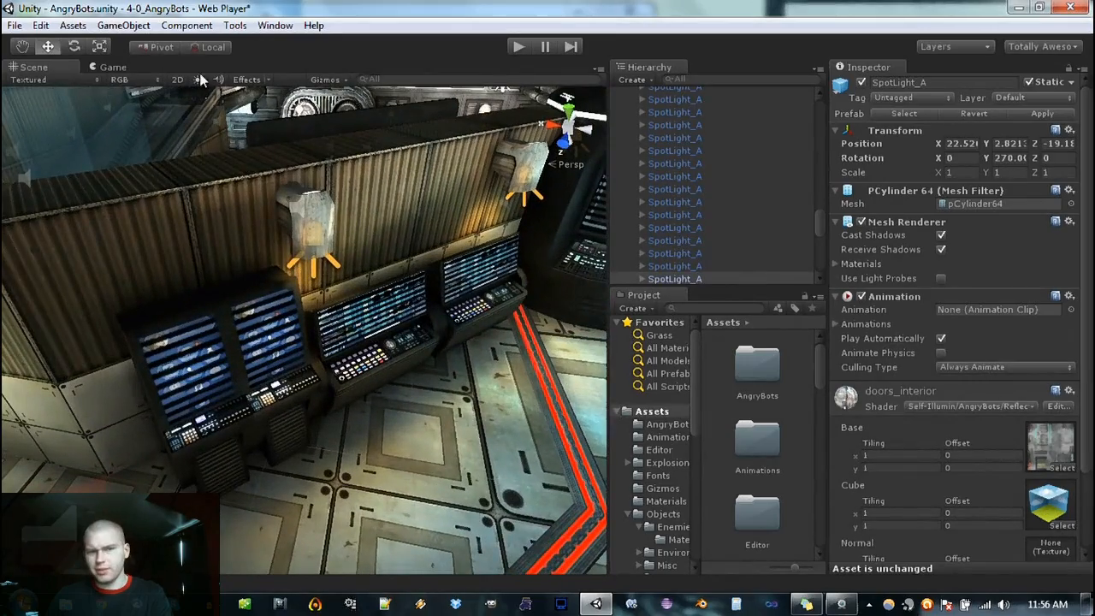
{"action": "left_click_drag", "start_coordinate": [227, 363], "coordinate": [151, 469], "text": "alt"}
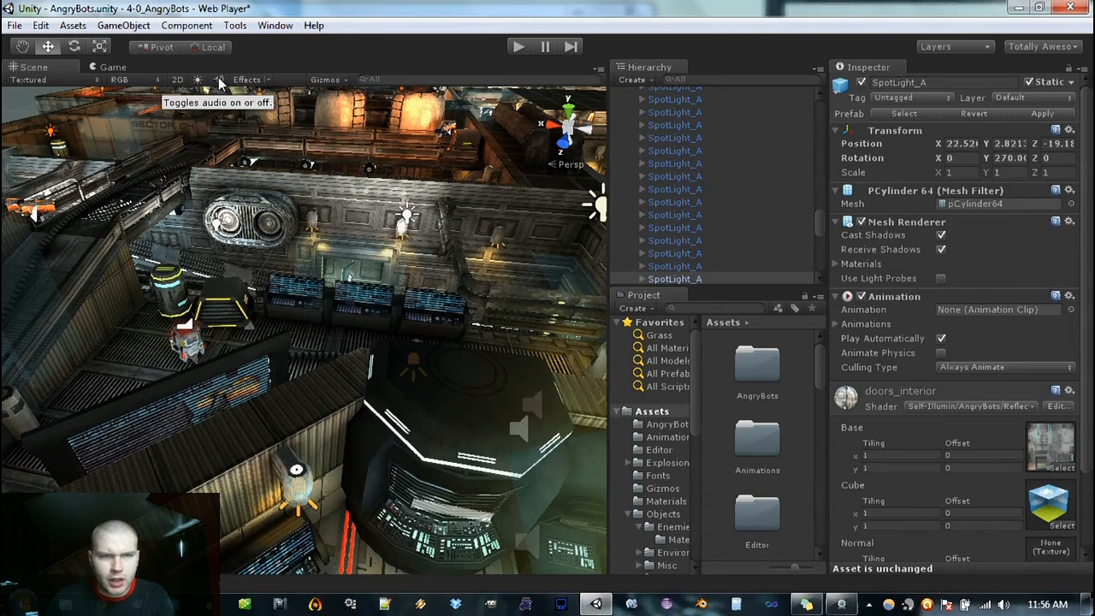
Step: View the consoles and surrounding rooms from farther away and from a turned angle
{"action": "scroll", "coordinate": [267, 175], "scroll_direction": "down", "scroll_amount": 5}
{"action": "scroll", "coordinate": [244, 136], "scroll_direction": "up", "scroll_amount": 4}
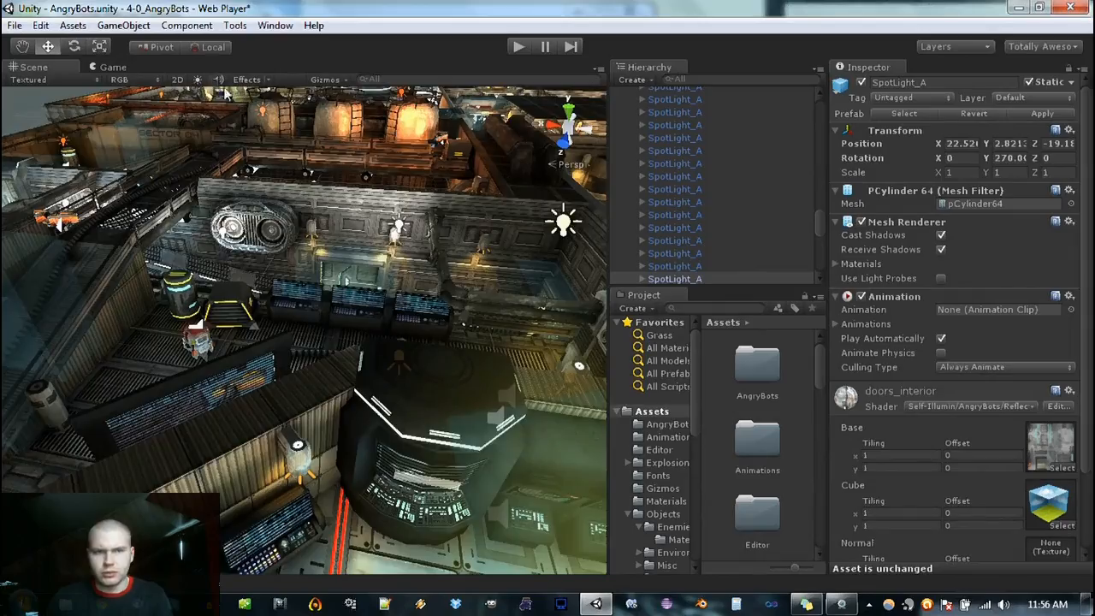
{"action": "scroll", "coordinate": [365, 428], "scroll_direction": "down", "scroll_amount": 6}
{"action": "right_click_drag", "start_coordinate": [366, 435], "coordinate": [465, 434]}
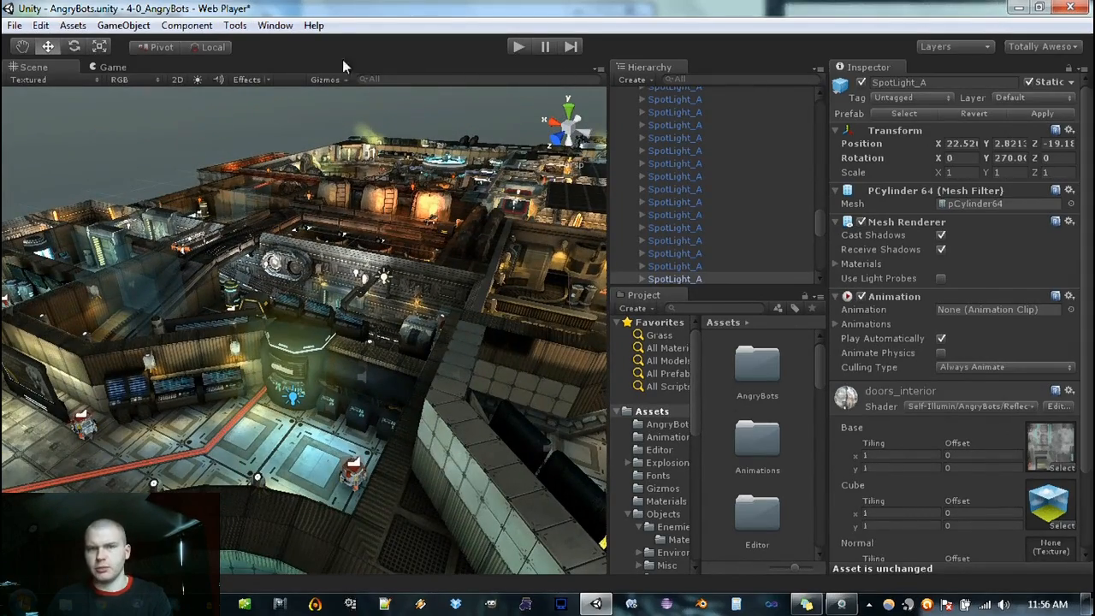
Step: Toggle the Scene view's Flares, Fog and Skybox effects, and switch on Animated Material
{"action": "left_click", "coordinate": [268, 79]}
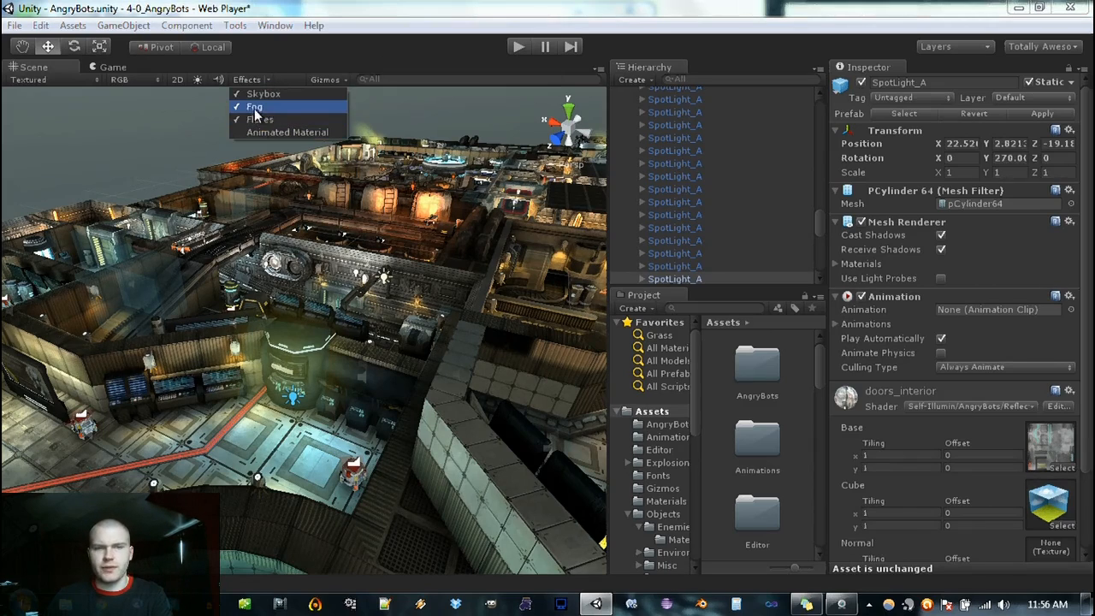
{"action": "left_click", "coordinate": [273, 120]}
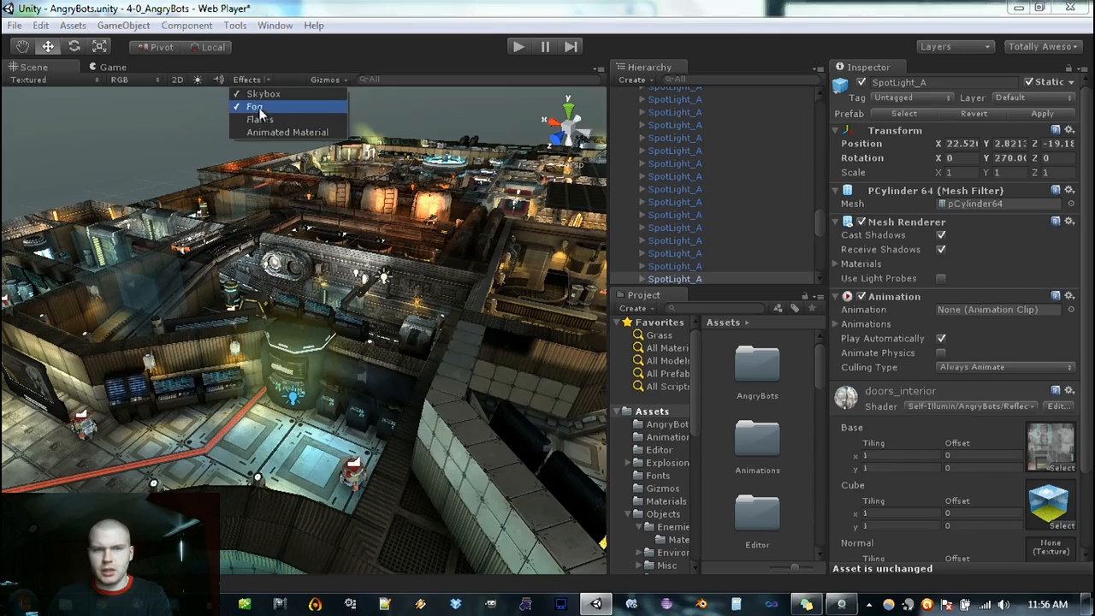
{"action": "left_click", "coordinate": [261, 109]}
{"action": "left_click", "coordinate": [266, 94]}
{"action": "left_click", "coordinate": [265, 94]}
{"action": "left_click", "coordinate": [256, 107]}
{"action": "left_click", "coordinate": [261, 120]}
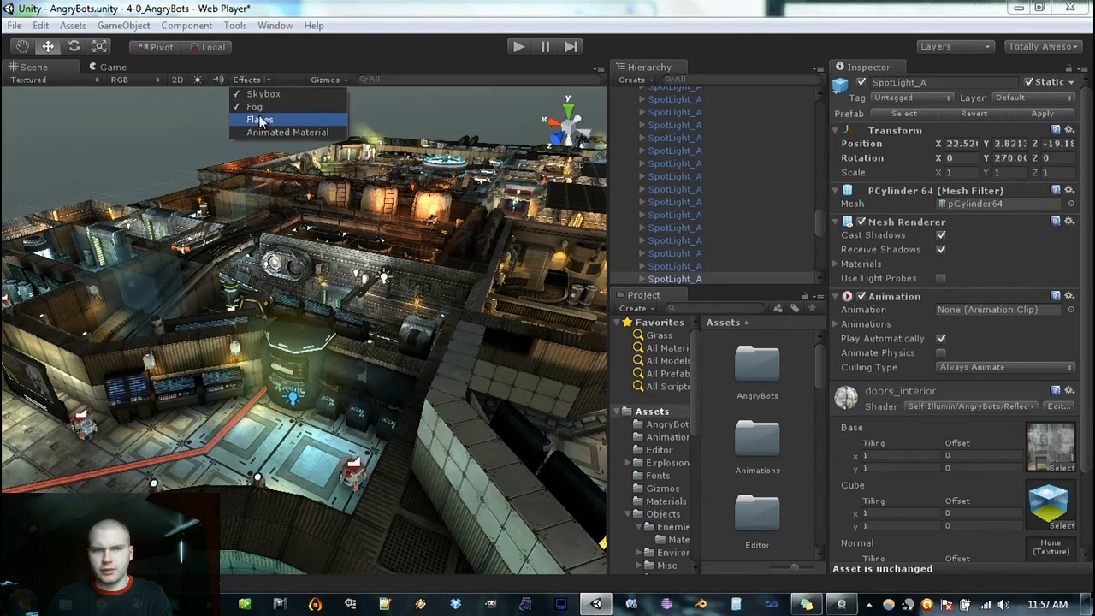
{"action": "left_click", "coordinate": [286, 132]}
{"action": "left_click", "coordinate": [295, 152]}
Step: Examine the whole island level against its background, and view the rooms with the dark roof panels
{"action": "scroll", "coordinate": [397, 349], "scroll_direction": "down", "scroll_amount": 6}
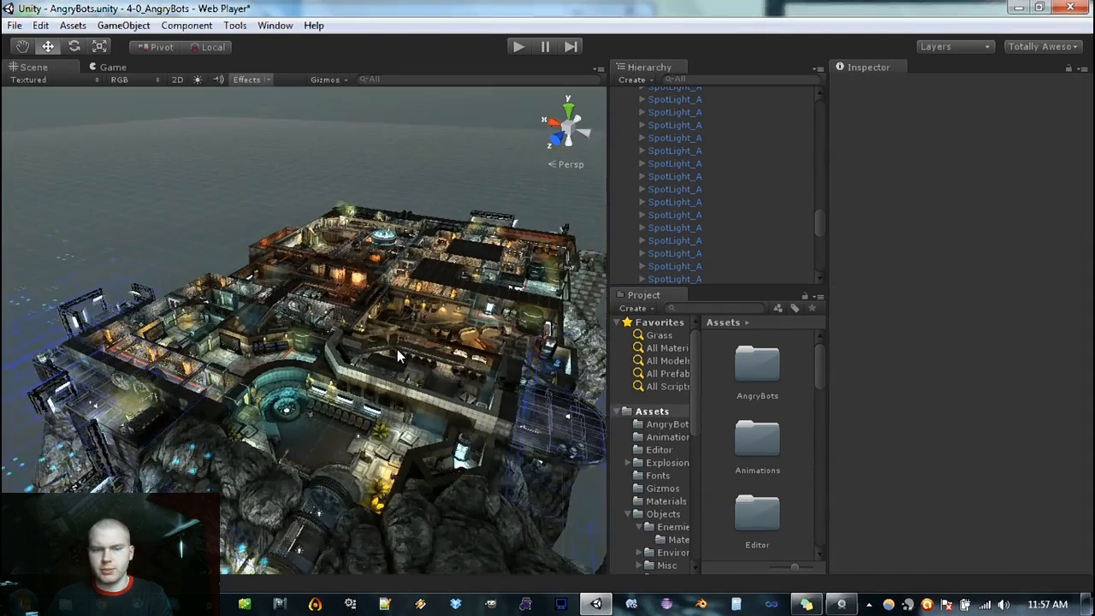
{"action": "scroll", "coordinate": [431, 397], "scroll_direction": "up", "scroll_amount": 8}
{"action": "middle_click_drag", "start_coordinate": [426, 248], "coordinate": [1049, 417]}
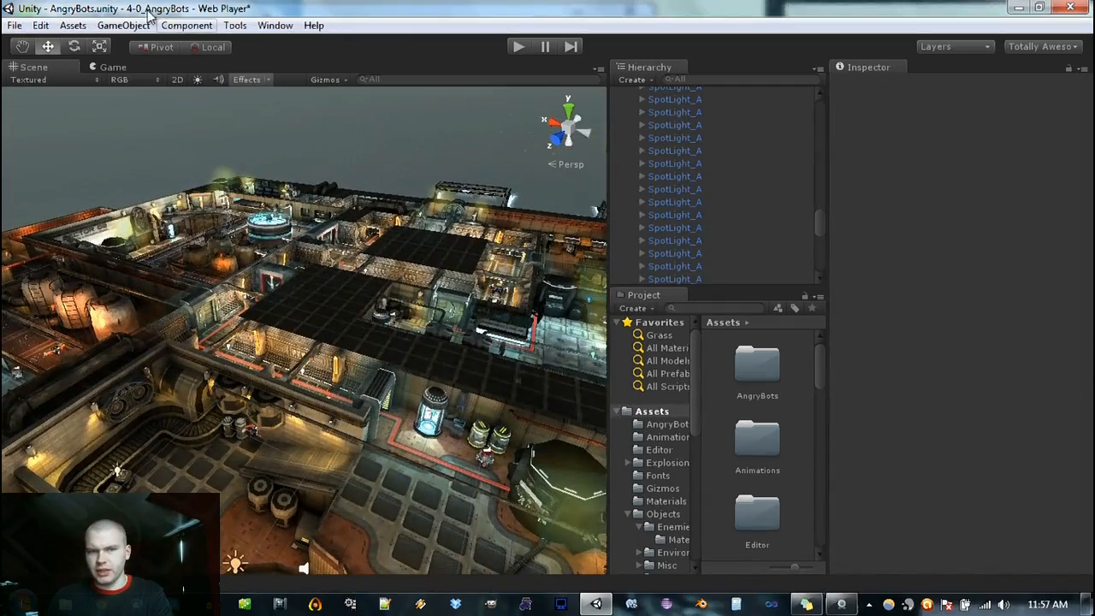
Step: Turn off the Scene view's Skybox effect, toggle Fog, and view the conveyor room and its surroundings from different angles
{"action": "left_click", "coordinate": [267, 80]}
{"action": "left_click", "coordinate": [255, 106]}
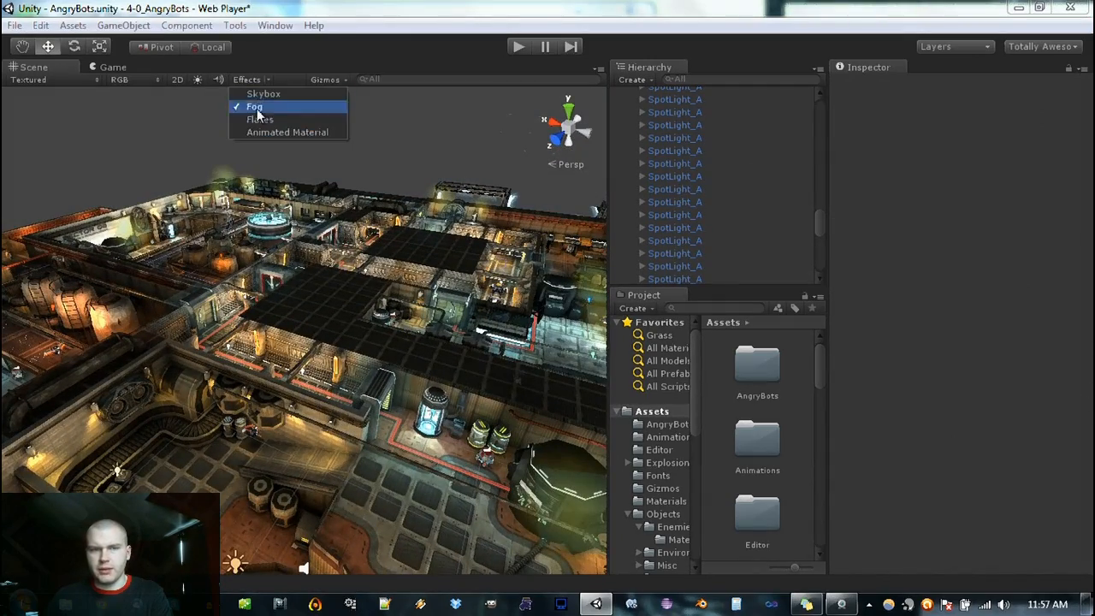
{"action": "left_click_drag", "start_coordinate": [290, 352], "coordinate": [121, 347], "text": "alt"}
{"action": "middle_click_drag", "start_coordinate": [120, 347], "coordinate": [359, 327]}
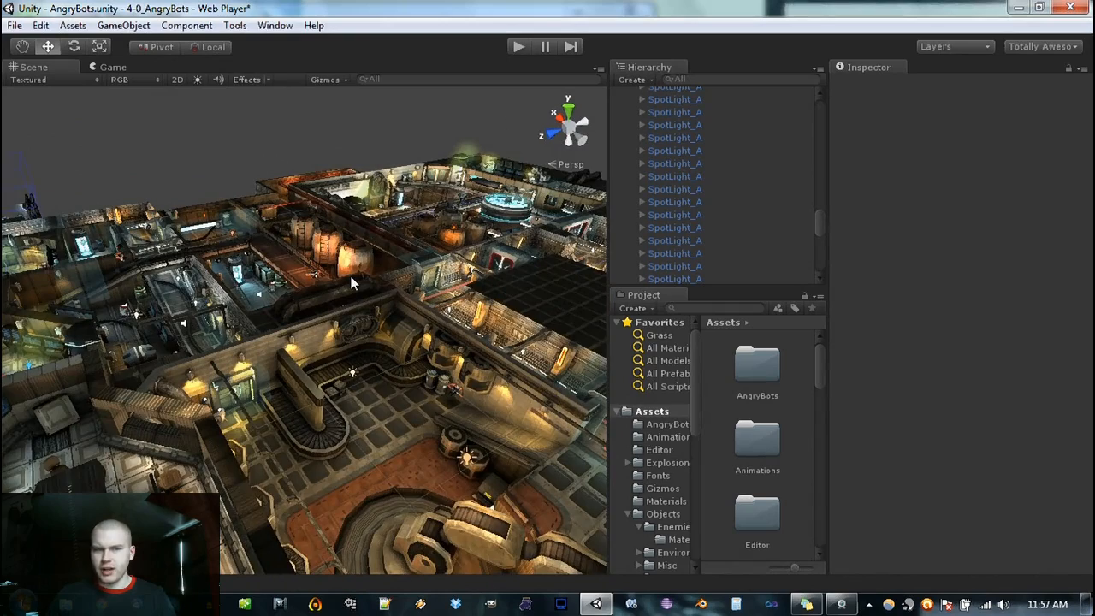
{"action": "scroll", "coordinate": [351, 282], "scroll_direction": "up", "scroll_amount": 3}
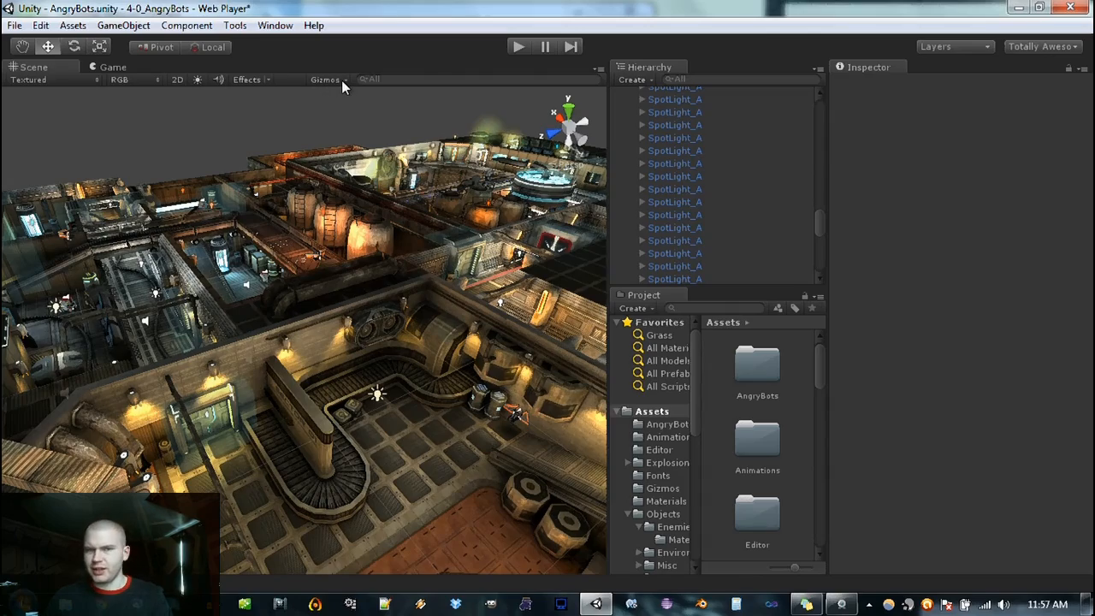
{"action": "left_click_drag", "start_coordinate": [380, 335], "coordinate": [103, 212], "text": "alt"}
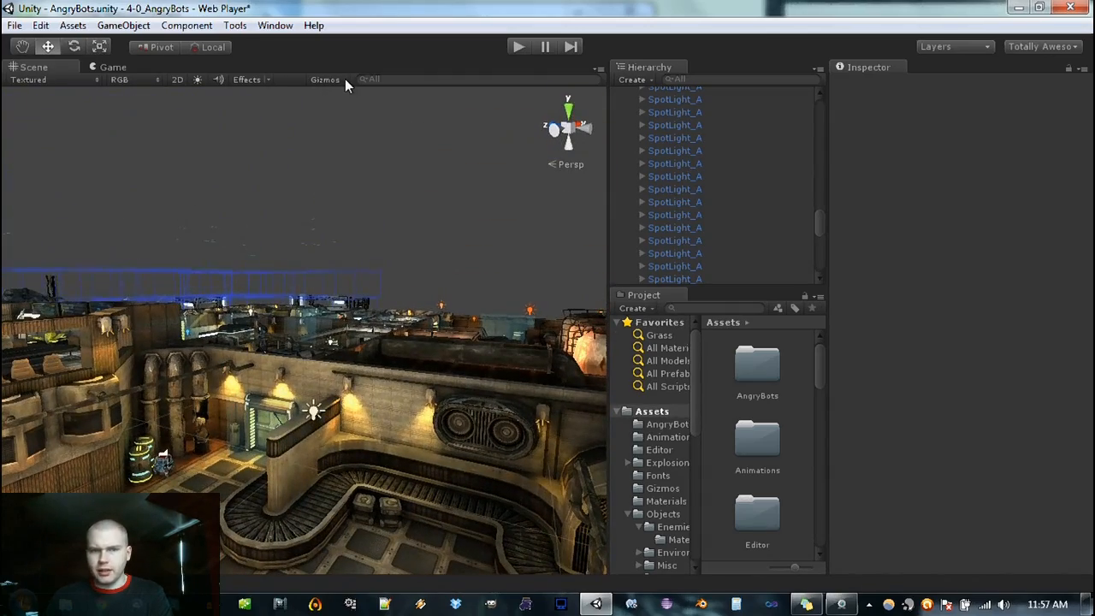
Step: Review the Scene view's gizmo settings and inspect the light icon and wall lamps in the conveyor room up close
{"action": "left_click", "coordinate": [345, 79]}
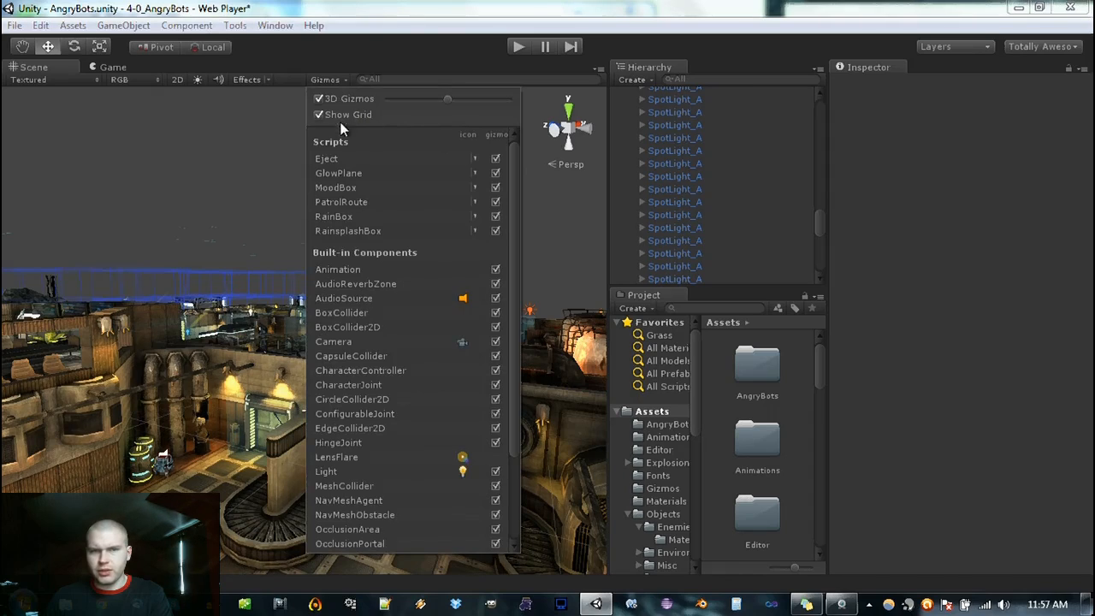
{"action": "left_click", "coordinate": [379, 23]}
{"action": "scroll", "coordinate": [312, 433], "scroll_direction": "up", "scroll_amount": 3}
{"action": "middle_click_drag", "start_coordinate": [308, 431], "coordinate": [315, 264]}
{"action": "right_click_drag", "start_coordinate": [316, 263], "coordinate": [487, 320], "text": "alt"}
{"action": "left_click_drag", "start_coordinate": [178, 411], "coordinate": [178, 472], "text": "alt"}
{"action": "middle_click_drag", "start_coordinate": [177, 472], "coordinate": [530, 421]}
{"action": "scroll", "coordinate": [364, 411], "scroll_direction": "up", "scroll_amount": 3}
{"action": "left_click_drag", "start_coordinate": [356, 374], "coordinate": [265, 342], "text": "alt"}
{"action": "middle_click_drag", "start_coordinate": [265, 342], "coordinate": [78, 357]}
{"action": "left_click_drag", "start_coordinate": [78, 357], "coordinate": [265, 359], "text": "alt"}
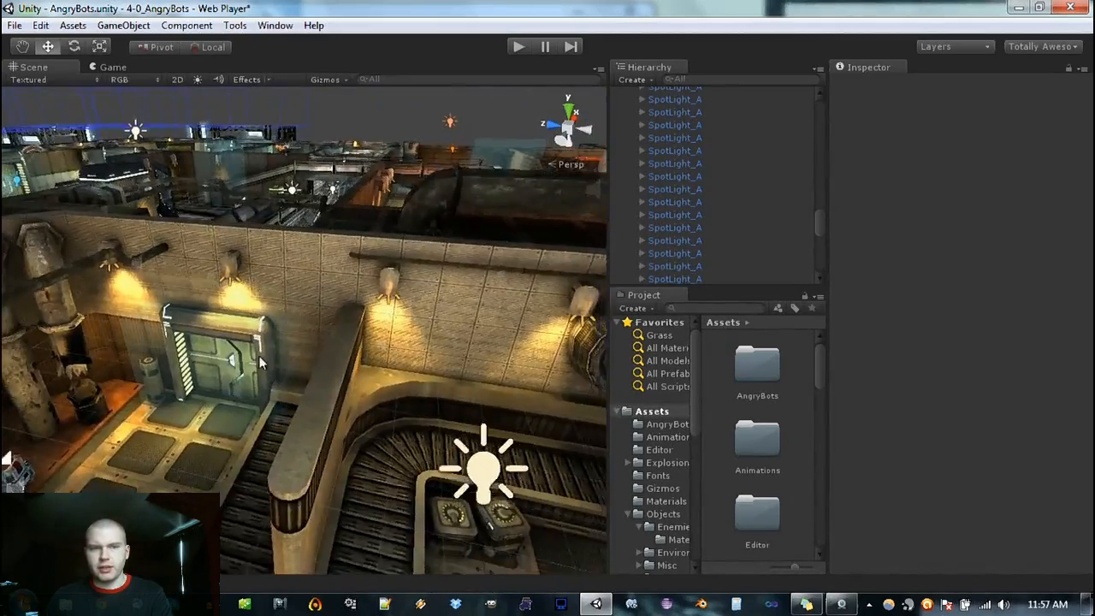
Step: Compare the size of the conveyor room's light icon from far away and from close up
{"action": "scroll", "coordinate": [262, 322], "scroll_direction": "down", "scroll_amount": 8}
{"action": "scroll", "coordinate": [262, 322], "scroll_direction": "down", "scroll_amount": 5}
{"action": "middle_click_drag", "start_coordinate": [374, 306], "coordinate": [334, 400]}
{"action": "left_click_drag", "start_coordinate": [338, 399], "coordinate": [418, 418], "text": "alt"}
{"action": "middle_click_drag", "start_coordinate": [259, 401], "coordinate": [282, 335]}
{"action": "left_click_drag", "start_coordinate": [281, 334], "coordinate": [296, 376], "text": "alt"}
{"action": "scroll", "coordinate": [296, 375], "scroll_direction": "up", "scroll_amount": 6}
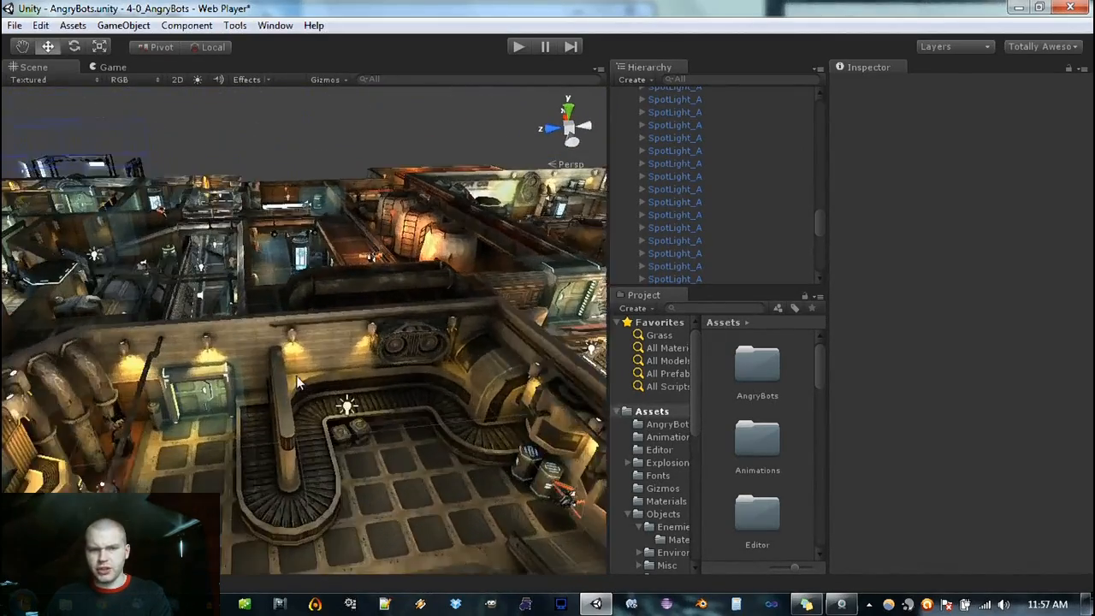
{"action": "middle_click_drag", "start_coordinate": [348, 369], "coordinate": [330, 272]}
{"action": "scroll", "coordinate": [331, 343], "scroll_direction": "up", "scroll_amount": 3}
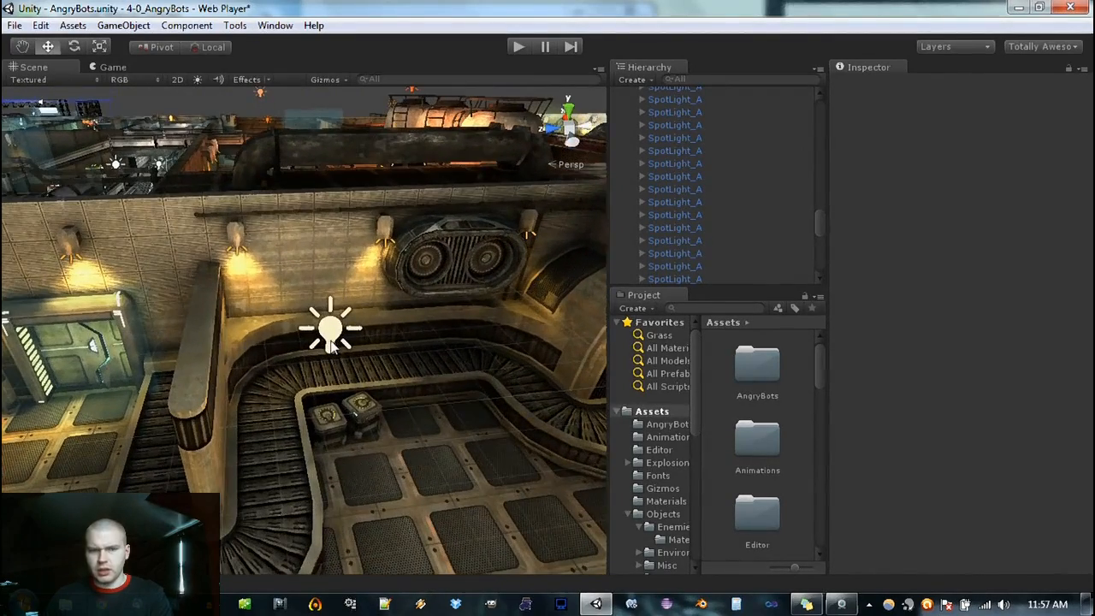
Step: Hide the gizmo for Light components and select the point light above the conveyor
{"action": "left_click", "coordinate": [326, 79]}
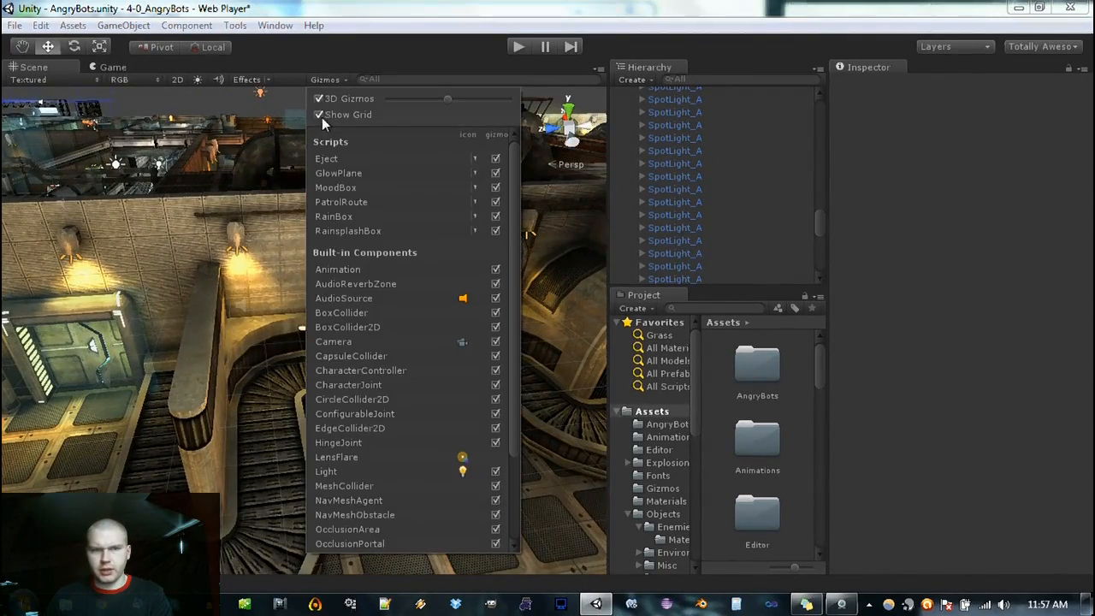
{"action": "left_click", "coordinate": [318, 99]}
{"action": "scroll", "coordinate": [504, 389], "scroll_direction": "down", "scroll_amount": 3}
{"action": "left_click", "coordinate": [251, 244]}
{"action": "left_click", "coordinate": [330, 326]}
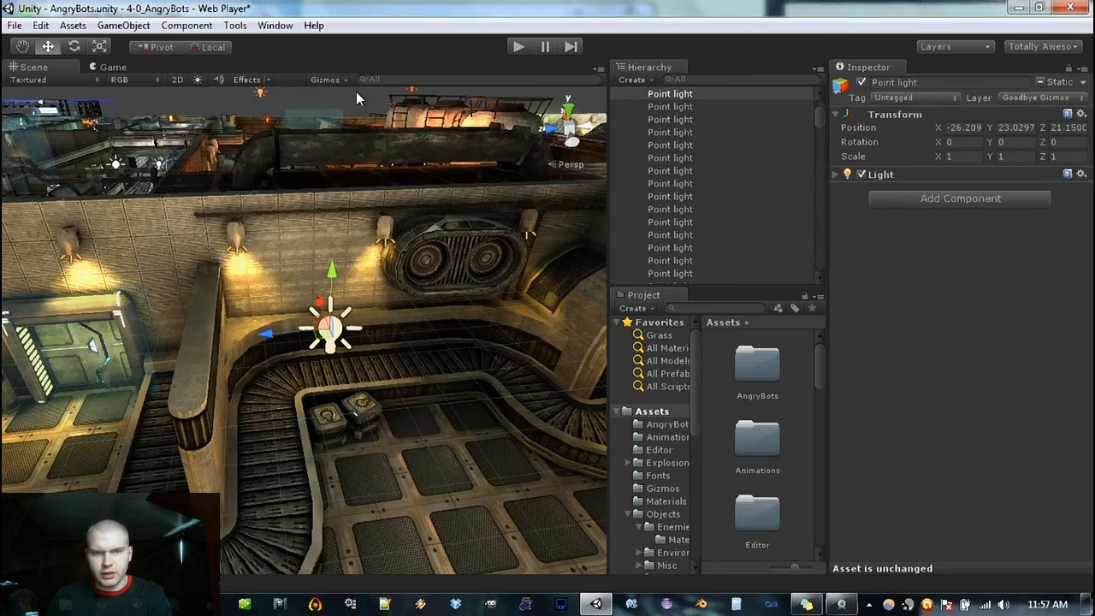
Step: Toggle the Light component's gizmo display several times and leave it switched on
{"action": "left_click", "coordinate": [329, 80]}
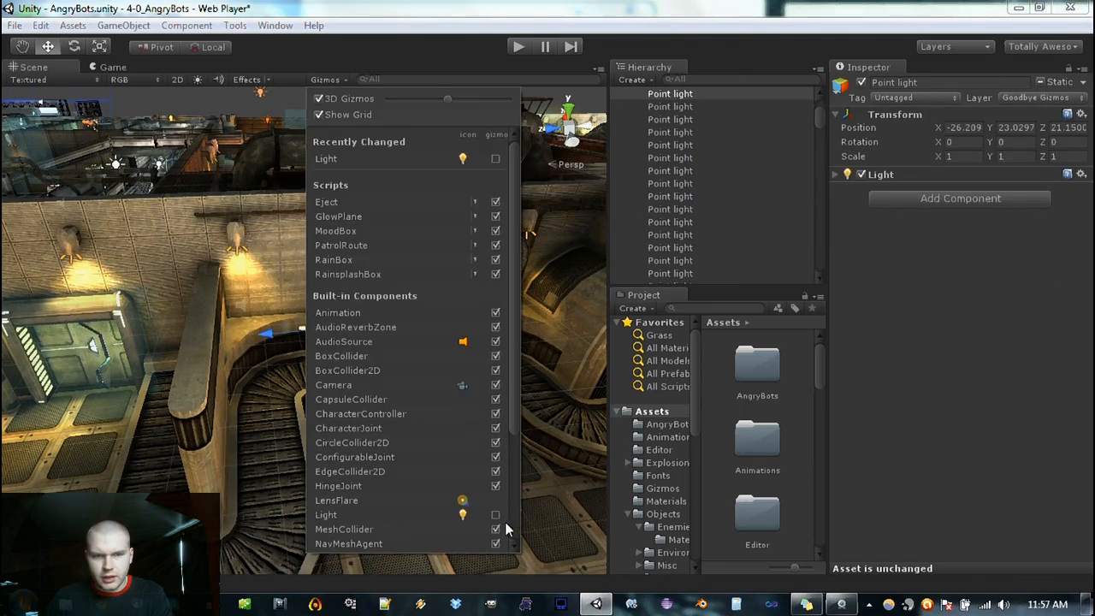
{"action": "scroll", "coordinate": [481, 528], "scroll_direction": "down", "scroll_amount": 3}
{"action": "scroll", "coordinate": [473, 512], "scroll_direction": "up", "scroll_amount": 3}
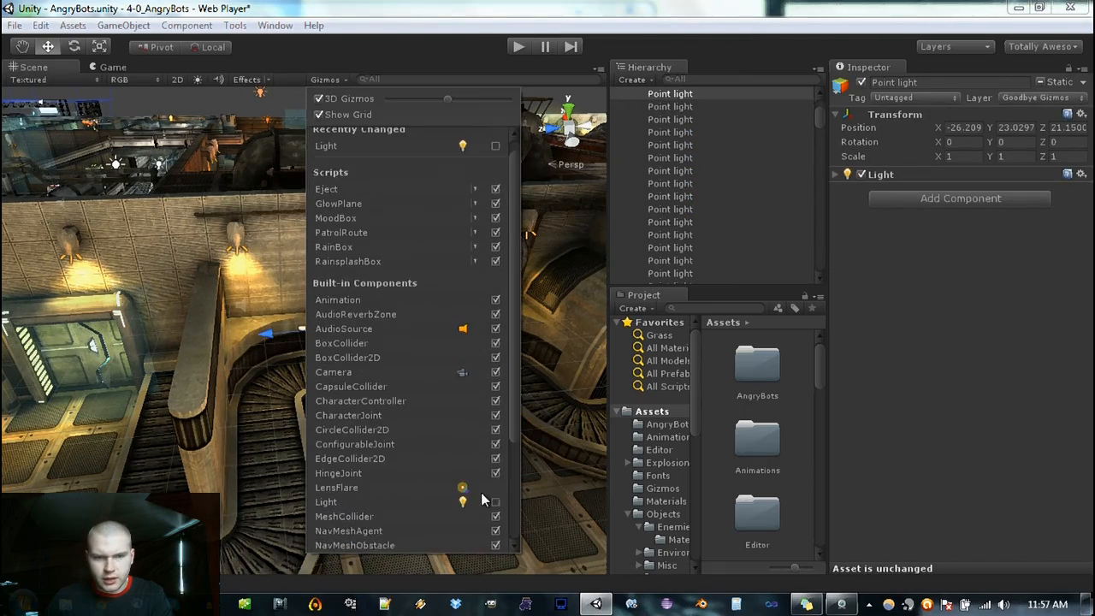
{"action": "left_click", "coordinate": [495, 159]}
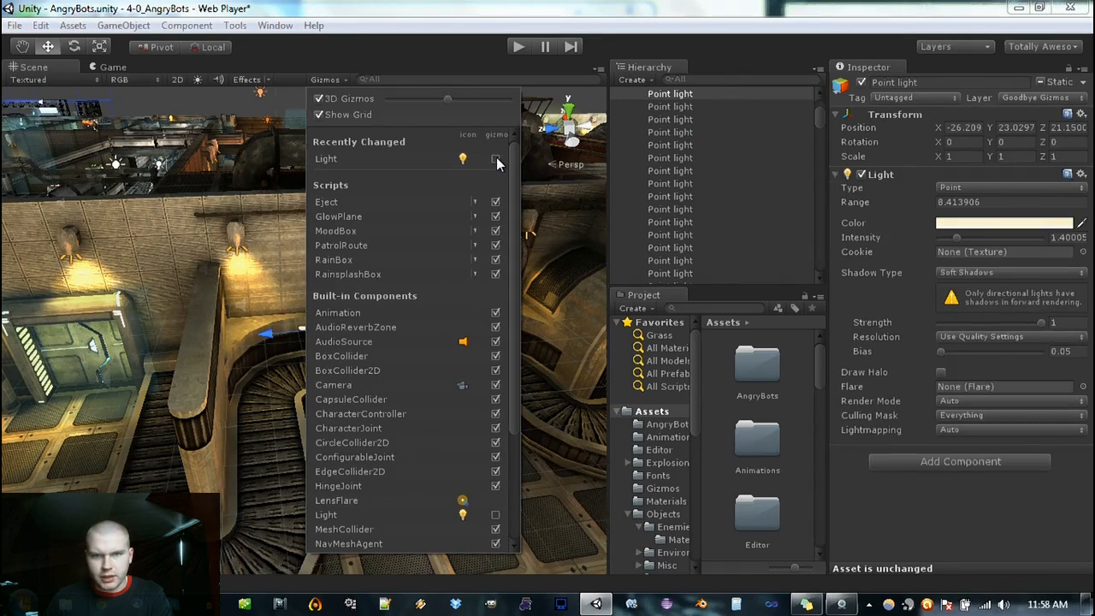
{"action": "left_click", "coordinate": [496, 159]}
{"action": "left_click", "coordinate": [495, 160]}
{"action": "scroll", "coordinate": [456, 349], "scroll_direction": "down", "scroll_amount": 2}
{"action": "scroll", "coordinate": [456, 349], "scroll_direction": "up", "scroll_amount": 2}
{"action": "left_click", "coordinate": [403, 8]}
Step: Examine the range gizmo of the conveyor room's point light from farther above
{"action": "left_click_drag", "start_coordinate": [411, 342], "coordinate": [405, 321], "text": "alt"}
{"action": "scroll", "coordinate": [308, 347], "scroll_direction": "down", "scroll_amount": 5}
{"action": "scroll", "coordinate": [304, 393], "scroll_direction": "up", "scroll_amount": 4}
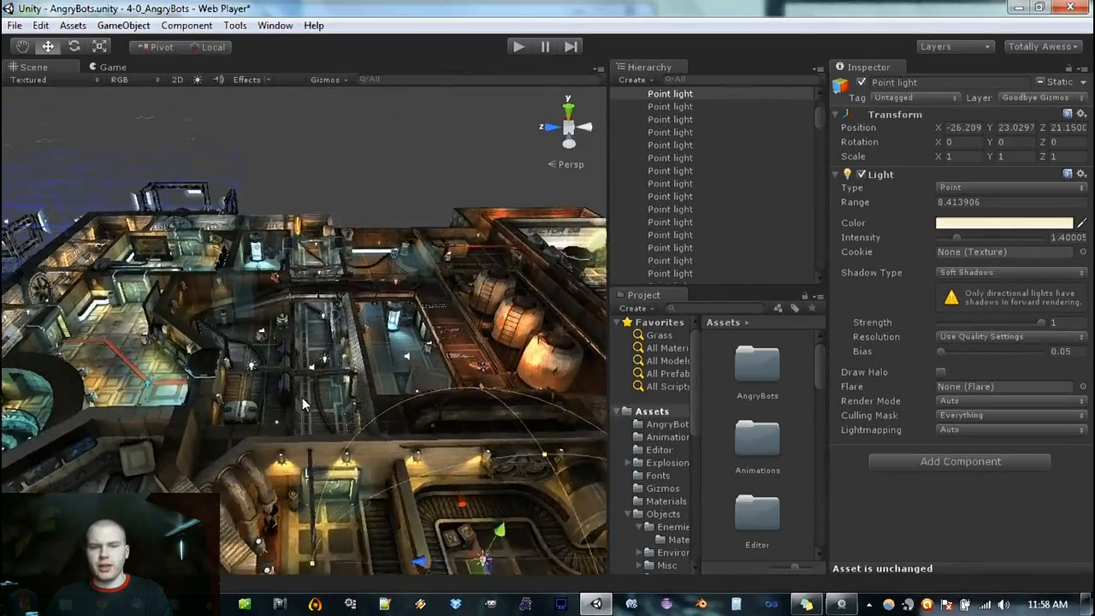
Step: Select and frame the point light in the long grated corridor, and view its range gizmo from several distances and angles
{"action": "scroll", "coordinate": [300, 419], "scroll_direction": "up", "scroll_amount": 3}
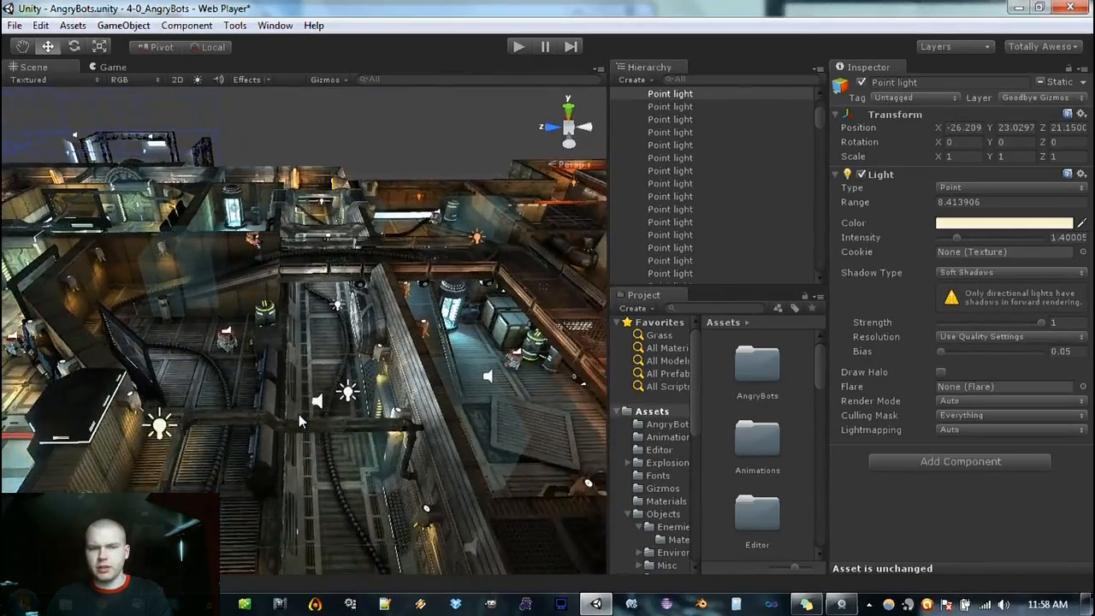
{"action": "left_click", "coordinate": [359, 409]}
{"action": "key", "text": "f"}
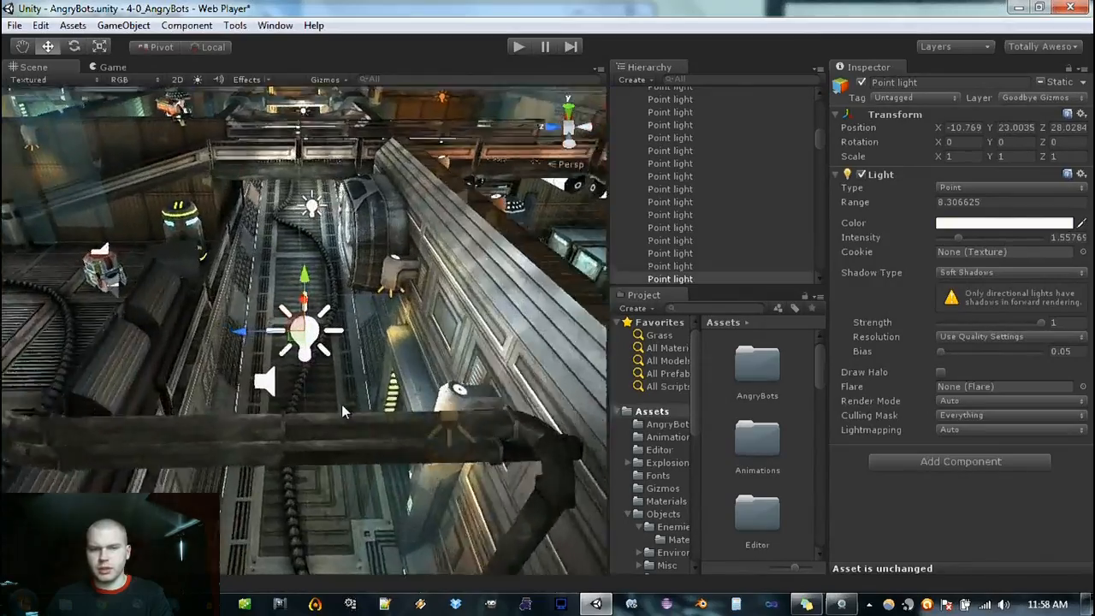
{"action": "left_click_drag", "start_coordinate": [341, 412], "coordinate": [214, 420], "text": "alt"}
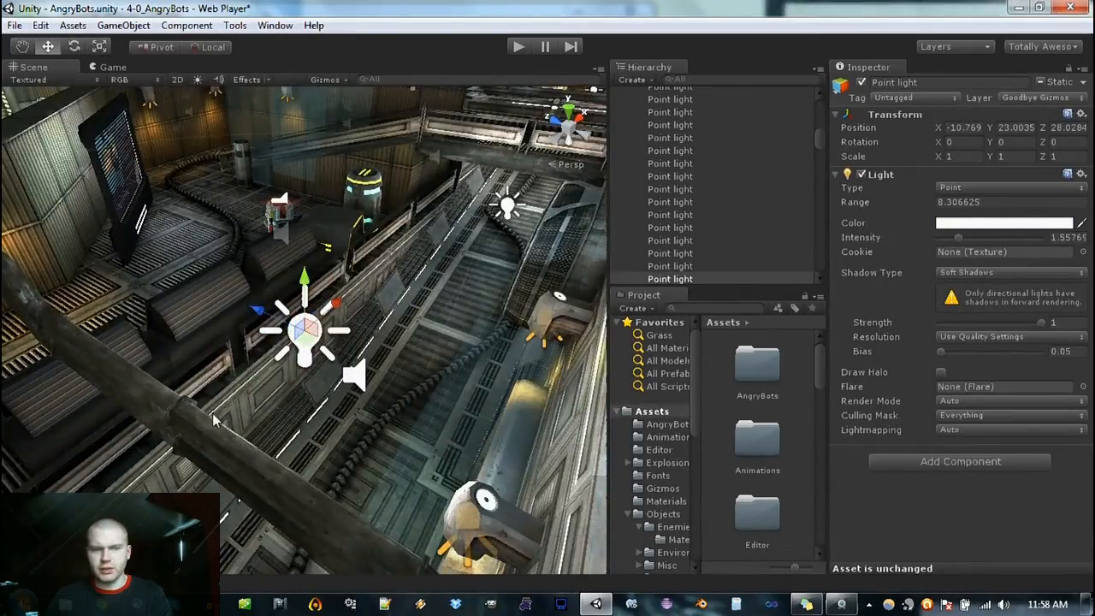
{"action": "scroll", "coordinate": [216, 424], "scroll_direction": "down", "scroll_amount": 10}
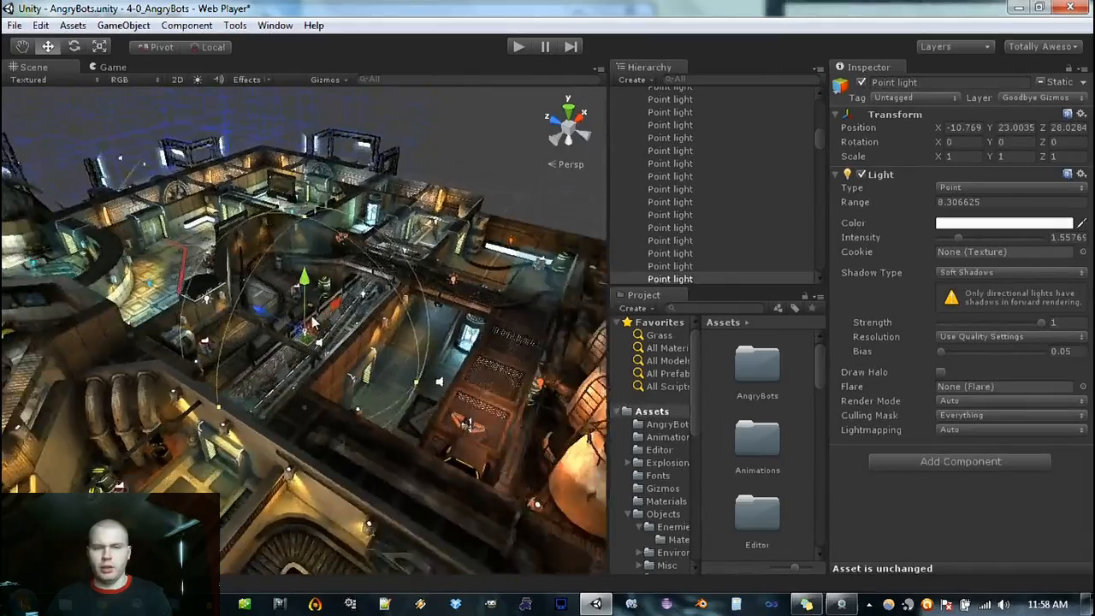
{"action": "left_click_drag", "start_coordinate": [434, 366], "coordinate": [351, 226], "text": "alt"}
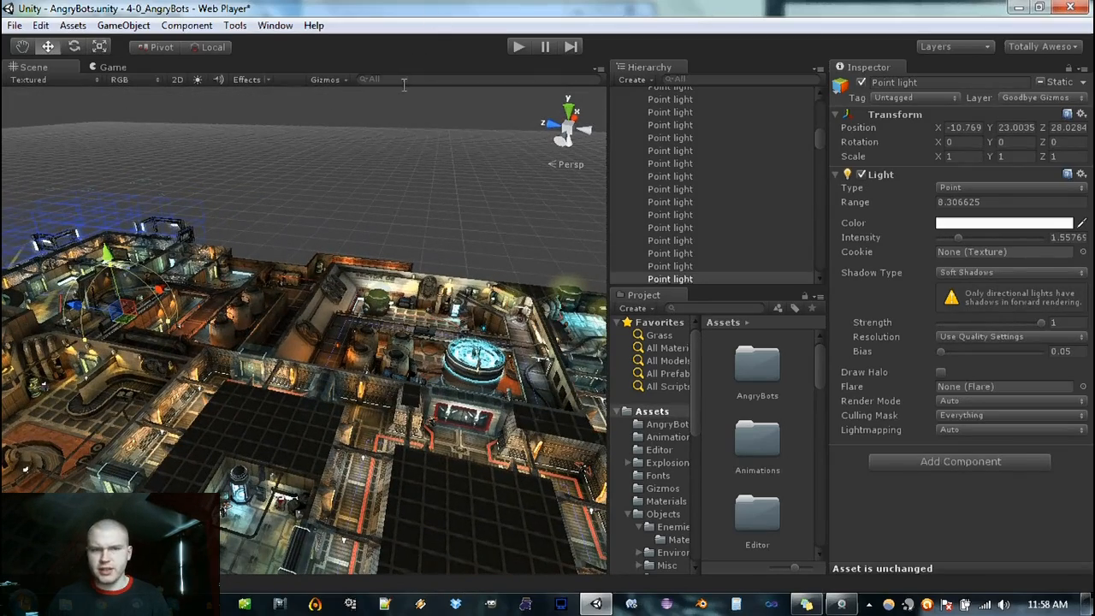
Step: Play-test the scene in the Game view by moving the character around, and stop playback
{"action": "left_click", "coordinate": [111, 67]}
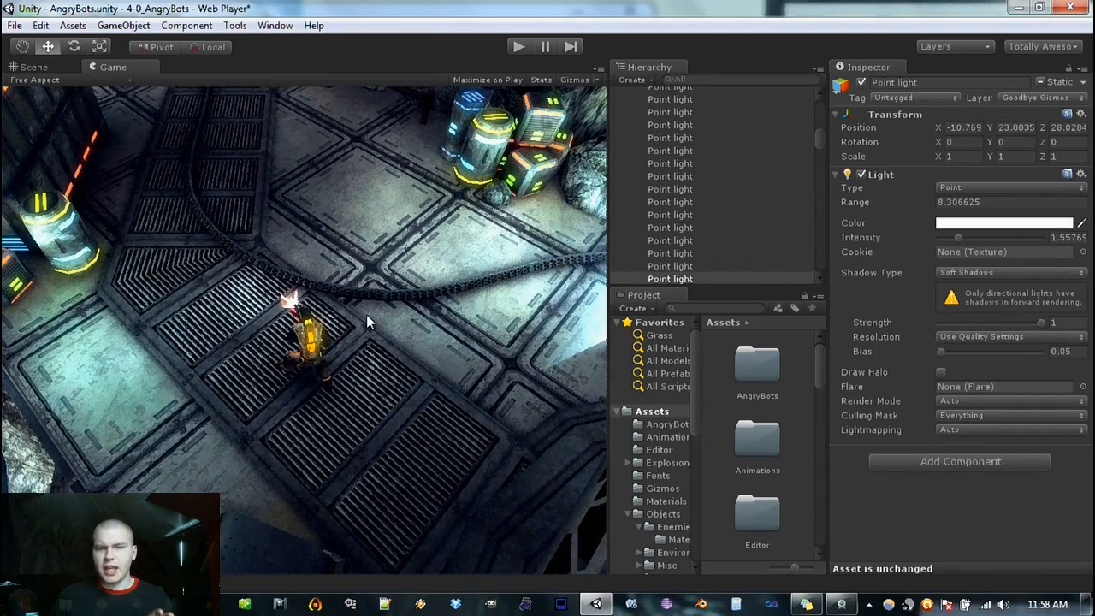
{"action": "left_click", "coordinate": [517, 48]}
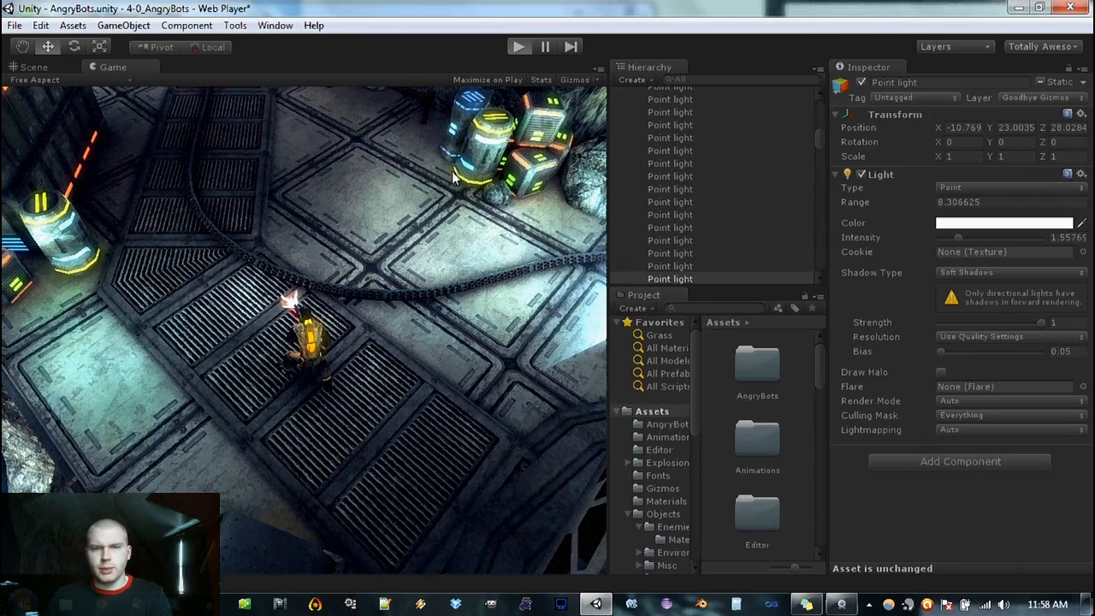
{"action": "key", "text": "a"}
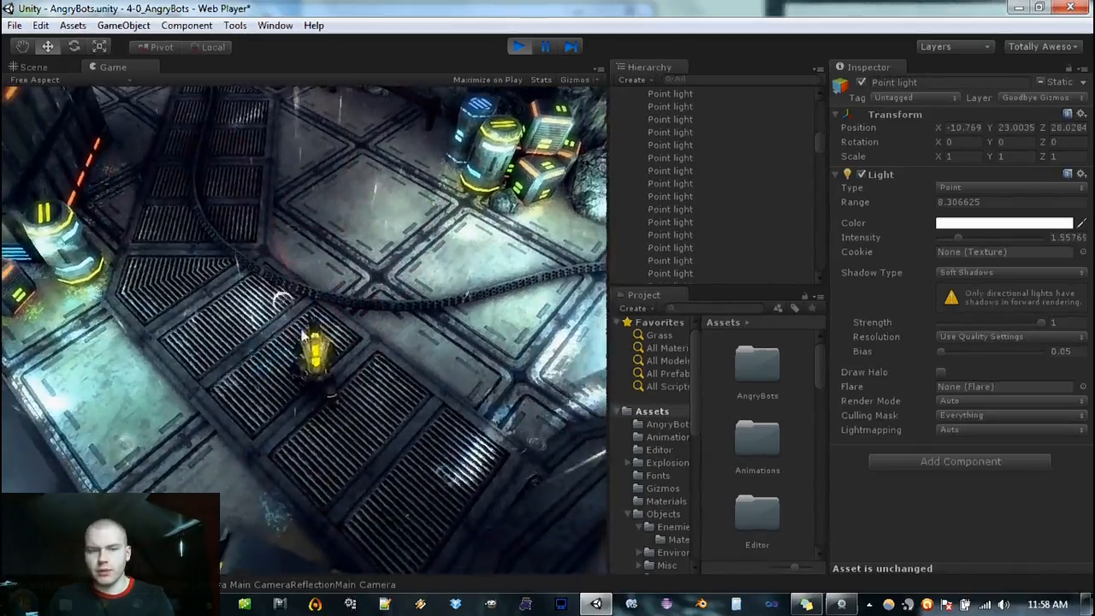
{"action": "key", "text": "s"}
{"action": "key", "text": "a"}
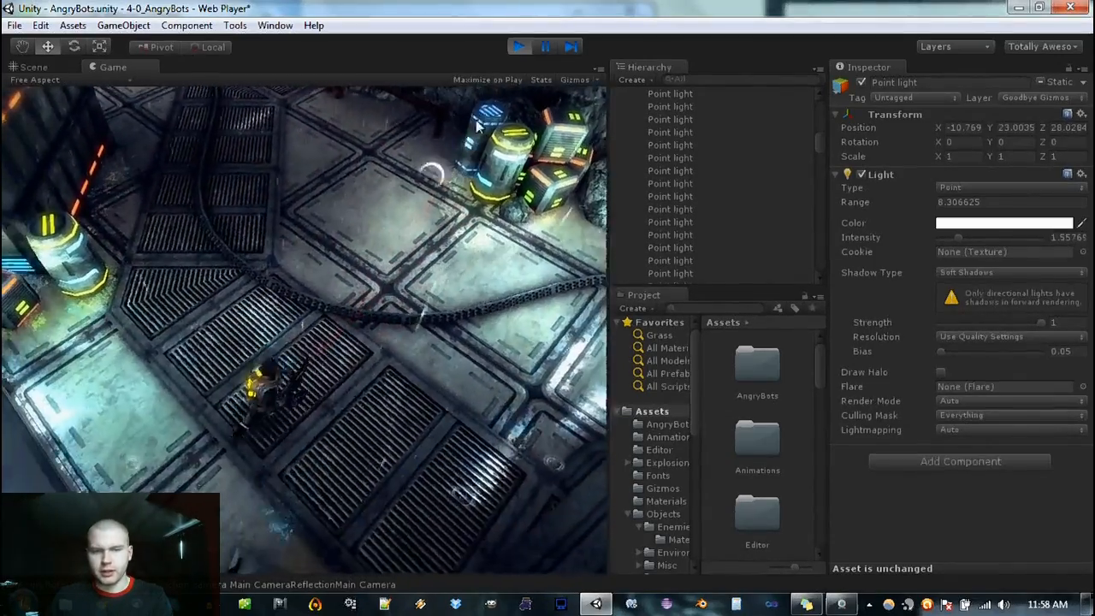
{"action": "left_click", "coordinate": [517, 47]}
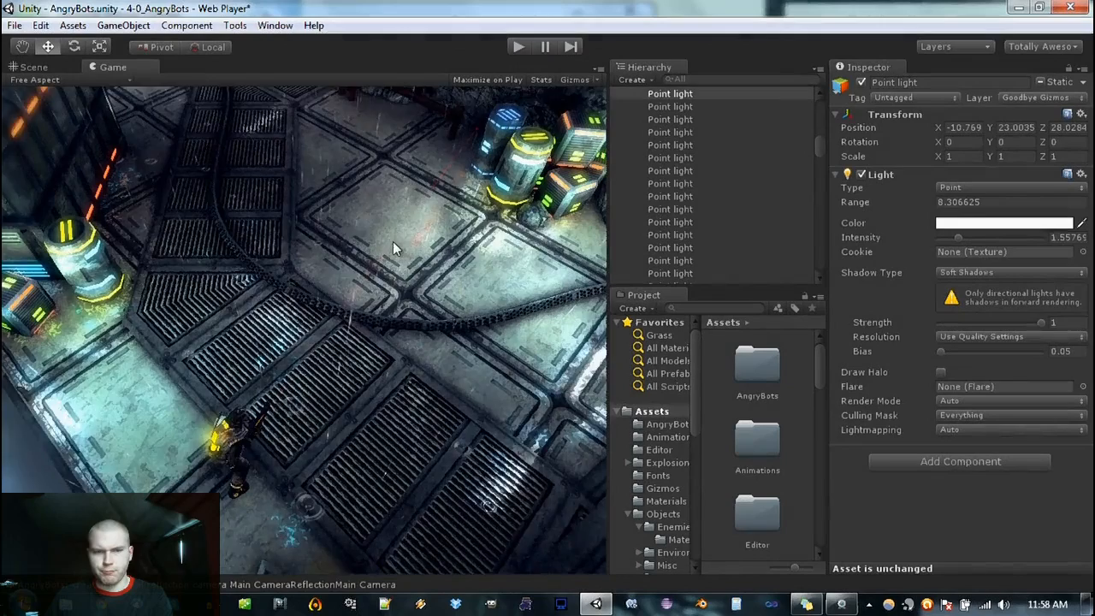
Step: Set the Game view's aspect ratio to 4:3
{"action": "left_click", "coordinate": [114, 79]}
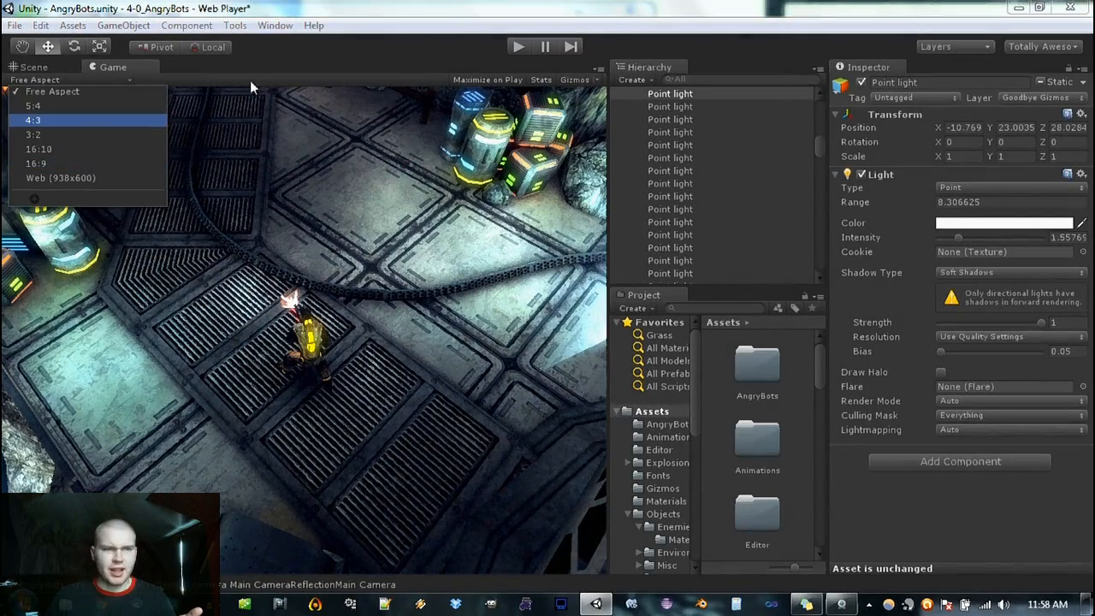
{"action": "left_click", "coordinate": [513, 99]}
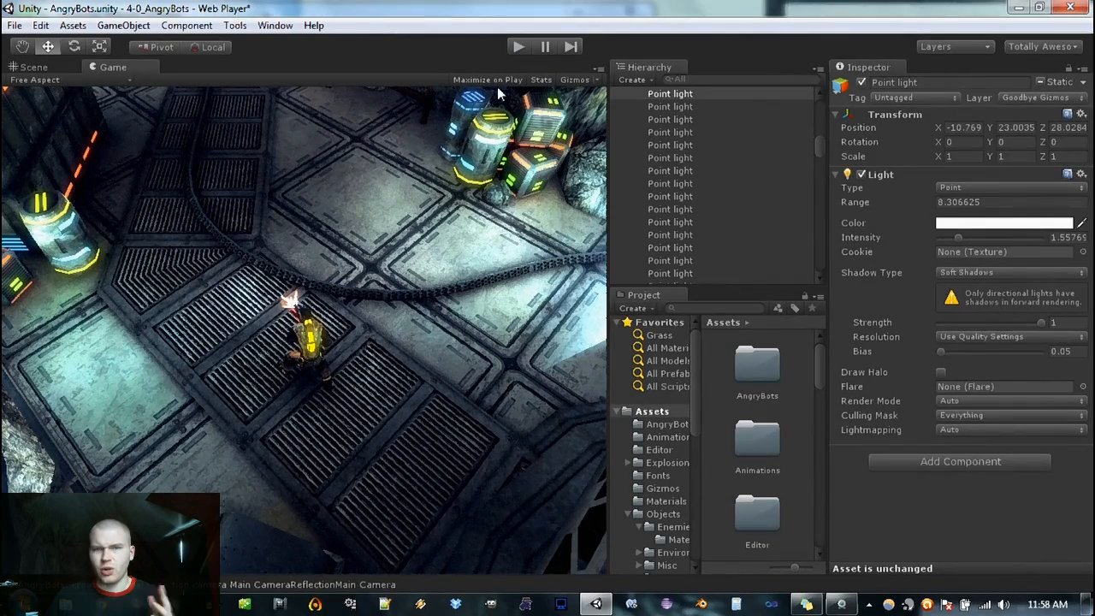
{"action": "left_click", "coordinate": [94, 81]}
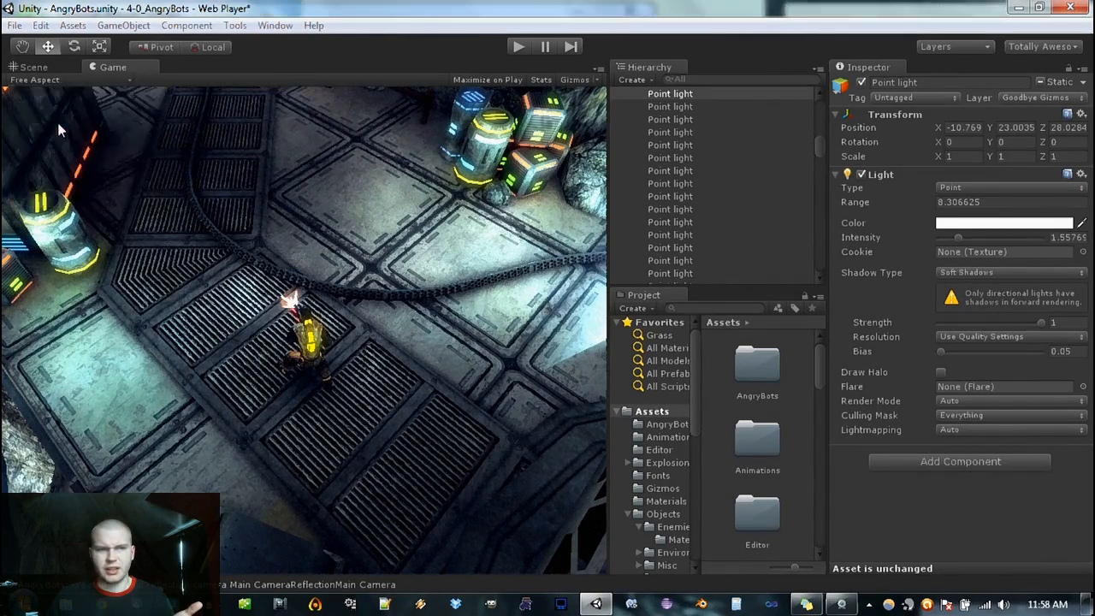
{"action": "left_click", "coordinate": [58, 122]}
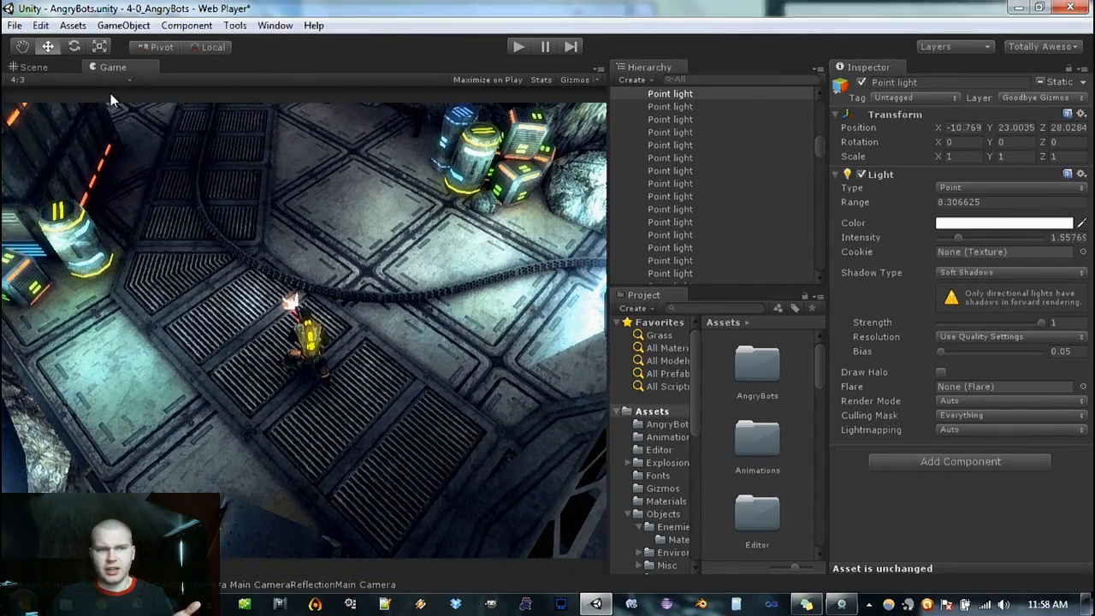
Step: Show the Game view's rendering statistics and play-test the scene with the character moving around, stopping playback at the end
{"action": "left_click", "coordinate": [541, 79]}
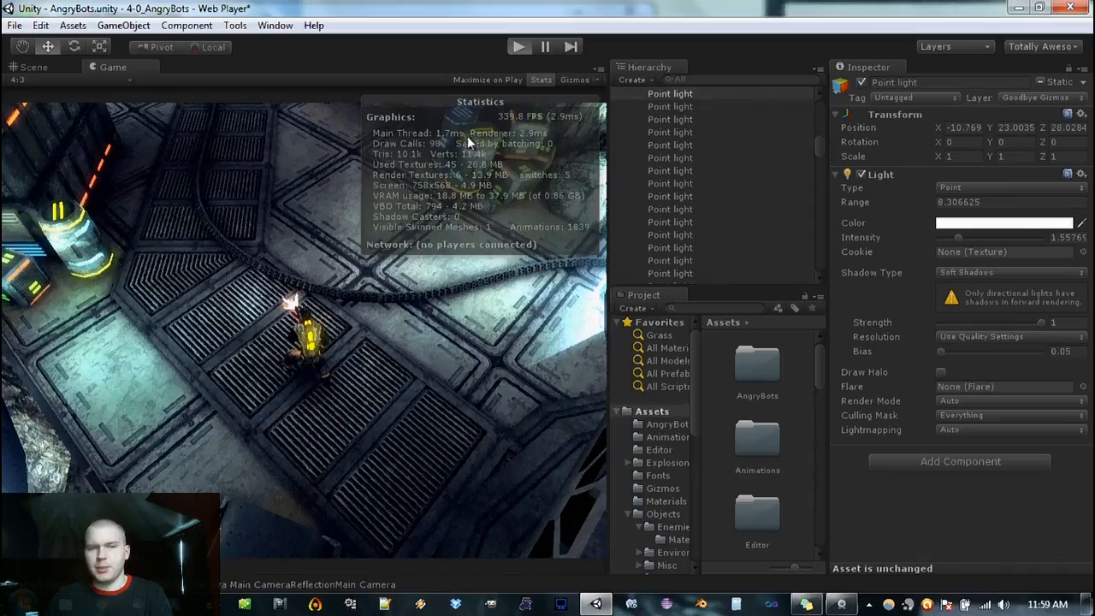
{"action": "key", "text": "w"}
{"action": "key", "text": "w"}
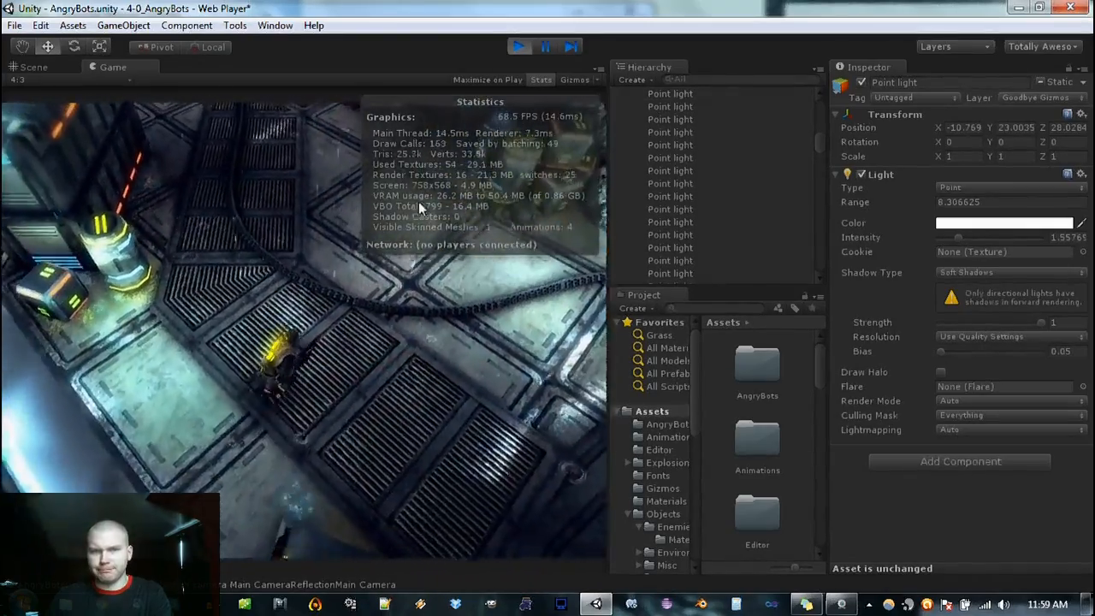
{"action": "key", "text": "w"}
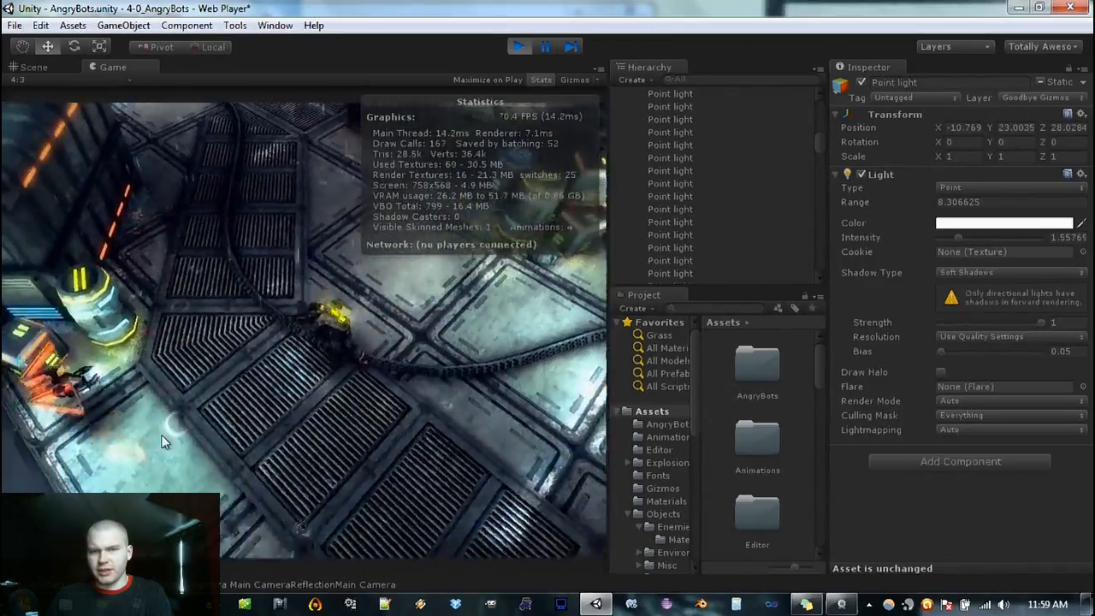
{"action": "key", "text": "w"}
{"action": "mouse_move", "coordinate": [162, 440]}
{"action": "left_mouse_down"}
{"action": "mouse_move", "coordinate": [257, 376]}
{"action": "mouse_move", "coordinate": [201, 291]}
{"action": "mouse_move", "coordinate": [193, 240]}
{"action": "mouse_move", "coordinate": [269, 205]}
{"action": "mouse_move", "coordinate": [287, 184]}
{"action": "left_mouse_up"}
{"action": "key", "text": "s"}
{"action": "key", "text": "a"}
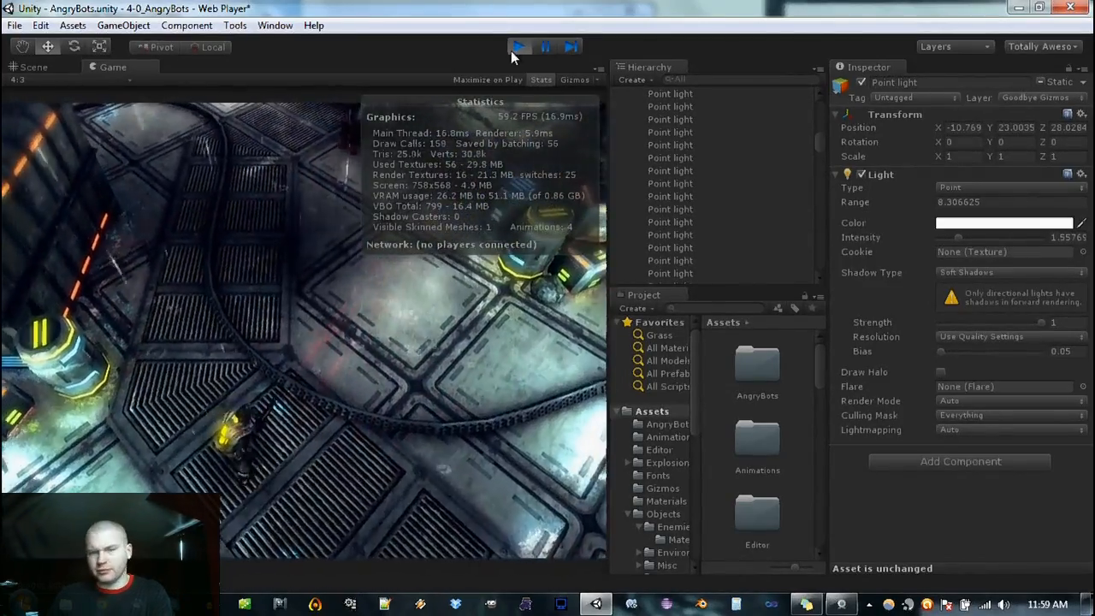
{"action": "left_click", "coordinate": [516, 50]}
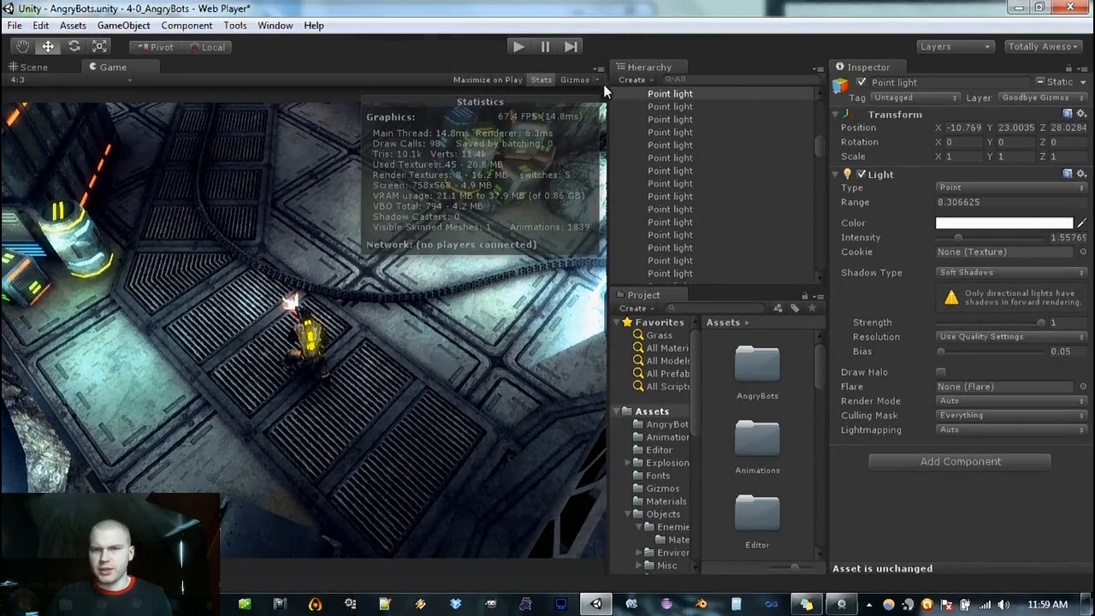
Step: Return to the Scene view and collapse the Lights, Environment(semi-static) and Environment(static) groups in the Hierarchy
{"action": "scroll", "coordinate": [721, 147], "scroll_direction": "up", "scroll_amount": 5}
{"action": "left_click", "coordinate": [630, 184]}
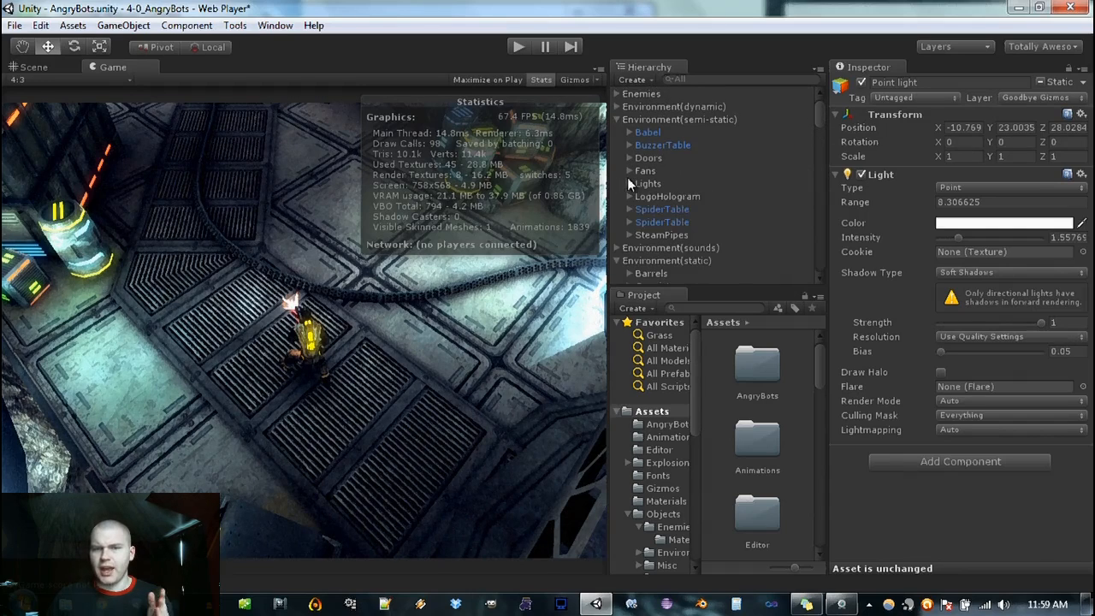
{"action": "left_click", "coordinate": [34, 68]}
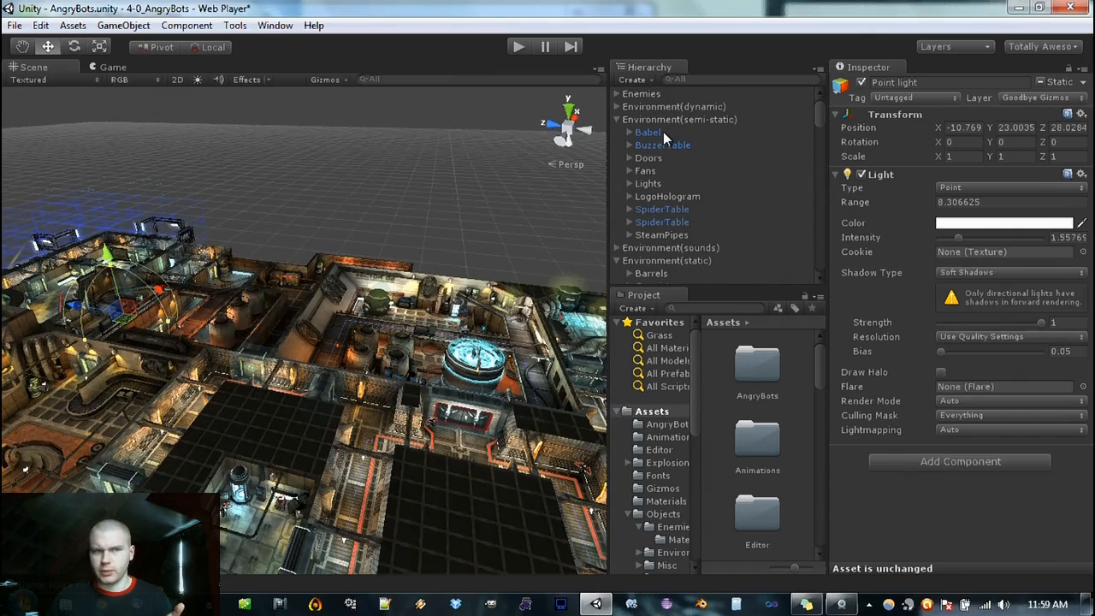
{"action": "left_click", "coordinate": [617, 120]}
{"action": "scroll", "coordinate": [668, 184], "scroll_direction": "down", "scroll_amount": 5}
{"action": "scroll", "coordinate": [642, 188], "scroll_direction": "up", "scroll_amount": 5}
{"action": "left_click", "coordinate": [616, 146]}
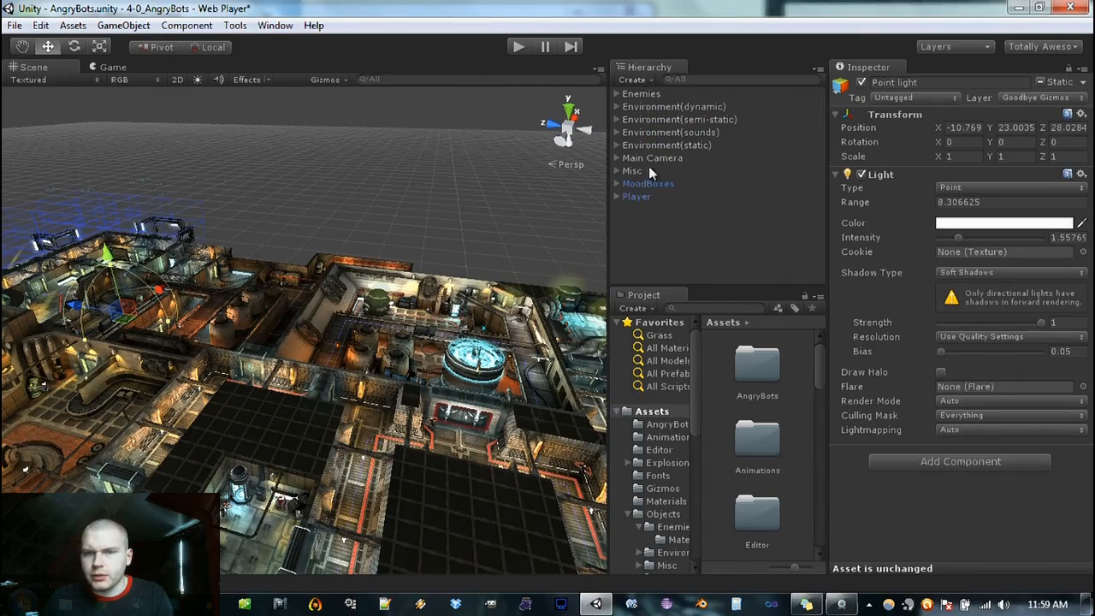
Step: Create a cube in the scene and frame it in the Scene view
{"action": "right_click_drag", "start_coordinate": [428, 299], "coordinate": [377, 326]}
{"action": "middle_click_drag", "start_coordinate": [359, 300], "coordinate": [398, 349]}
{"action": "scroll", "coordinate": [403, 342], "scroll_direction": "up", "scroll_amount": 2}
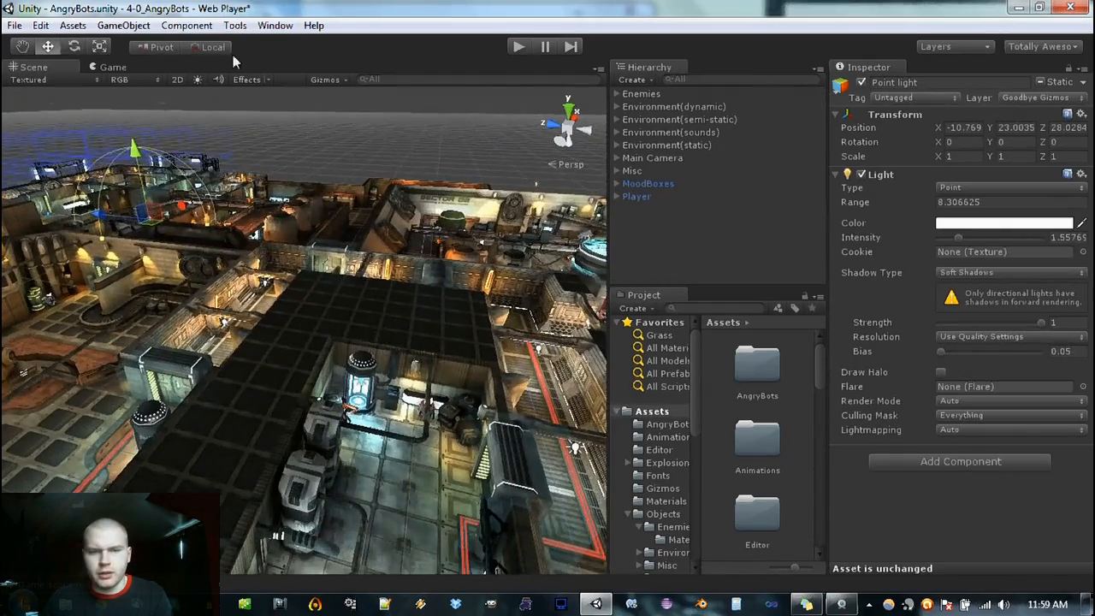
{"action": "left_click", "coordinate": [127, 25]}
{"action": "mouse_move", "coordinate": [272, 65]}
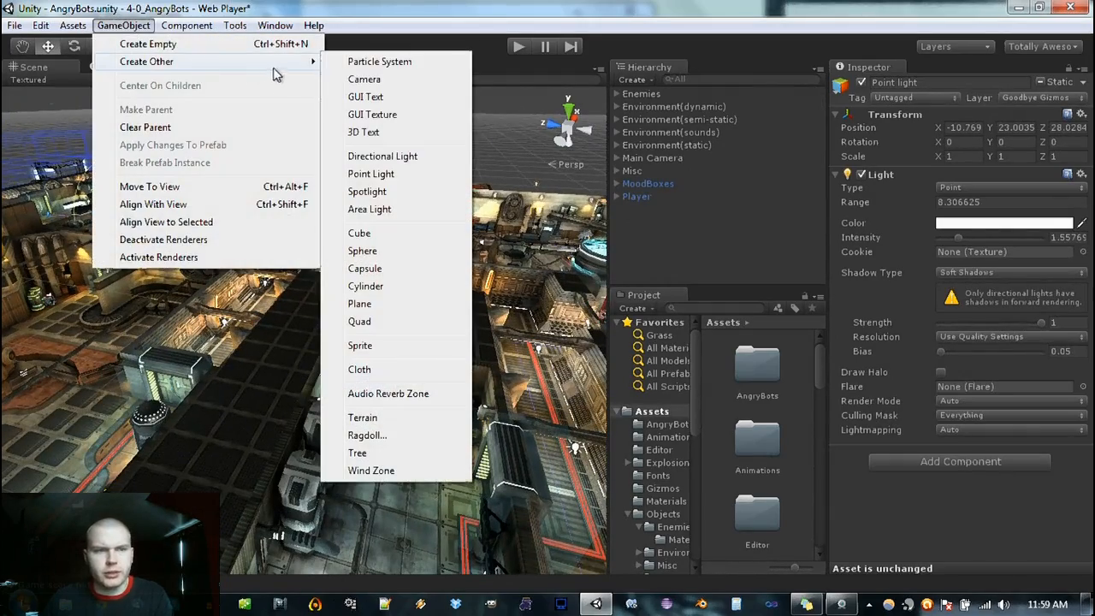
{"action": "left_click", "coordinate": [363, 234]}
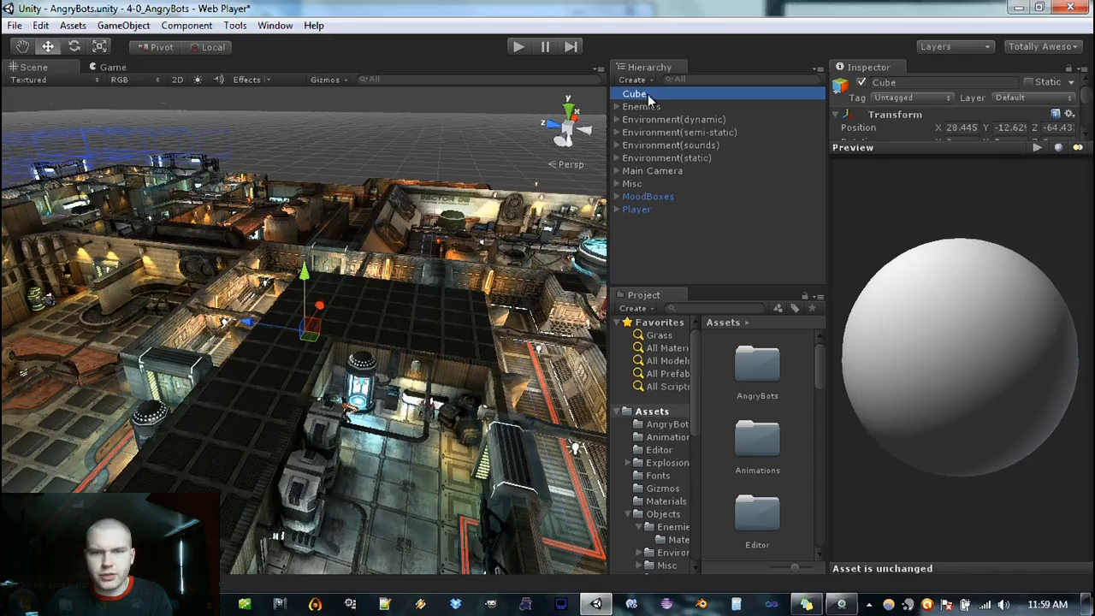
{"action": "double_click", "coordinate": [647, 94]}
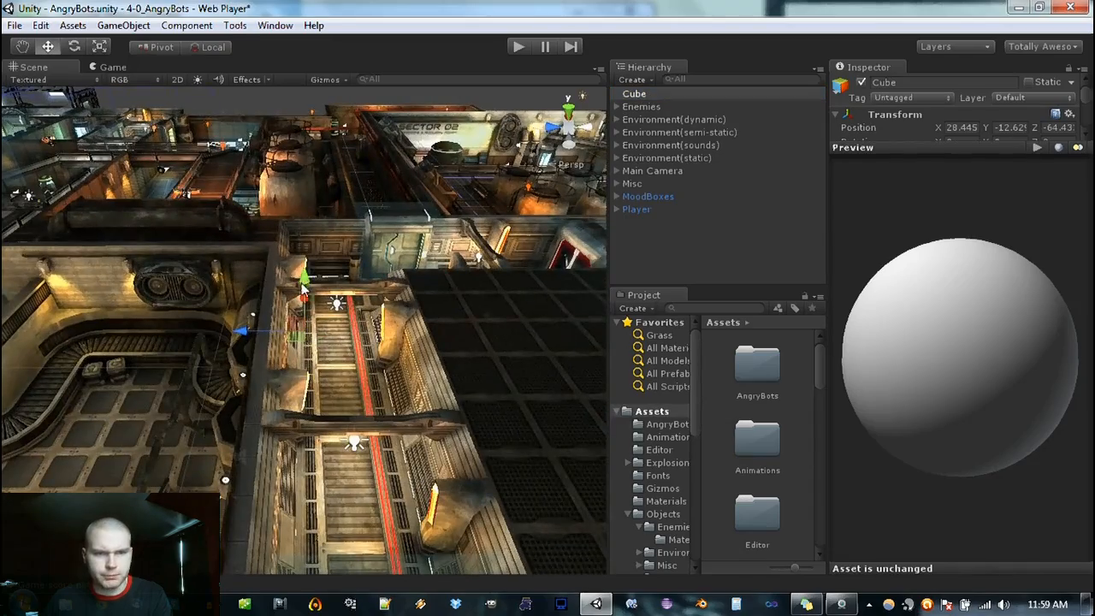
Step: Raise the cube above the large tanks to a Y position of about 7.3 and view it up close
{"action": "left_click_drag", "start_coordinate": [304, 288], "coordinate": [308, 103]}
{"action": "key", "text": "f"}
{"action": "left_click_drag", "start_coordinate": [451, 345], "coordinate": [255, 359], "text": "alt"}
{"action": "left_click_drag", "start_coordinate": [334, 400], "coordinate": [315, 330], "text": "alt"}
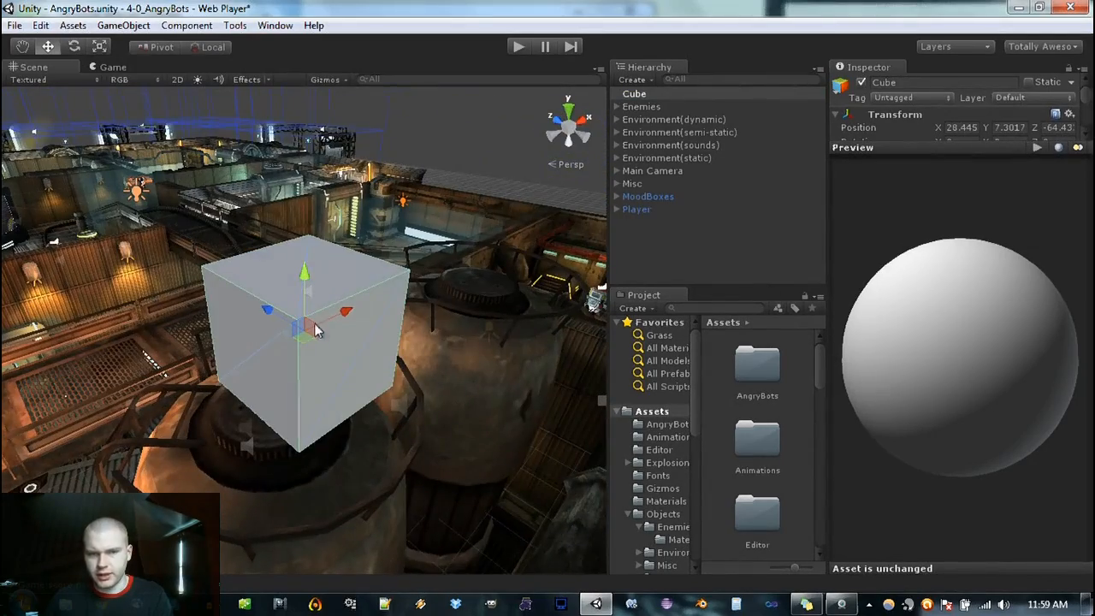
{"action": "scroll", "coordinate": [475, 362], "scroll_direction": "down", "scroll_amount": 4}
{"action": "left_click_drag", "start_coordinate": [457, 391], "coordinate": [504, 370], "text": "alt"}
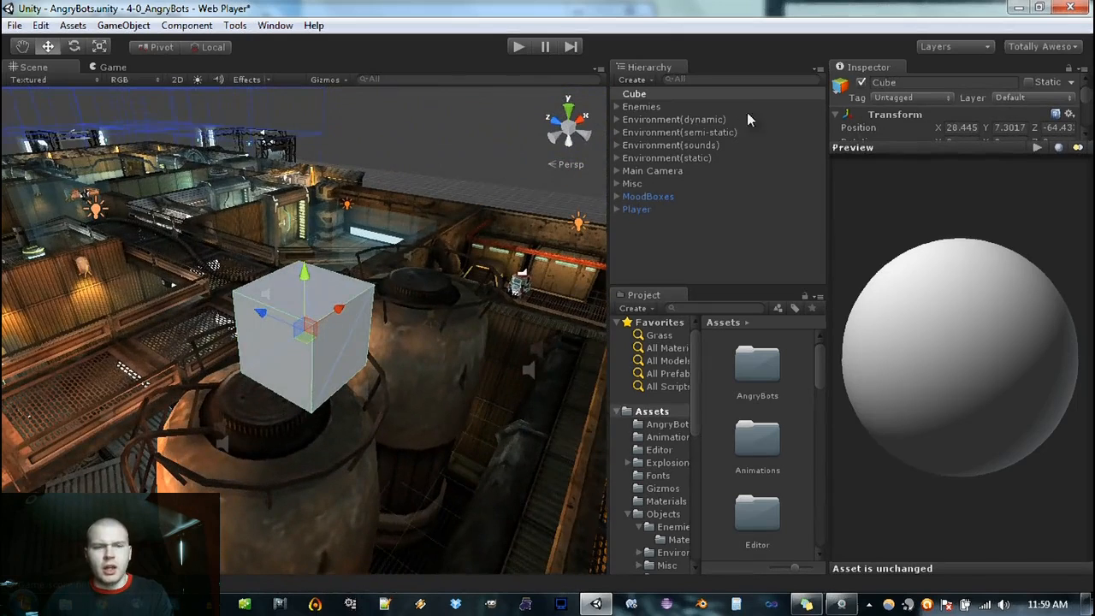
{"action": "left_click", "coordinate": [648, 97]}
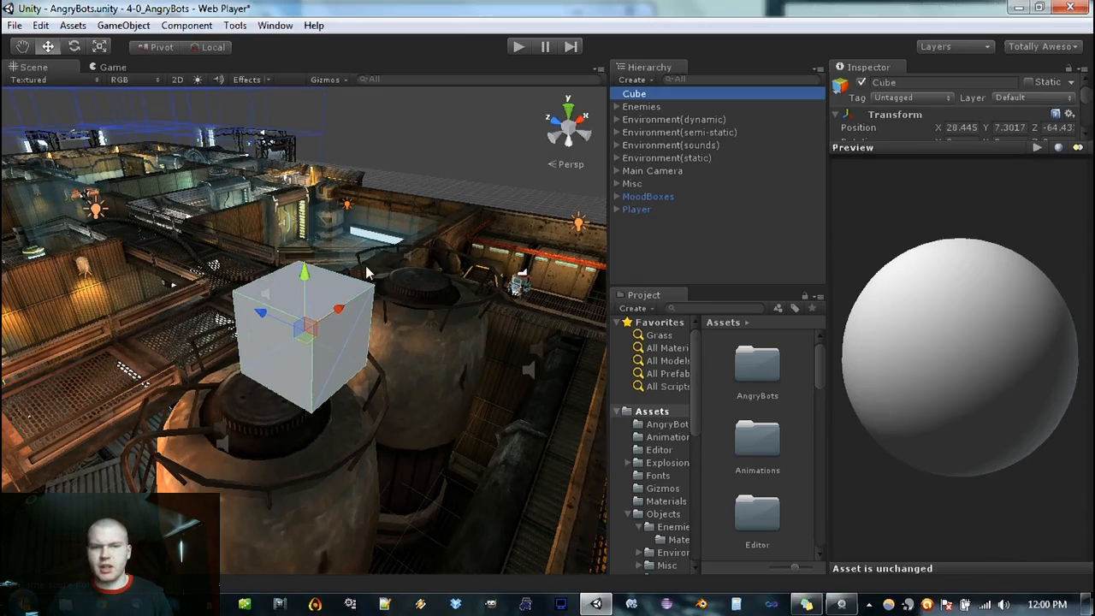
Step: Create a second cube and place it beside the first one, at an X position of about 30
{"action": "scroll", "coordinate": [404, 289], "scroll_direction": "down", "scroll_amount": 5}
{"action": "scroll", "coordinate": [420, 321], "scroll_direction": "up", "scroll_amount": 12}
{"action": "scroll", "coordinate": [400, 348], "scroll_direction": "down", "scroll_amount": 7}
{"action": "scroll", "coordinate": [396, 358], "scroll_direction": "down", "scroll_amount": 3}
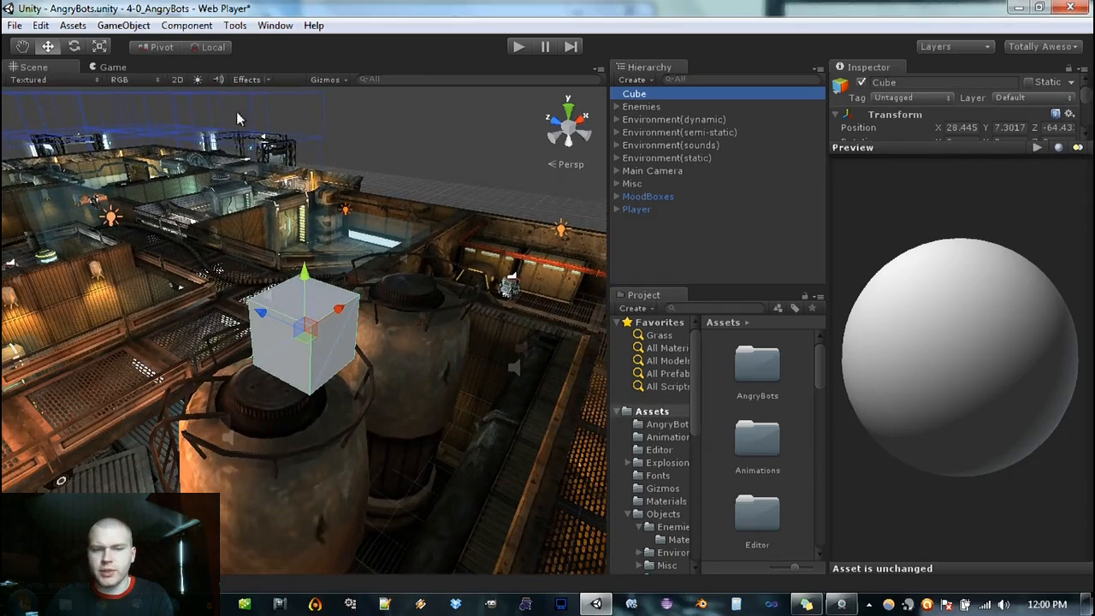
{"action": "left_click", "coordinate": [130, 26]}
{"action": "mouse_move", "coordinate": [228, 63]}
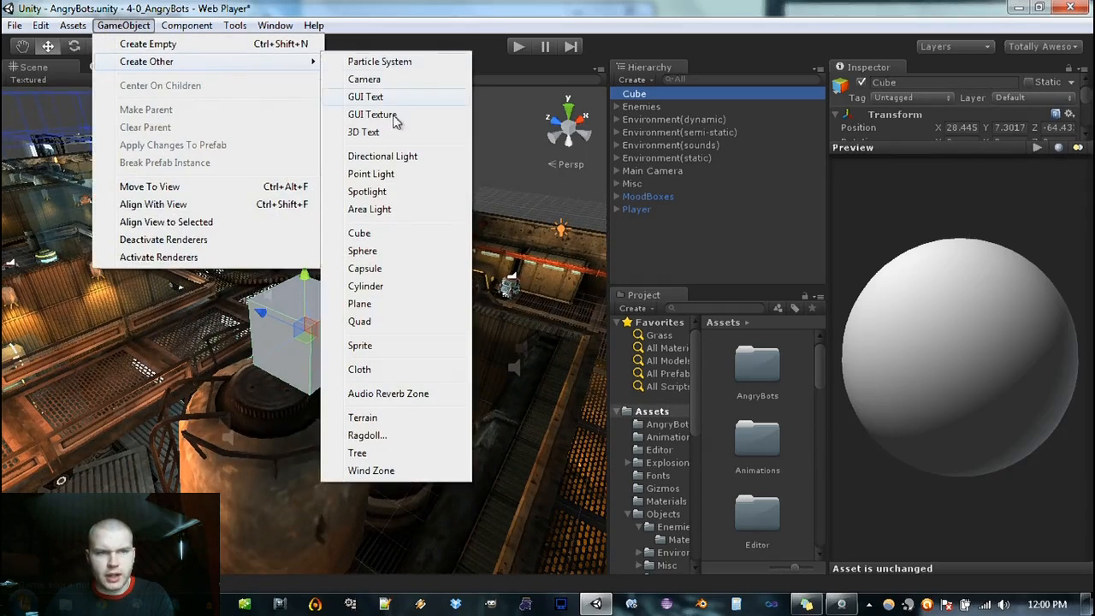
{"action": "left_click", "coordinate": [359, 238]}
{"action": "scroll", "coordinate": [397, 403], "scroll_direction": "down", "scroll_amount": 4}
{"action": "left_click_drag", "start_coordinate": [397, 403], "coordinate": [316, 321], "text": "alt"}
{"action": "left_click_drag", "start_coordinate": [378, 342], "coordinate": [538, 468]}
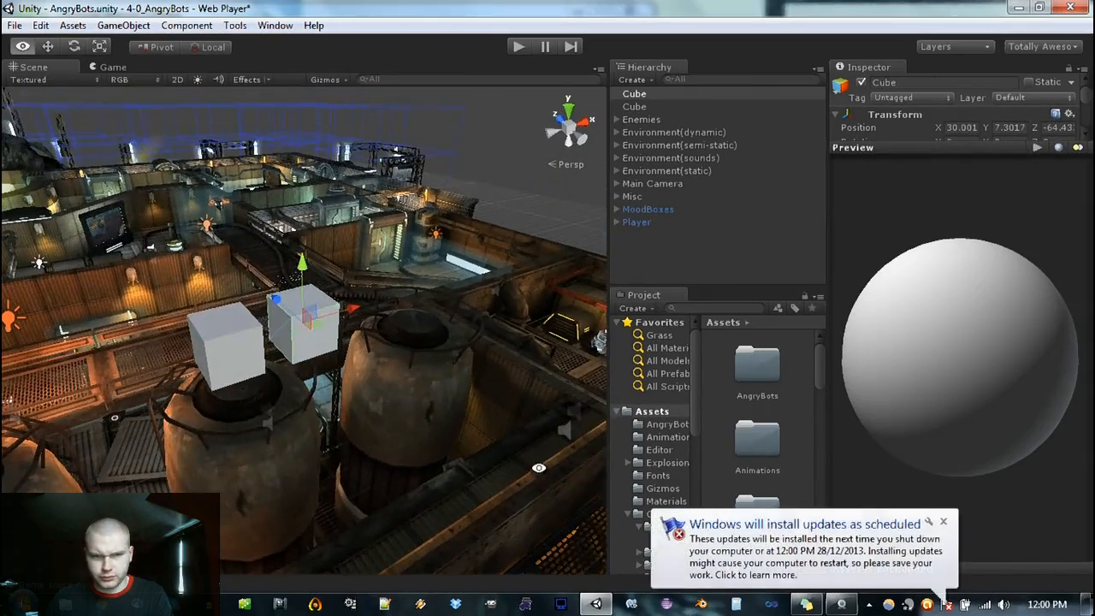
{"action": "left_click", "coordinate": [942, 522]}
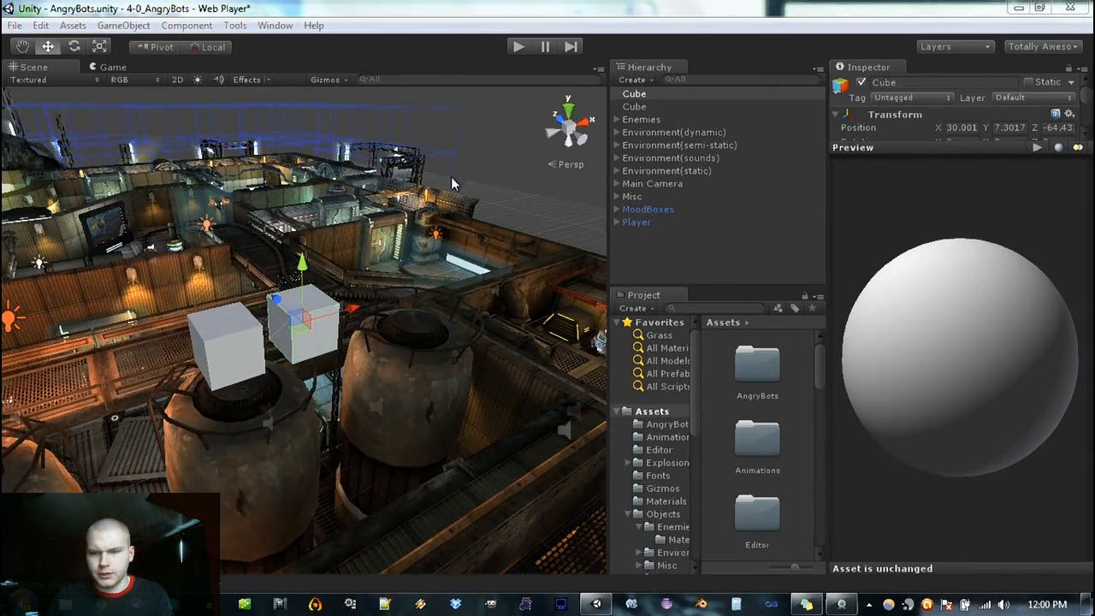
Step: Make the first cube a child of the second cube in the Hierarchy and expand the parent
{"action": "left_click", "coordinate": [634, 106]}
{"action": "left_click_drag", "start_coordinate": [631, 109], "coordinate": [635, 94]}
{"action": "left_click", "coordinate": [617, 94]}
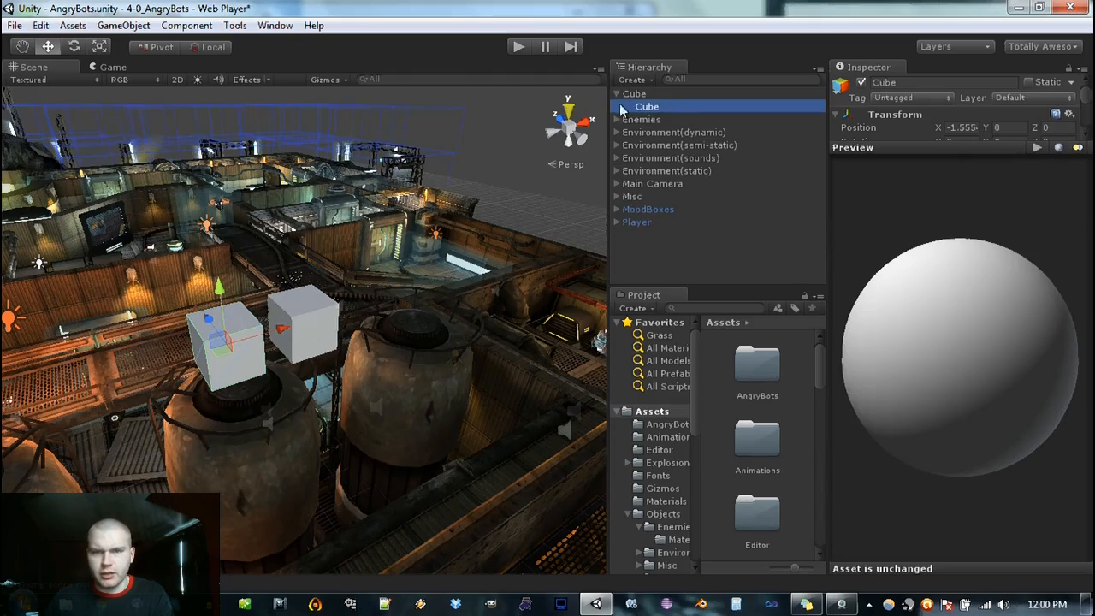
{"action": "left_click_drag", "start_coordinate": [445, 377], "coordinate": [243, 388], "text": "alt"}
{"action": "left_click_drag", "start_coordinate": [330, 306], "coordinate": [423, 291], "text": "alt"}
Step: Raise the child cube alone by about 0.39 units, and raise the parent cube to a Y position of about 8.03
{"action": "left_click", "coordinate": [658, 109]}
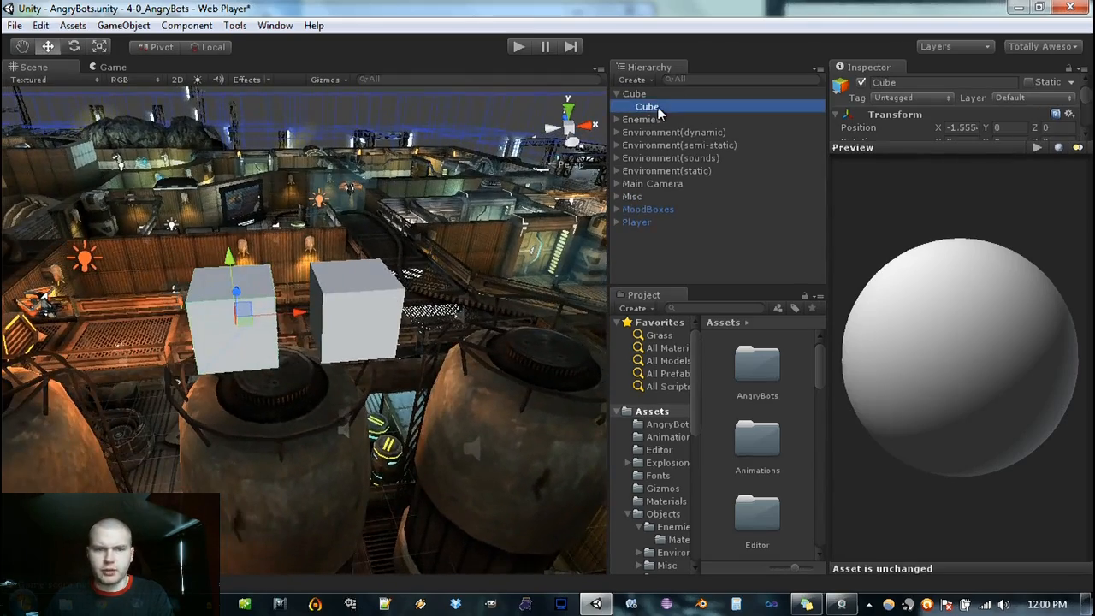
{"action": "left_click_drag", "start_coordinate": [233, 263], "coordinate": [282, 265]}
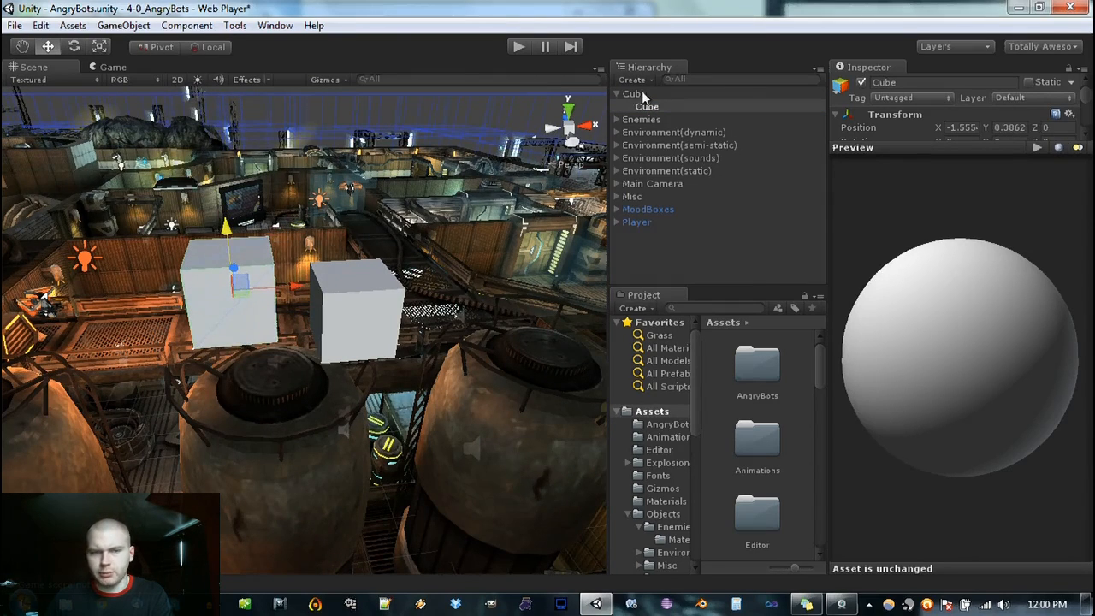
{"action": "left_click", "coordinate": [643, 97]}
{"action": "left_click_drag", "start_coordinate": [346, 278], "coordinate": [386, 213]}
{"action": "scroll", "coordinate": [380, 235], "scroll_direction": "down", "scroll_amount": 2}
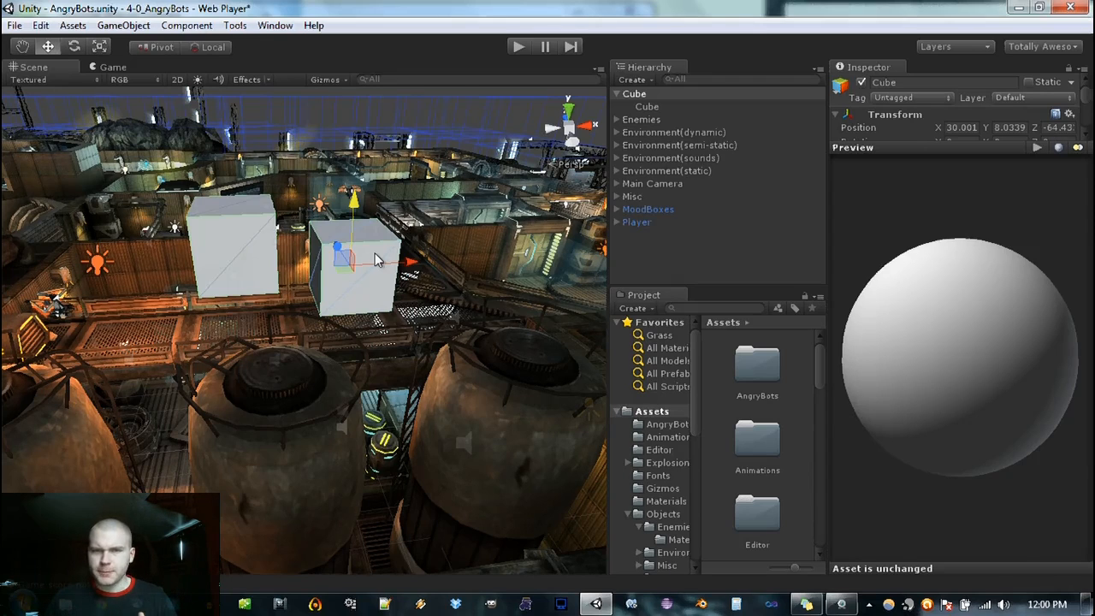
Step: Delete the parent cube together with its child
{"action": "left_click", "coordinate": [635, 94]}
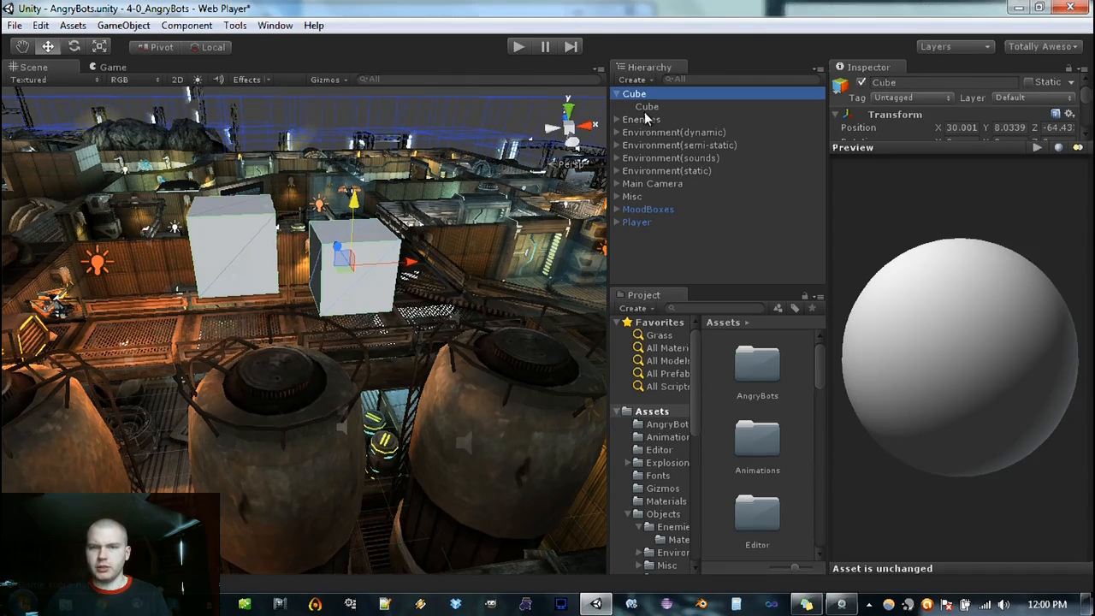
{"action": "key", "text": "Delete"}
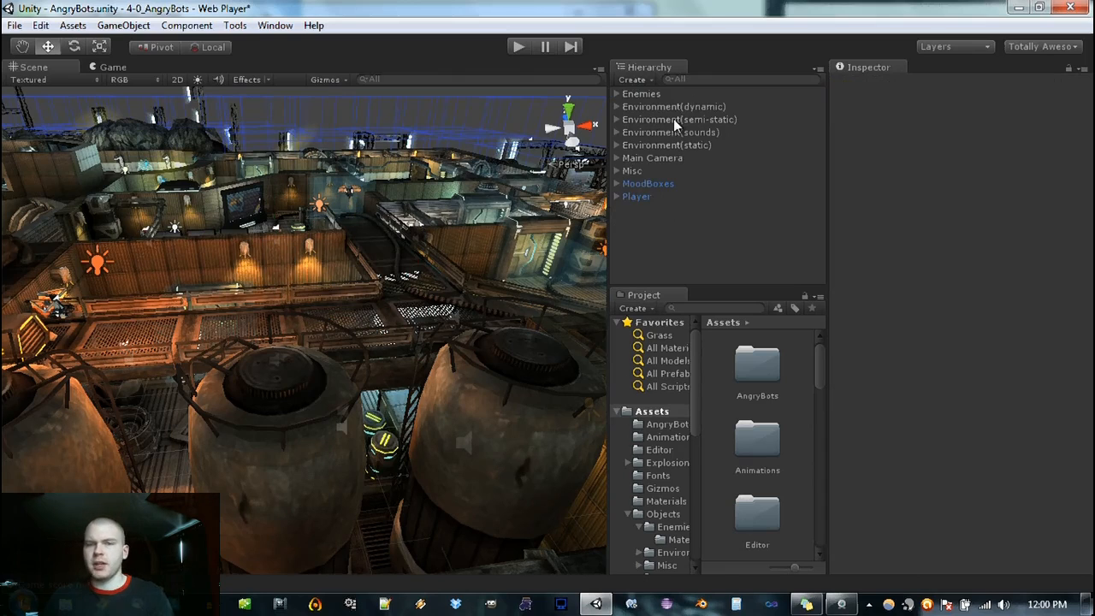
Step: Expand the Environment(static) group, and select it and the Environment(sounds) group in turn to highlight their contents in the scene
{"action": "left_click", "coordinate": [617, 145]}
{"action": "left_click", "coordinate": [656, 147]}
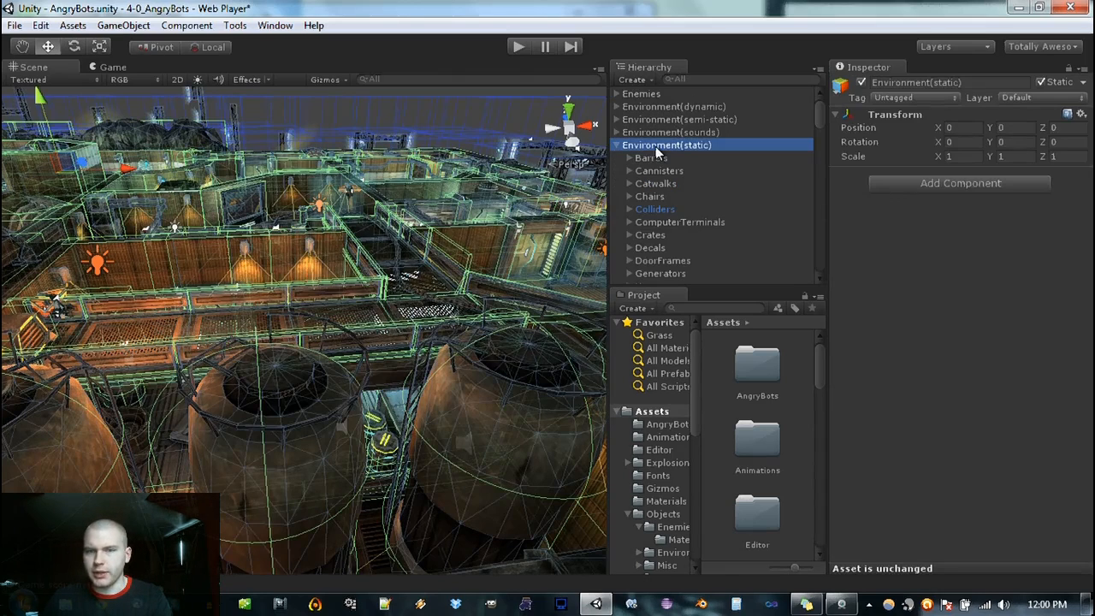
{"action": "left_click", "coordinate": [646, 132]}
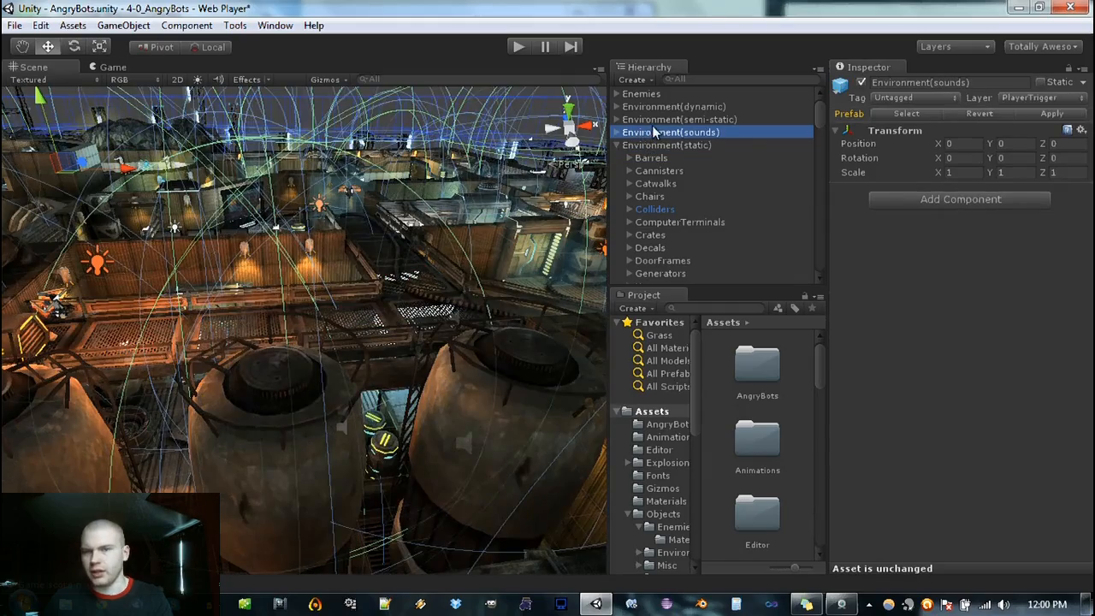
Step: Select and frame the Environment(semi-static) group, and examine its highlighted objects from afar and up close
{"action": "left_click", "coordinate": [656, 121]}
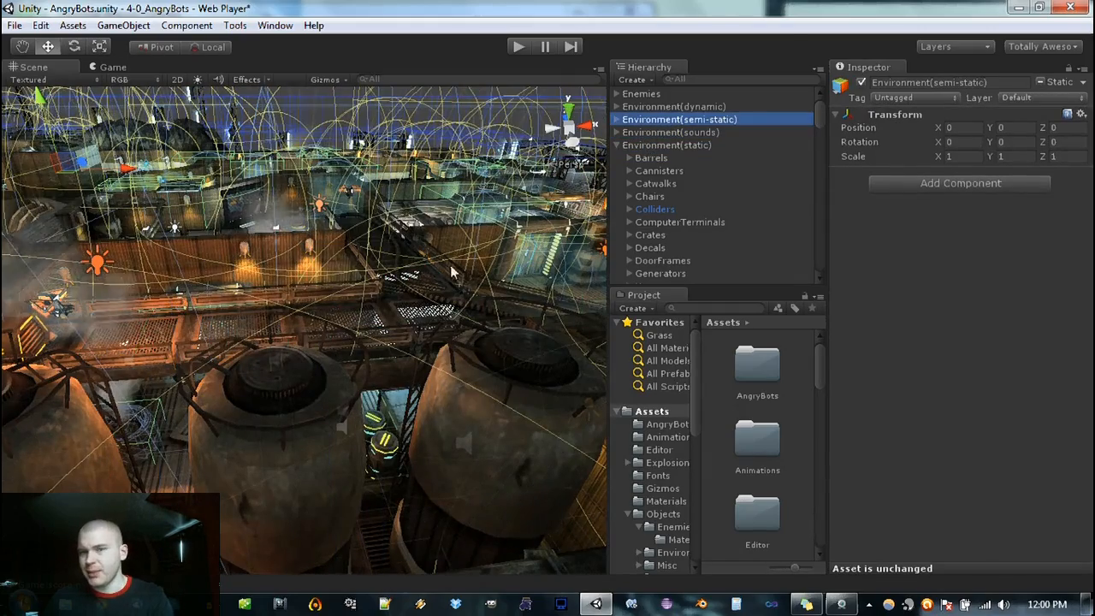
{"action": "key", "text": "f"}
{"action": "scroll", "coordinate": [410, 342], "scroll_direction": "up", "scroll_amount": 4}
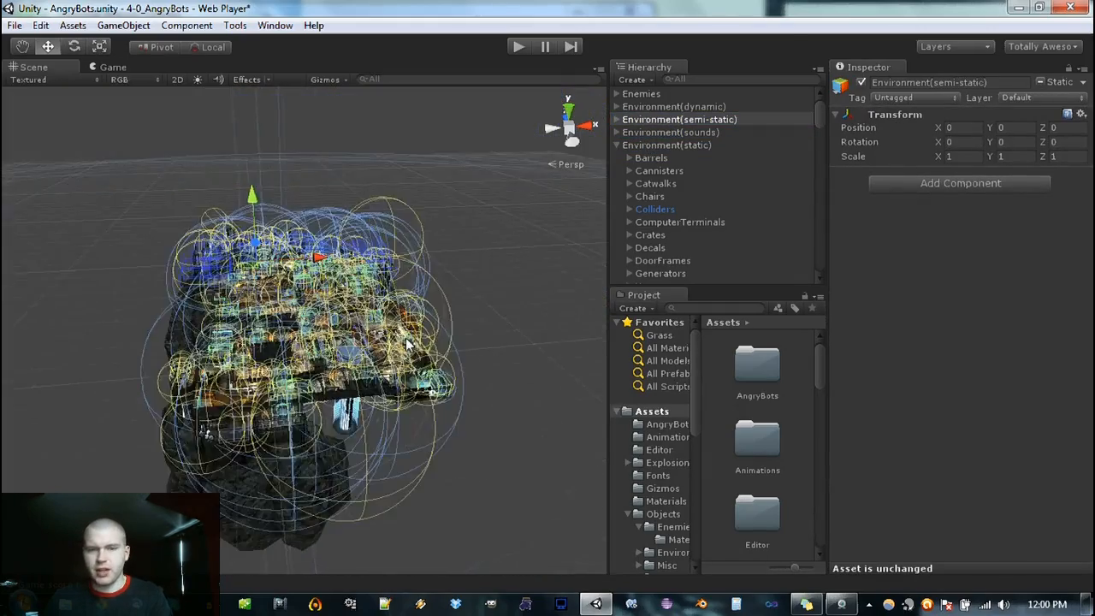
{"action": "scroll", "coordinate": [401, 343], "scroll_direction": "up", "scroll_amount": 10}
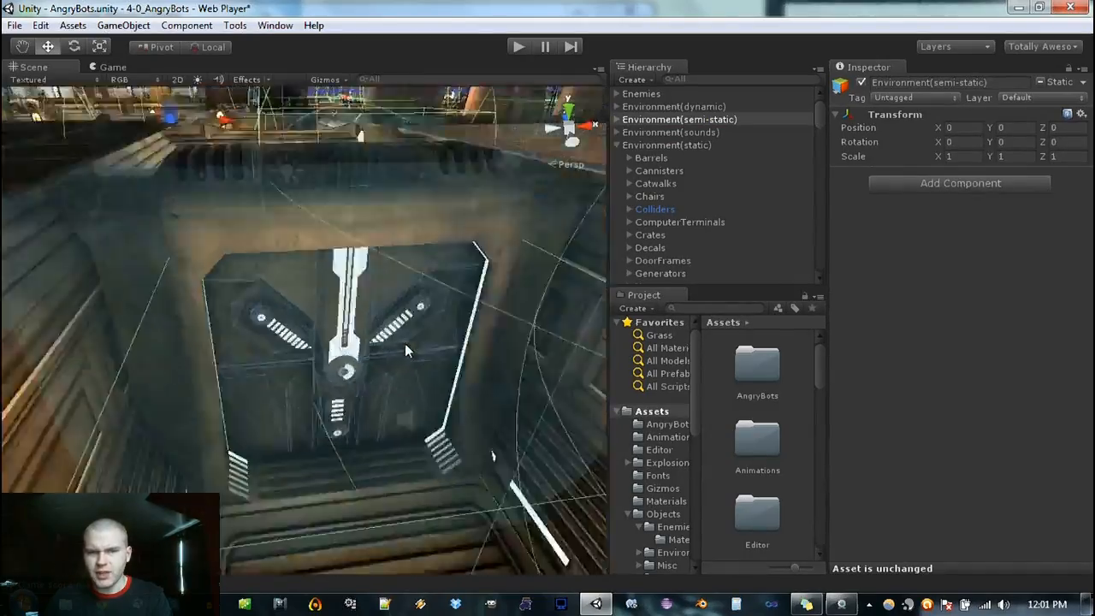
{"action": "scroll", "coordinate": [405, 343], "scroll_direction": "up", "scroll_amount": 1}
{"action": "left_click_drag", "start_coordinate": [390, 414], "coordinate": [430, 444], "text": "alt"}
{"action": "scroll", "coordinate": [372, 307], "scroll_direction": "down", "scroll_amount": 10}
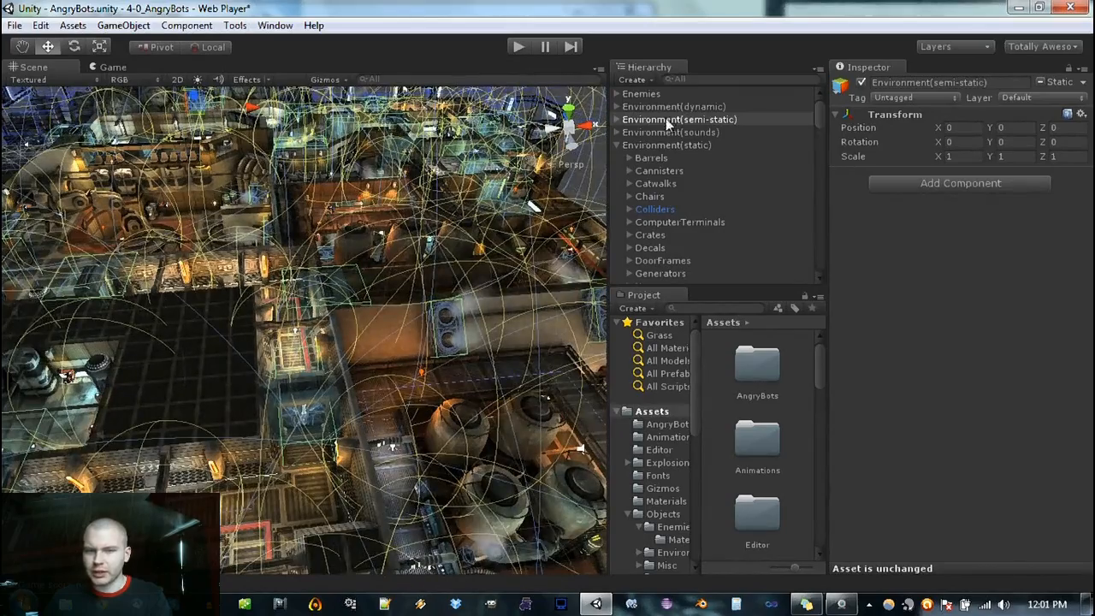
Step: Select the Environment(dynamic) group, check its child objects and their place in the scene, and collapse both it and Environment(static)
{"action": "left_click", "coordinate": [692, 107]}
{"action": "left_click_drag", "start_coordinate": [320, 302], "coordinate": [206, 370], "text": "alt"}
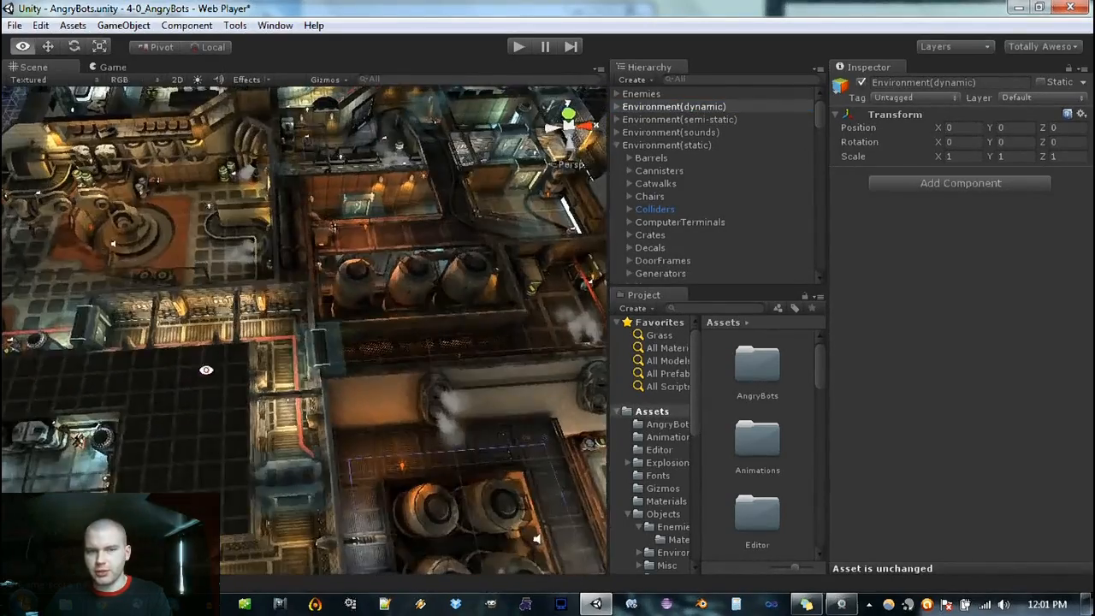
{"action": "left_click", "coordinate": [617, 106]}
{"action": "left_click", "coordinate": [631, 132]}
{"action": "left_click", "coordinate": [630, 132]}
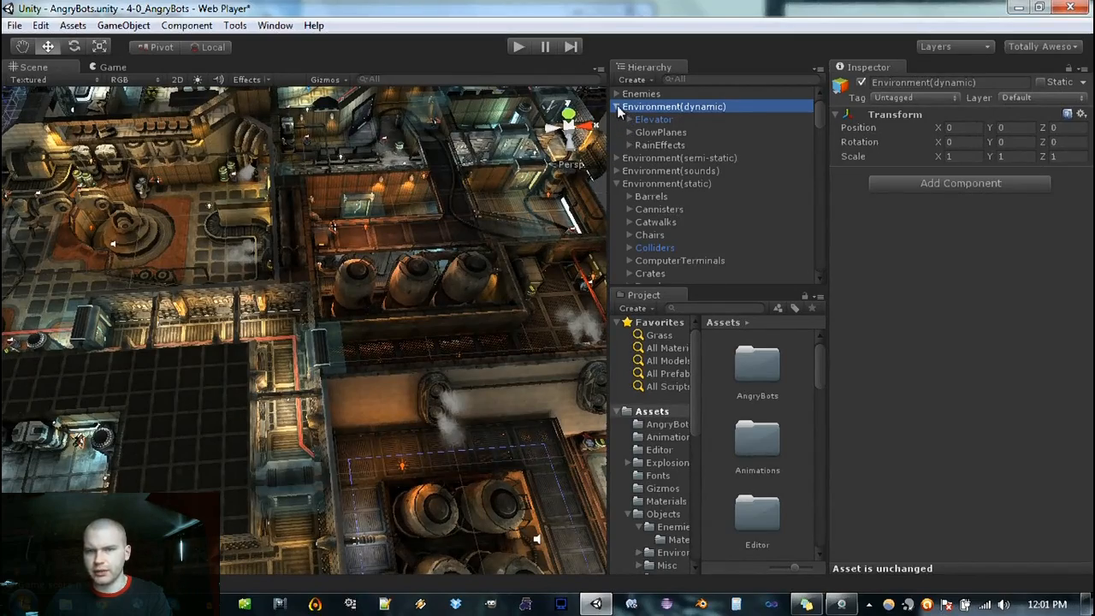
{"action": "left_click", "coordinate": [617, 106]}
{"action": "left_click_drag", "start_coordinate": [347, 297], "coordinate": [685, 108], "text": "alt"}
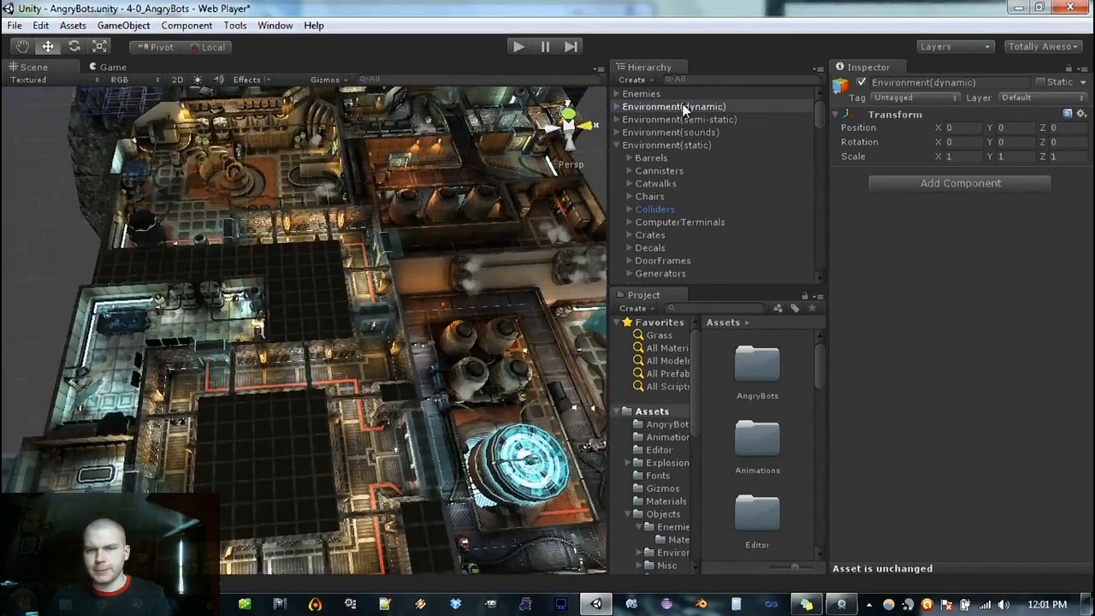
{"action": "left_click", "coordinate": [617, 144]}
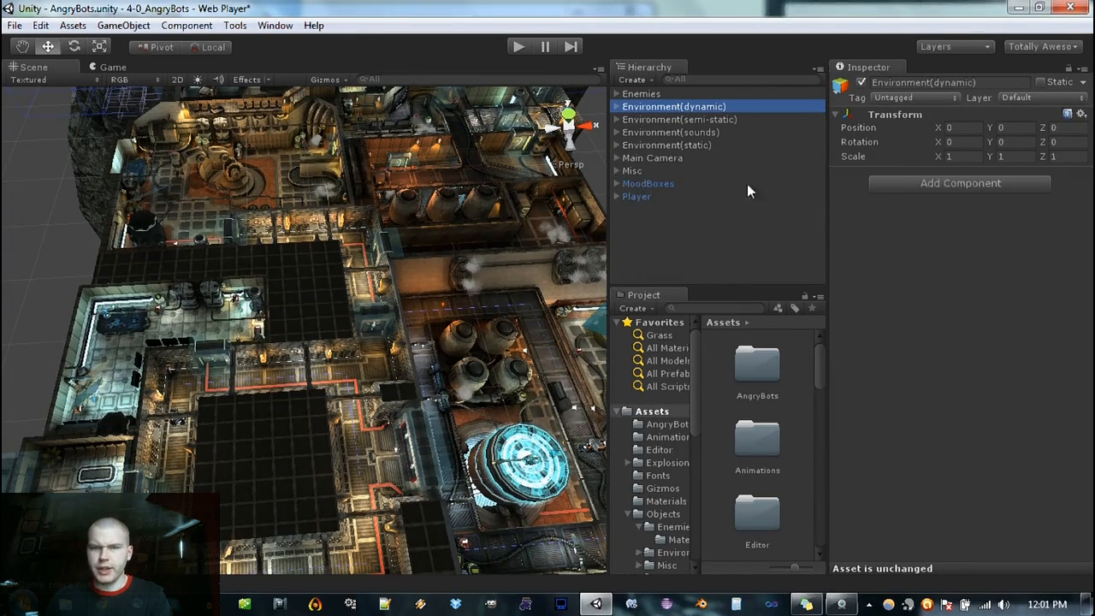
Step: Search the Hierarchy for "rain", inspect one of the Rain objects, browse the results, and clear the search
{"action": "left_click", "coordinate": [693, 78]}
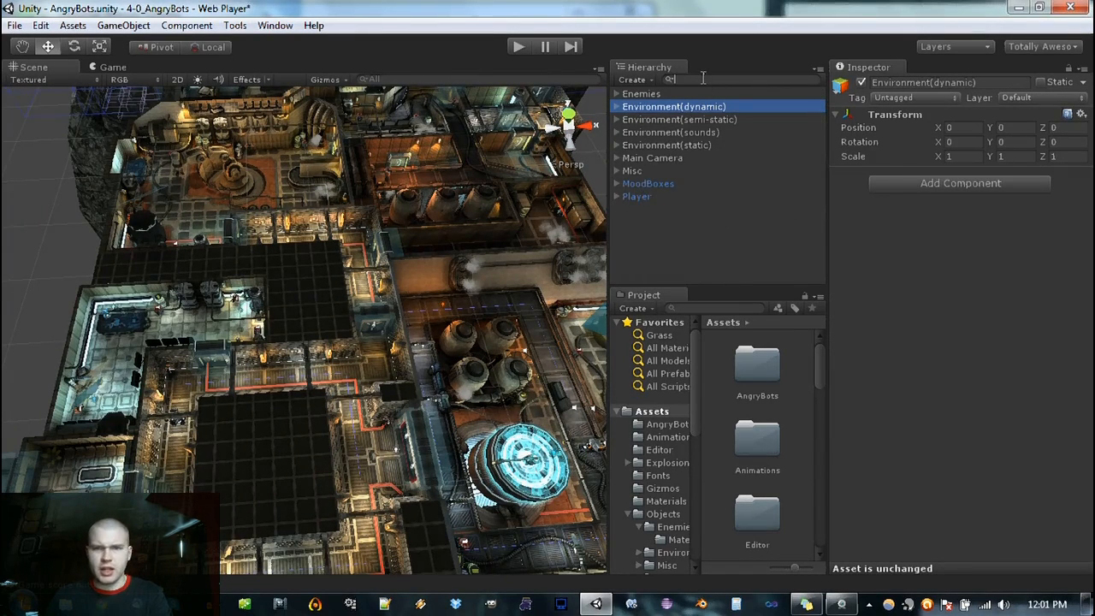
{"action": "type", "text": "rain"}
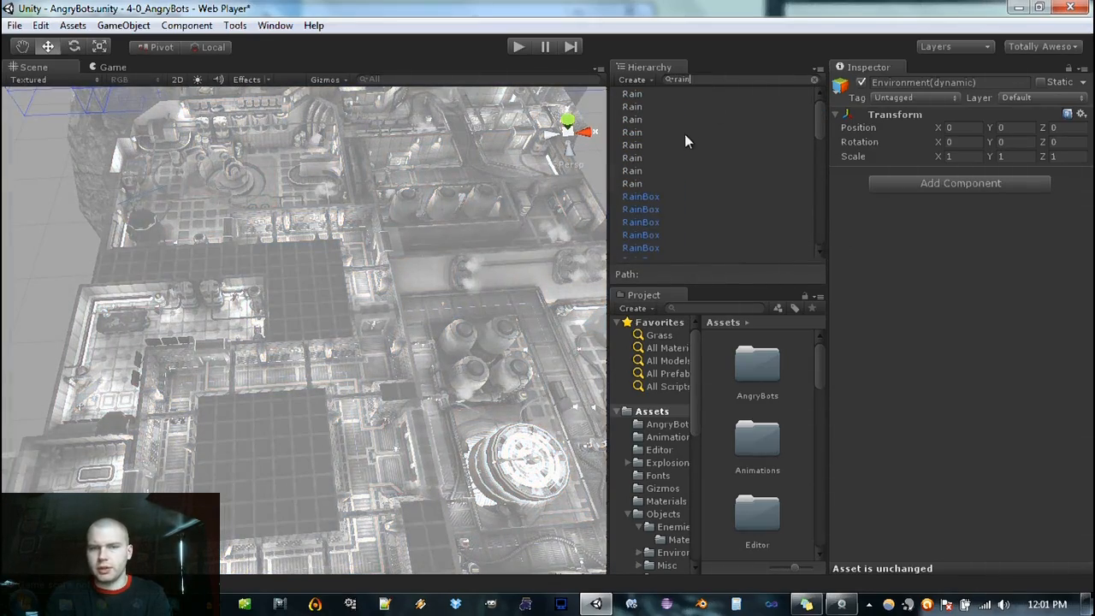
{"action": "left_click", "coordinate": [634, 133]}
{"action": "scroll", "coordinate": [684, 147], "scroll_direction": "down", "scroll_amount": 2}
{"action": "scroll", "coordinate": [684, 142], "scroll_direction": "down", "scroll_amount": 3}
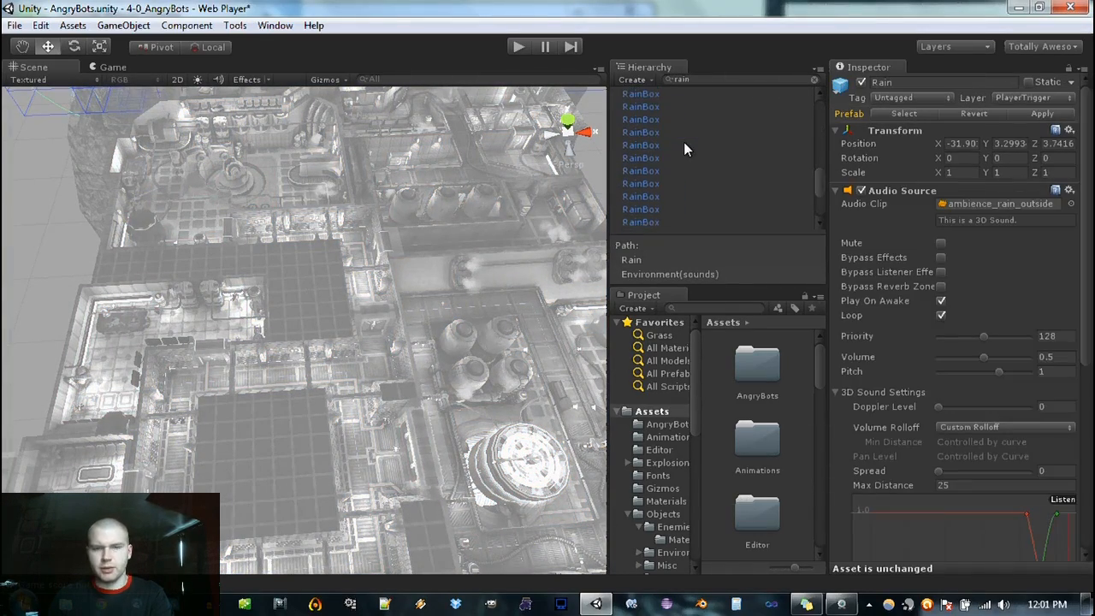
{"action": "scroll", "coordinate": [685, 172], "scroll_direction": "up", "scroll_amount": 5}
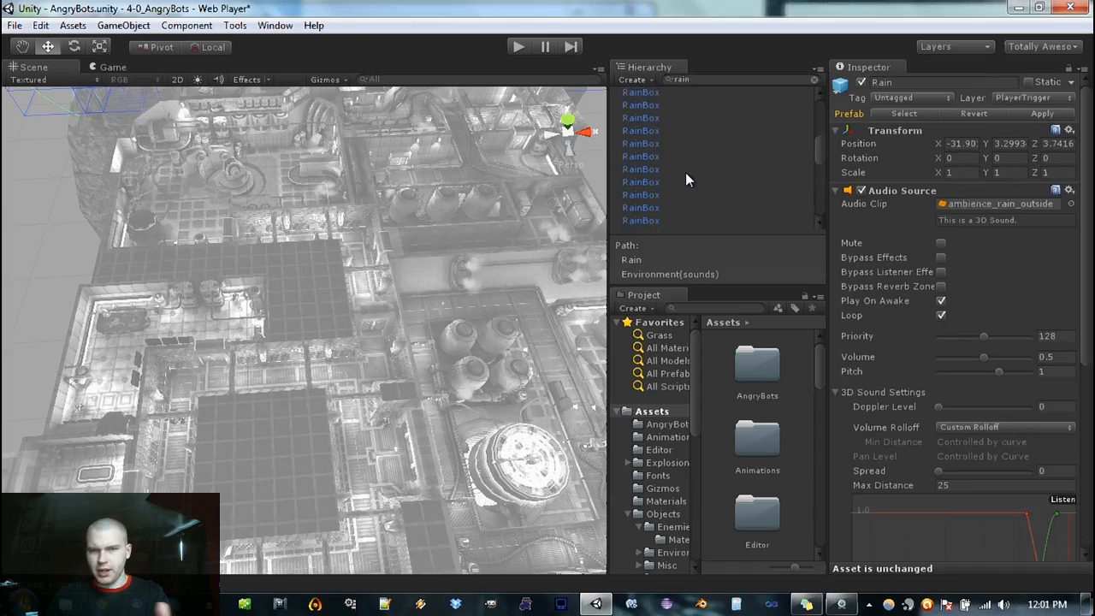
{"action": "left_click", "coordinate": [813, 79]}
Step: Filter the Hierarchy search by Type, search for "light", browse the results, and clear the search text
{"action": "left_click", "coordinate": [670, 79]}
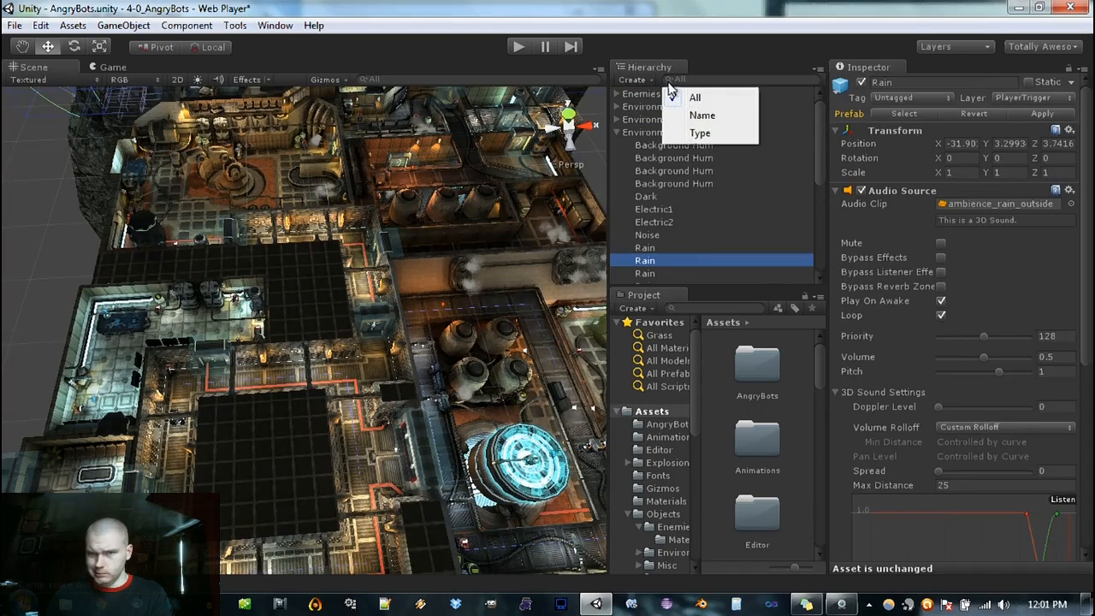
{"action": "left_click", "coordinate": [701, 130]}
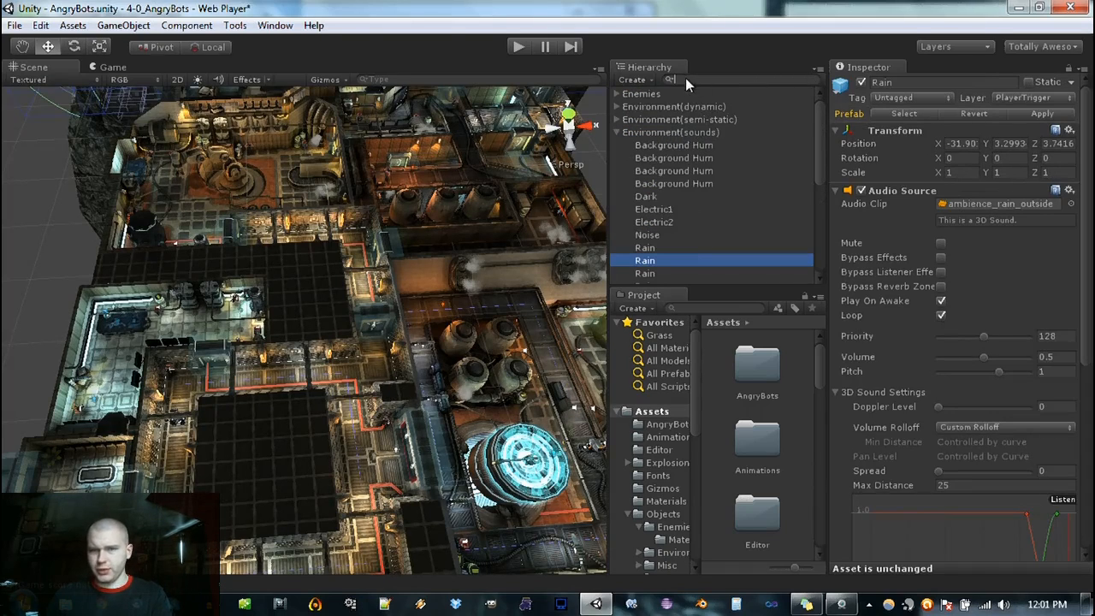
{"action": "type", "text": "light"}
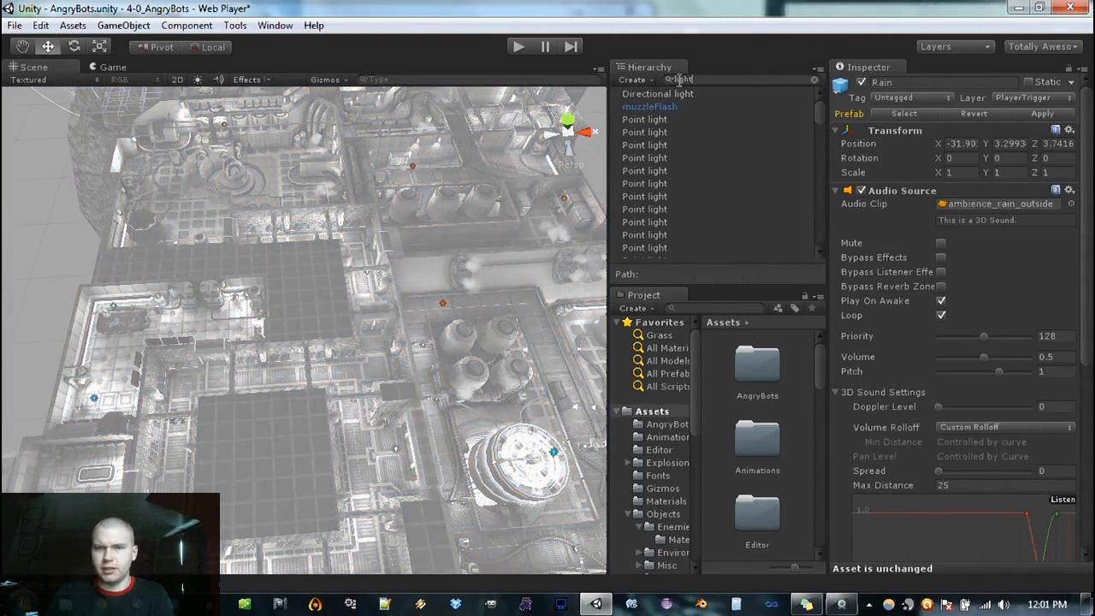
{"action": "scroll", "coordinate": [700, 101], "scroll_direction": "down", "scroll_amount": 10}
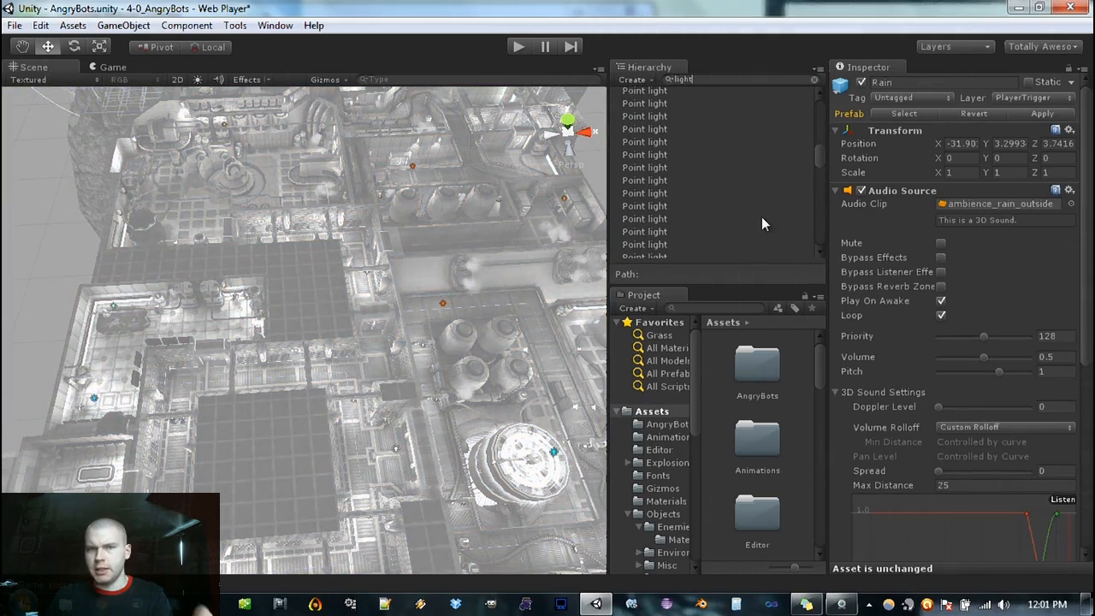
{"action": "left_click_drag", "start_coordinate": [822, 223], "coordinate": [818, 100]}
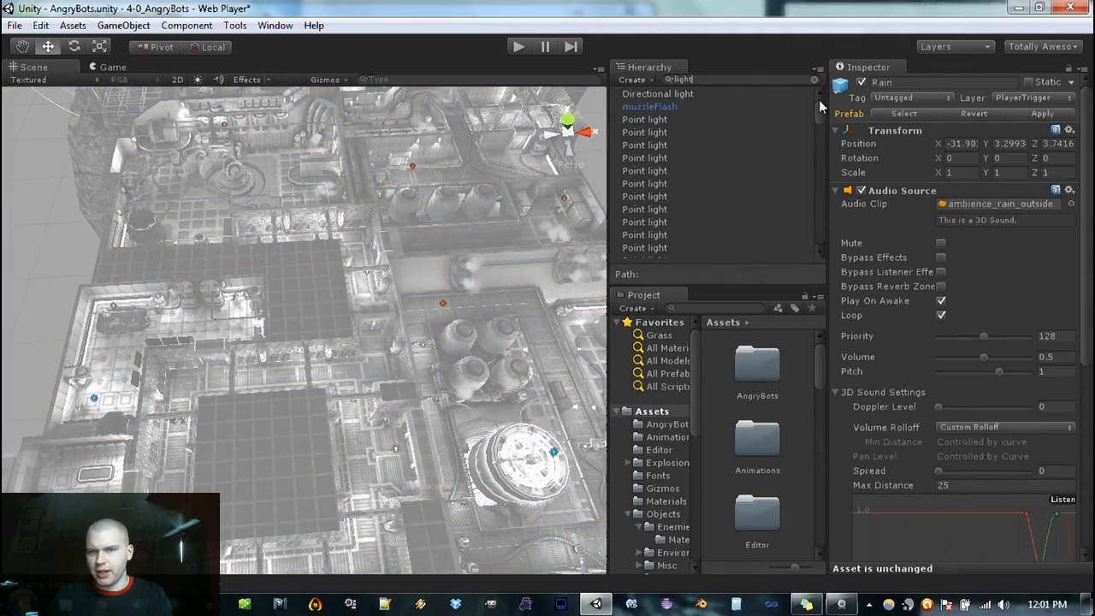
{"action": "left_click", "coordinate": [813, 80]}
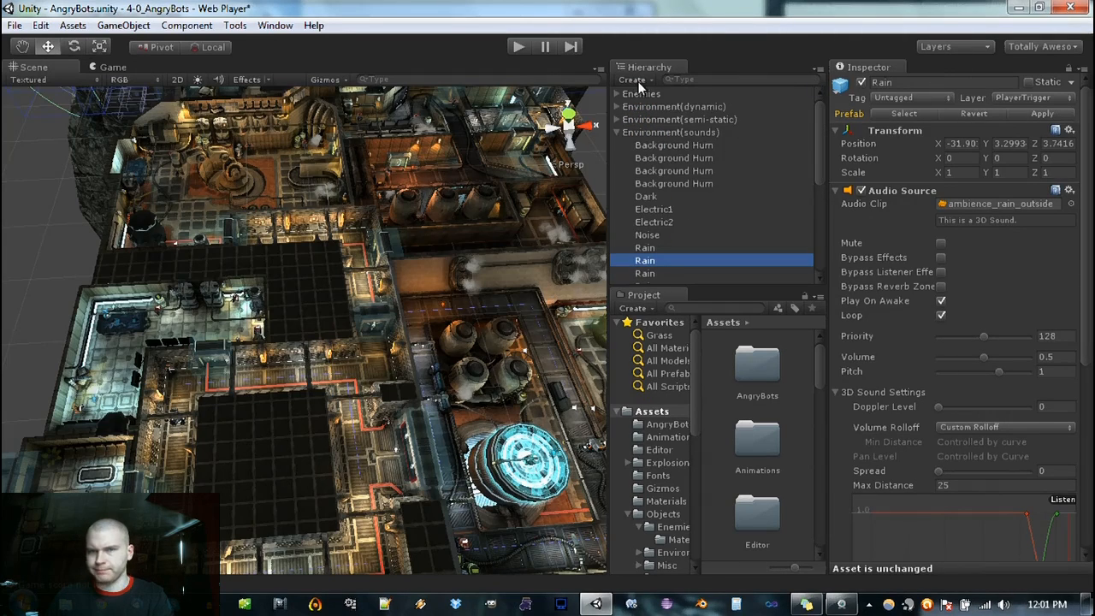
Step: Collapse the Environment(sounds) group, make the Project panel taller, and widen the Hierarchy and Project panels by narrowing the Scene view
{"action": "left_click", "coordinate": [616, 132]}
{"action": "left_click_drag", "start_coordinate": [721, 278], "coordinate": [720, 229]}
{"action": "left_click_drag", "start_coordinate": [609, 275], "coordinate": [374, 276]}
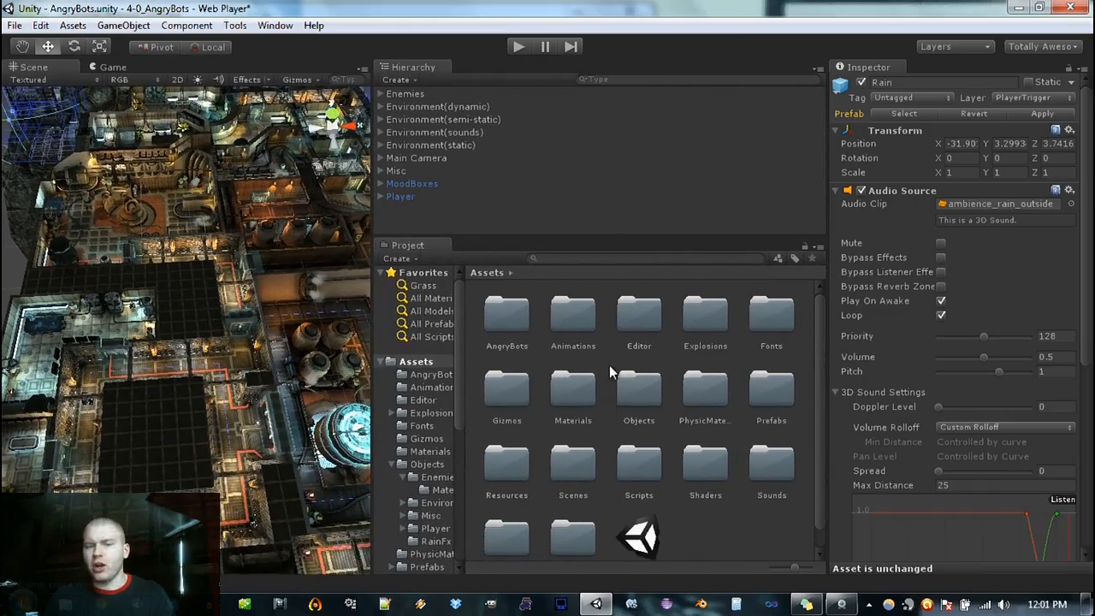
{"action": "scroll", "coordinate": [596, 402], "scroll_direction": "down", "scroll_amount": 1}
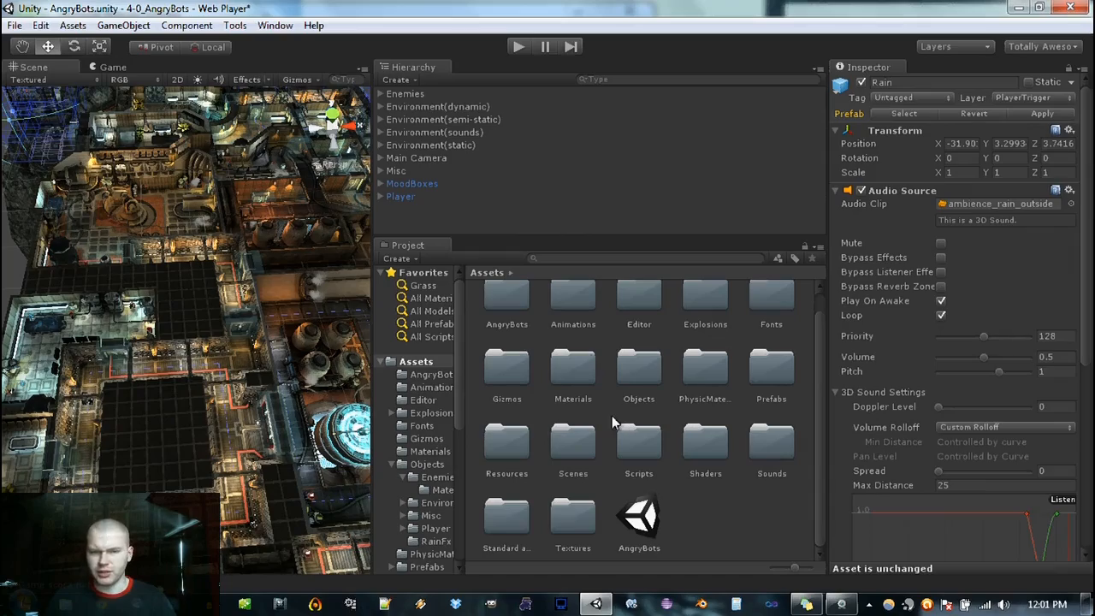
{"action": "right_click_drag", "start_coordinate": [292, 325], "coordinate": [219, 305]}
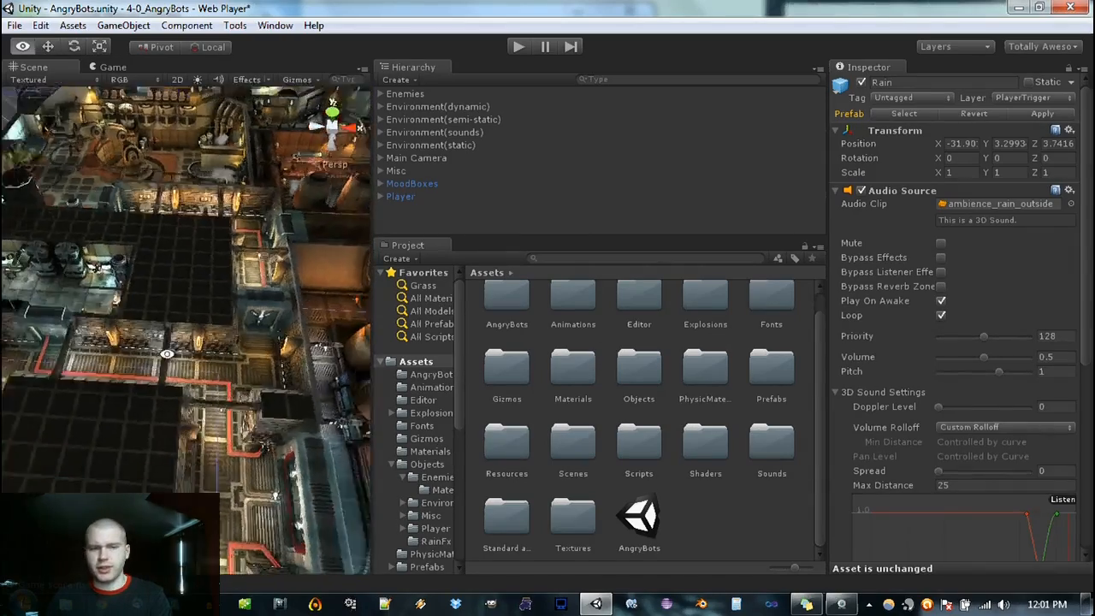
{"action": "right_click_drag", "start_coordinate": [167, 353], "coordinate": [129, 325]}
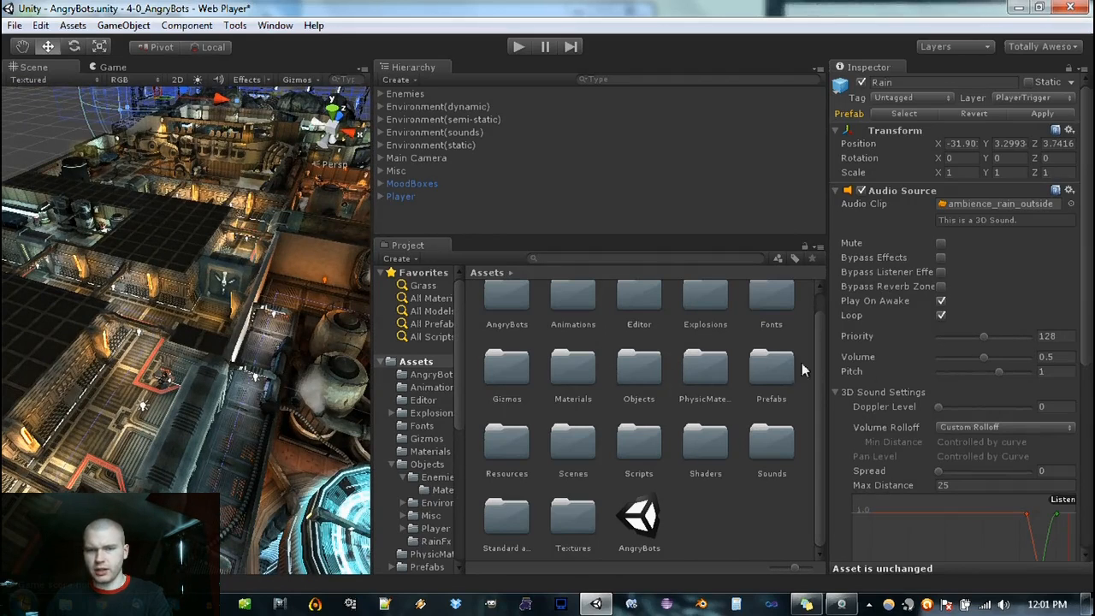
Step: Open the Furniture folder inside Objects and Environment in the project assets
{"action": "left_click", "coordinate": [634, 378]}
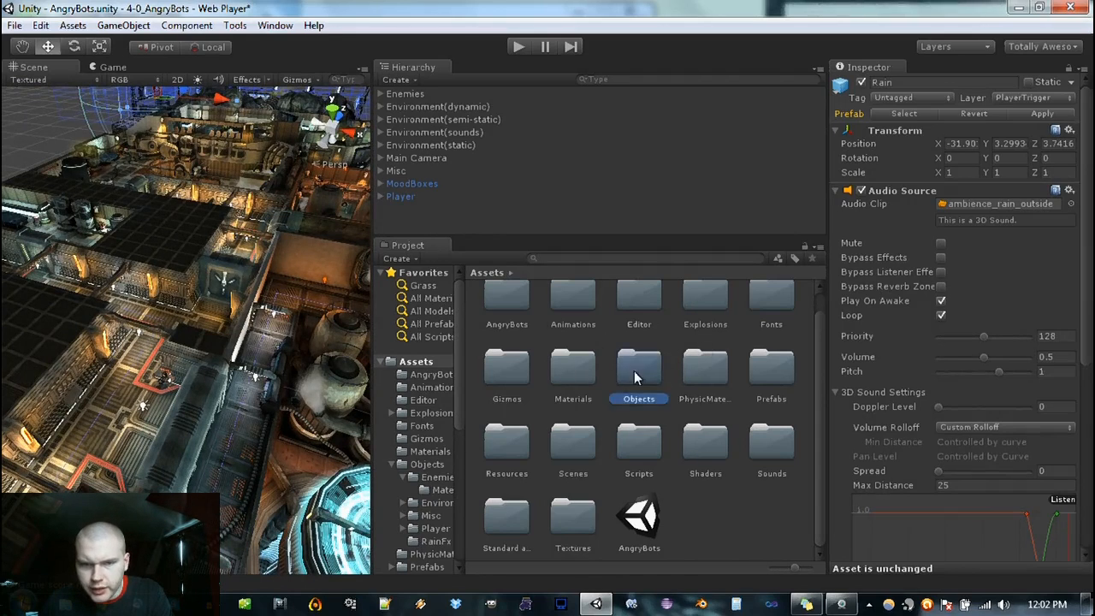
{"action": "double_click", "coordinate": [634, 377]}
{"action": "double_click", "coordinate": [564, 314]}
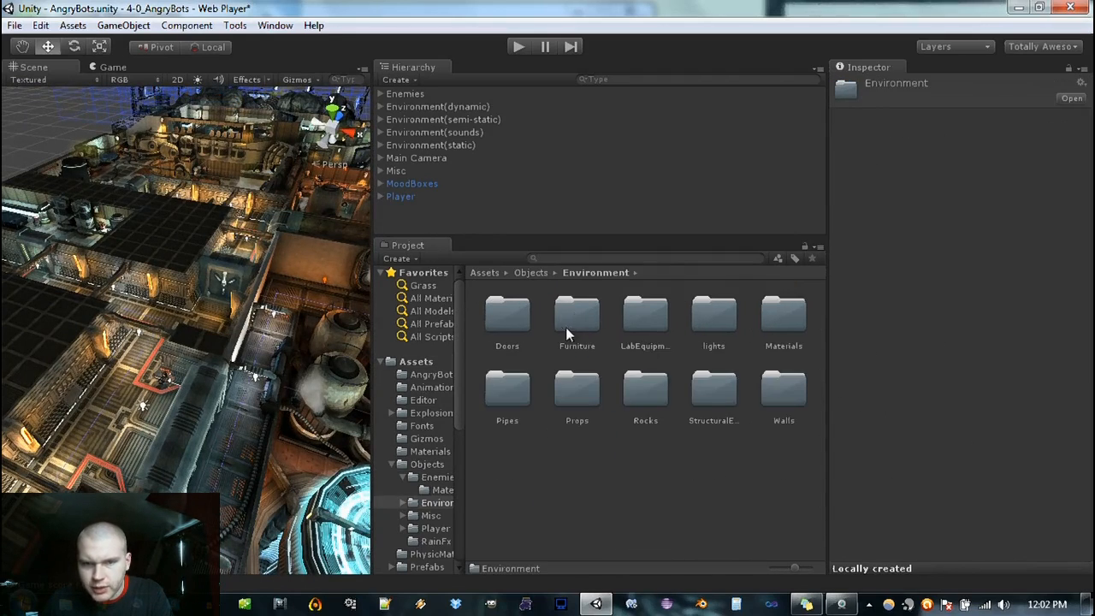
{"action": "double_click", "coordinate": [567, 332]}
Step: Place the corporateChair model on the floor of the scene, and frame it for a close view
{"action": "left_click", "coordinate": [558, 316]}
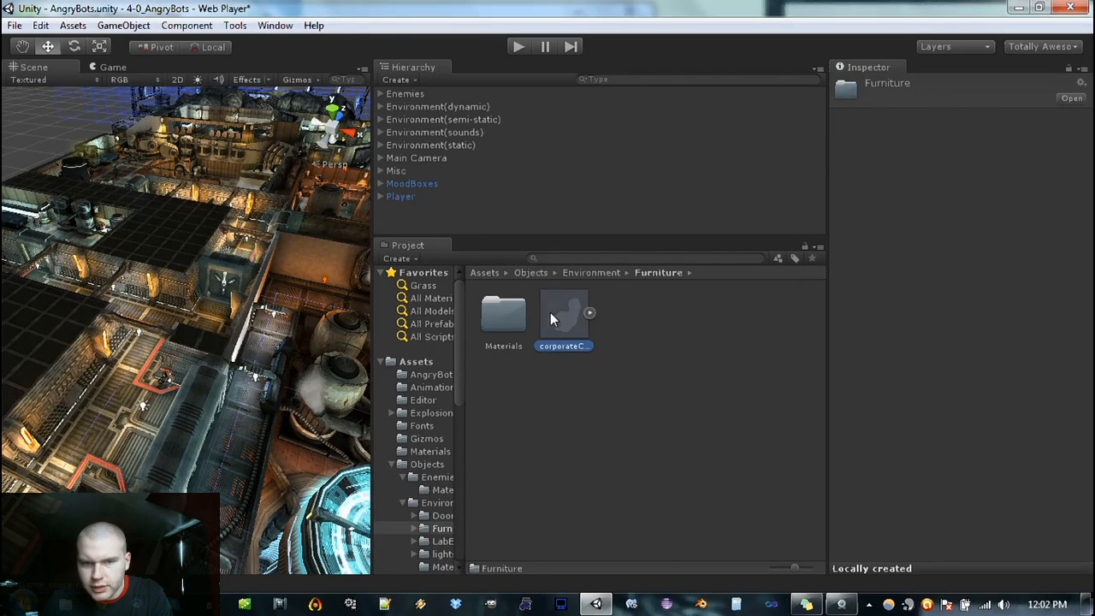
{"action": "left_click_drag", "start_coordinate": [875, 362], "coordinate": [489, 357]}
{"action": "left_click_drag", "start_coordinate": [555, 320], "coordinate": [208, 320]}
{"action": "key", "text": "f"}
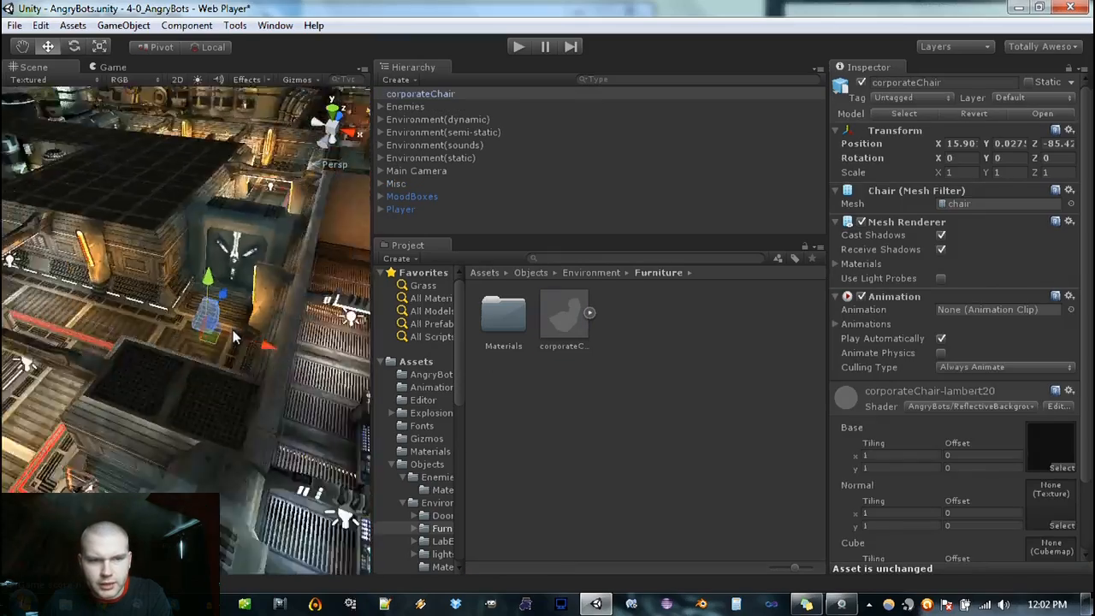
{"action": "left_click_drag", "start_coordinate": [276, 401], "coordinate": [655, 326], "text": "alt"}
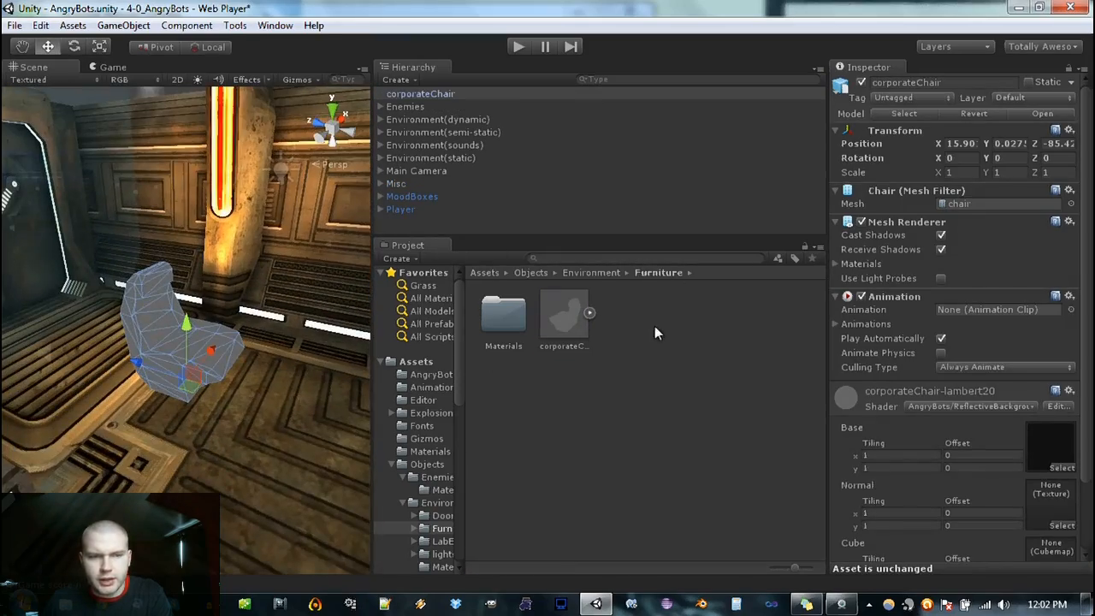
Step: Open the Furniture folder's Materials subfolder and apply its two materials to the corporate chair in turn
{"action": "double_click", "coordinate": [503, 317]}
{"action": "left_click_drag", "start_coordinate": [542, 350], "coordinate": [167, 361]}
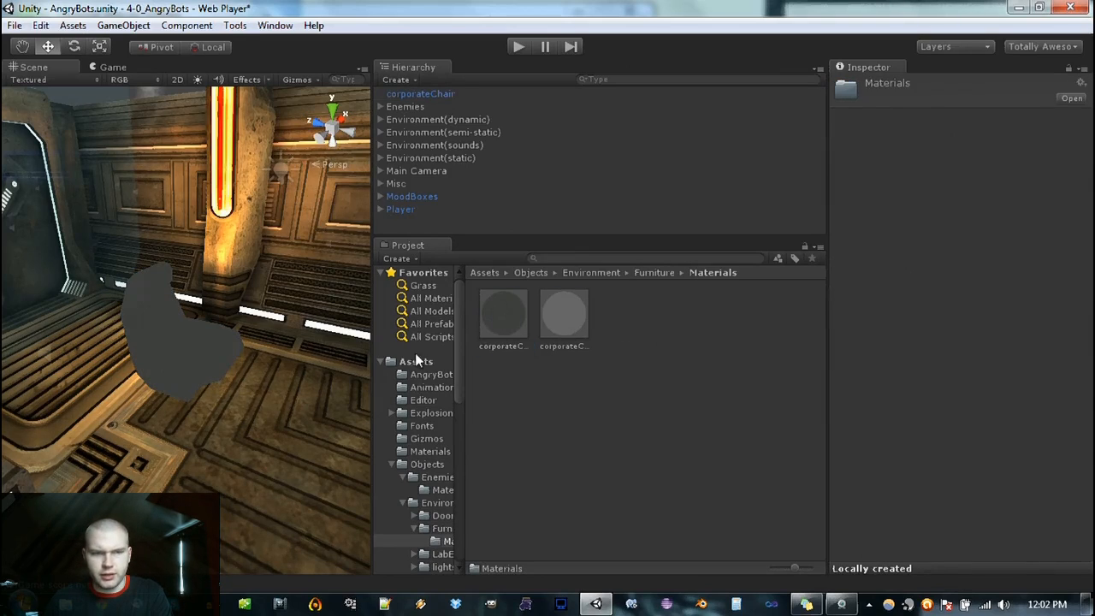
{"action": "left_click_drag", "start_coordinate": [557, 315], "coordinate": [187, 359]}
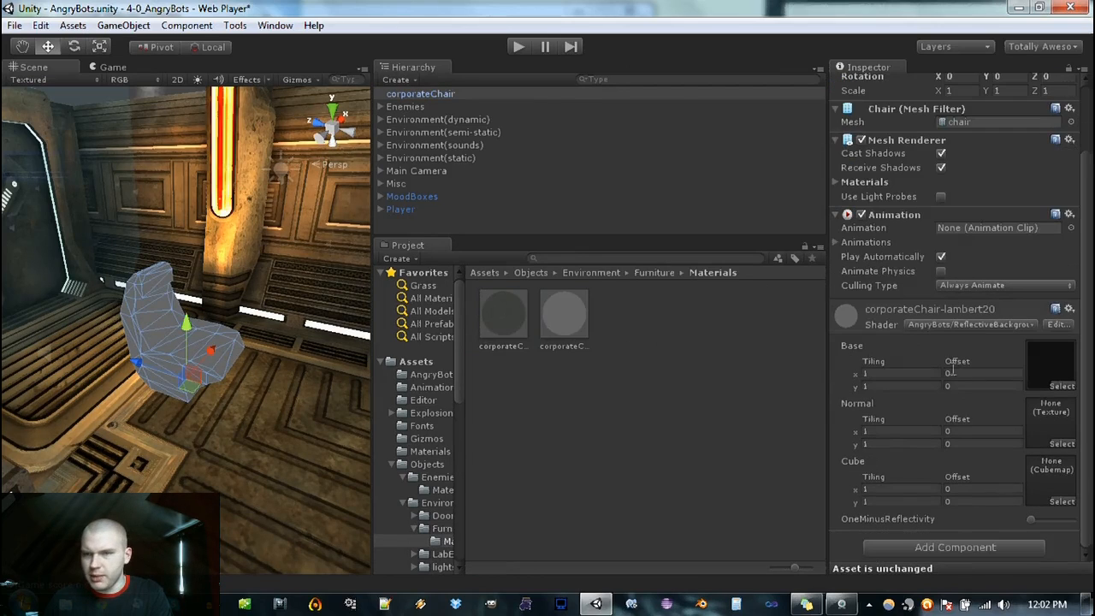
Step: Compare the two corporate chair materials in the Inspector, ending on corporateChair-lambert20
{"action": "left_click", "coordinate": [513, 313]}
{"action": "left_click", "coordinate": [564, 322]}
{"action": "left_click", "coordinate": [503, 321]}
{"action": "left_click", "coordinate": [547, 322]}
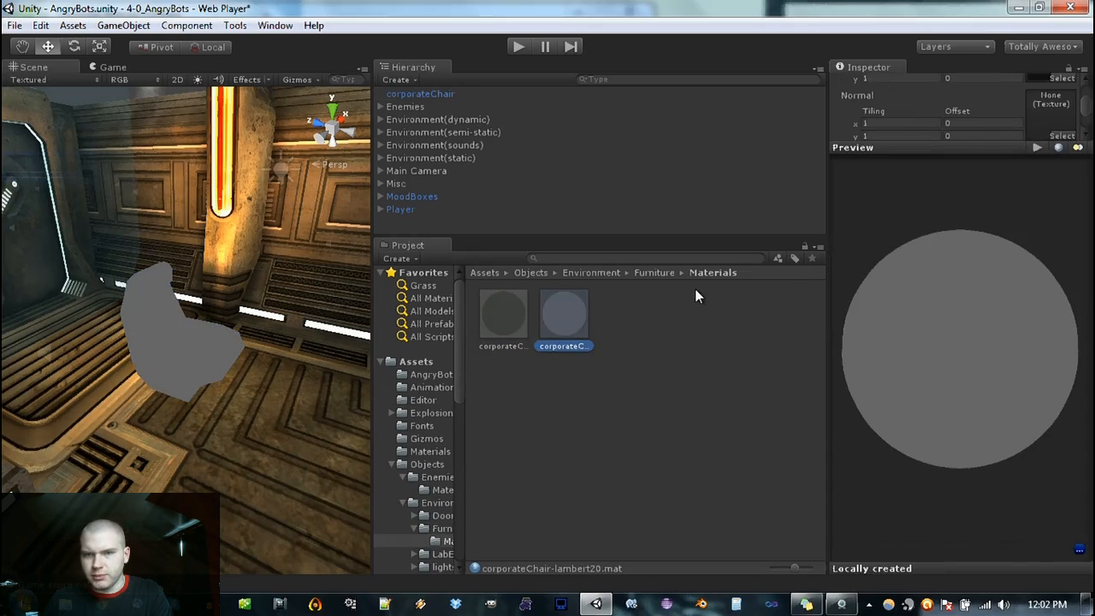
Step: Return through the parent folders to the top-level Assets folder, and delete the corporate chair from the scene
{"action": "left_click", "coordinate": [656, 273]}
{"action": "left_click_drag", "start_coordinate": [194, 362], "coordinate": [215, 322], "text": "alt"}
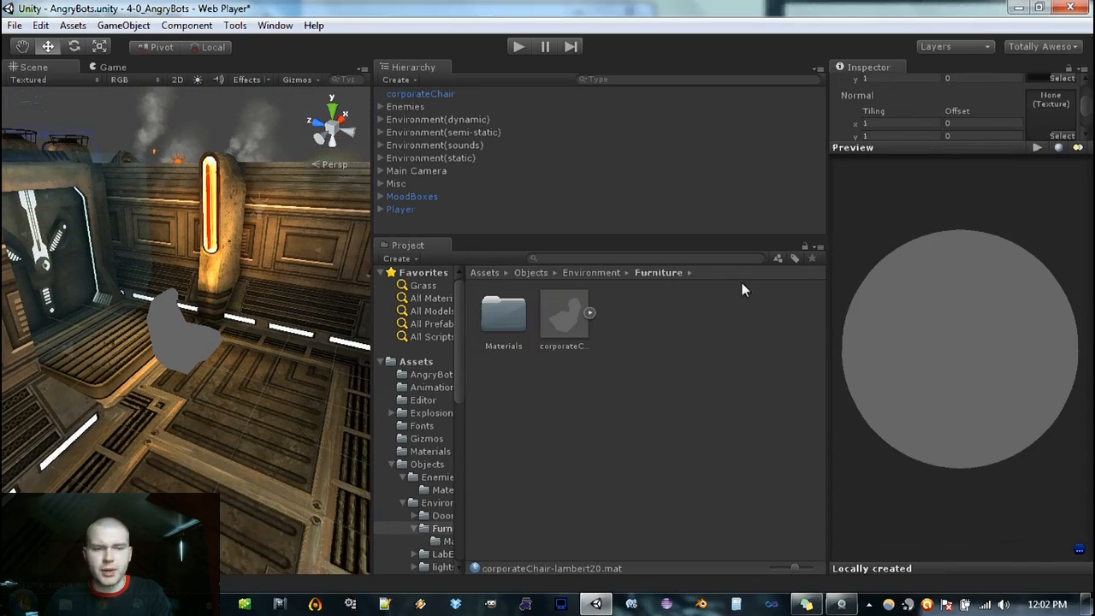
{"action": "left_click", "coordinate": [576, 273]}
{"action": "left_click", "coordinate": [528, 274]}
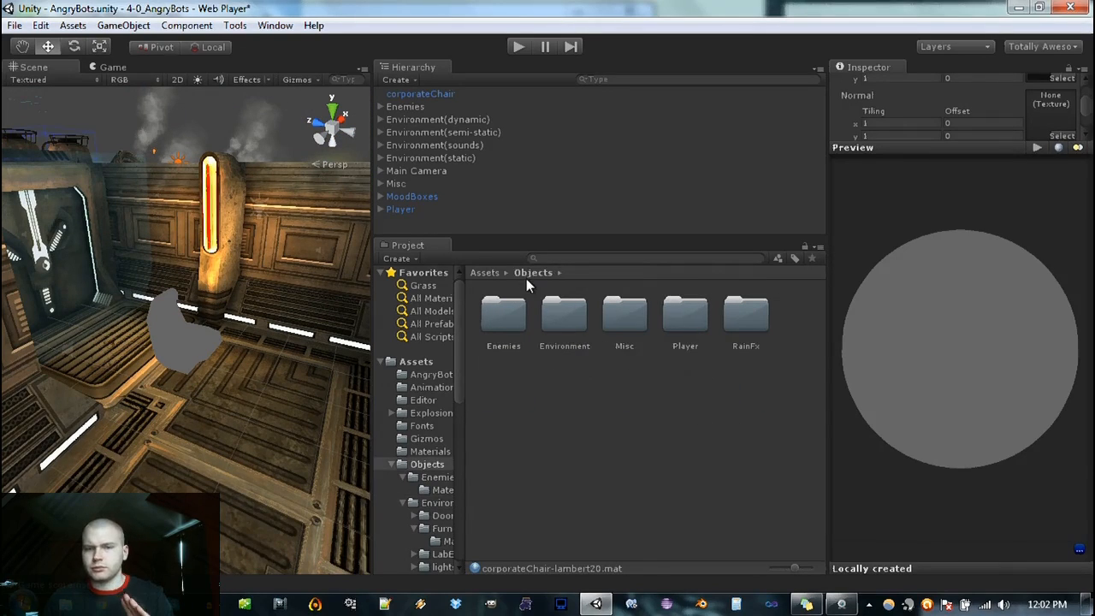
{"action": "left_click", "coordinate": [484, 273]}
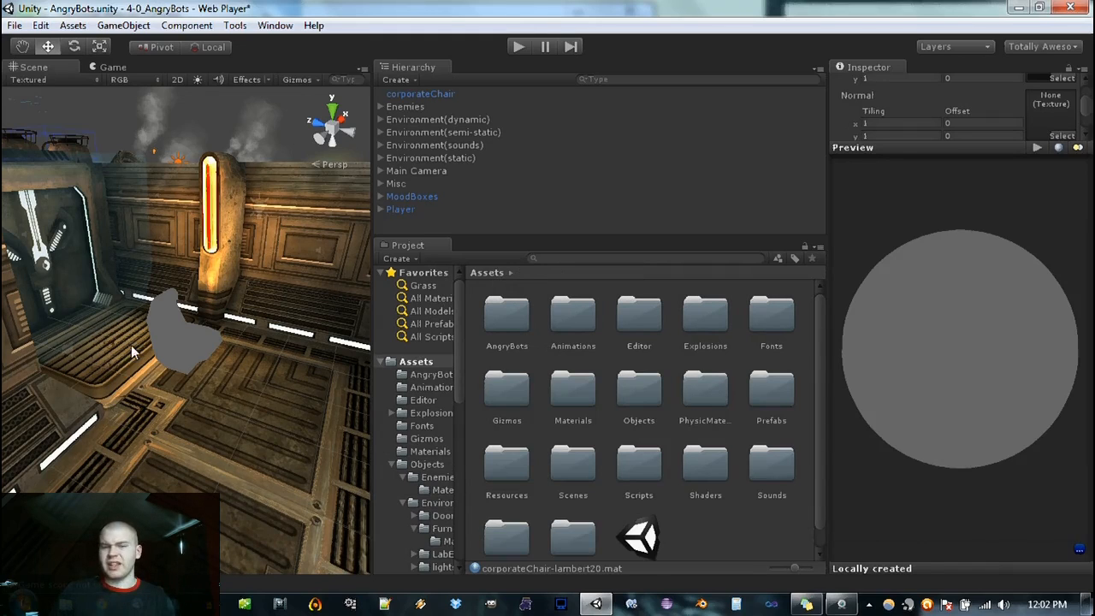
{"action": "left_click", "coordinate": [164, 346]}
{"action": "key", "text": "Delete"}
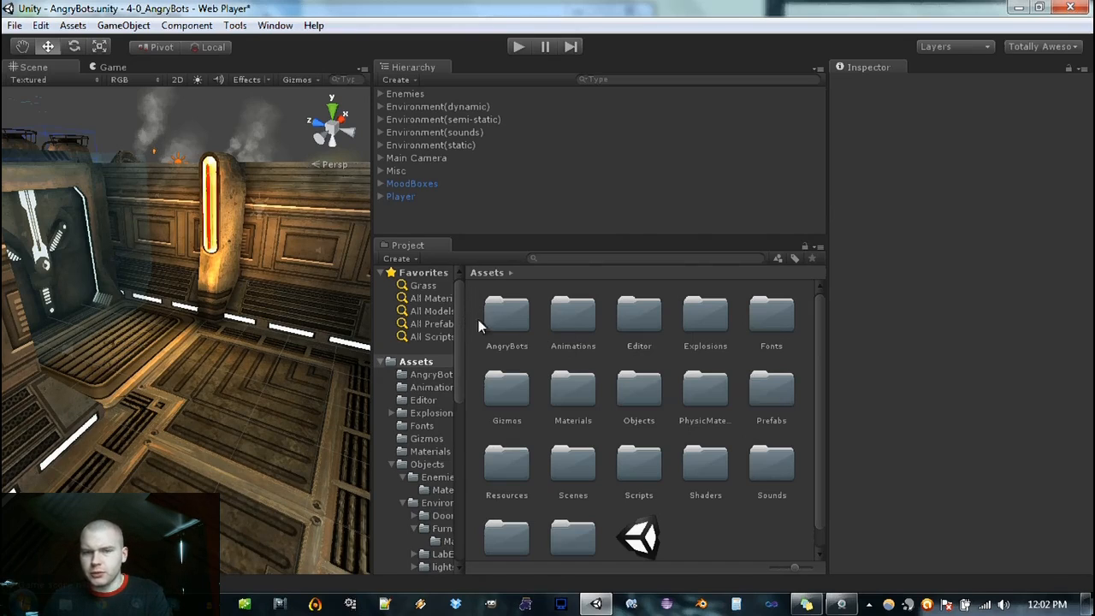
Step: Open the Animation folder inside Scripts, and show the conveyorBelt script in the Inspector
{"action": "double_click", "coordinate": [644, 460]}
{"action": "double_click", "coordinate": [577, 316]}
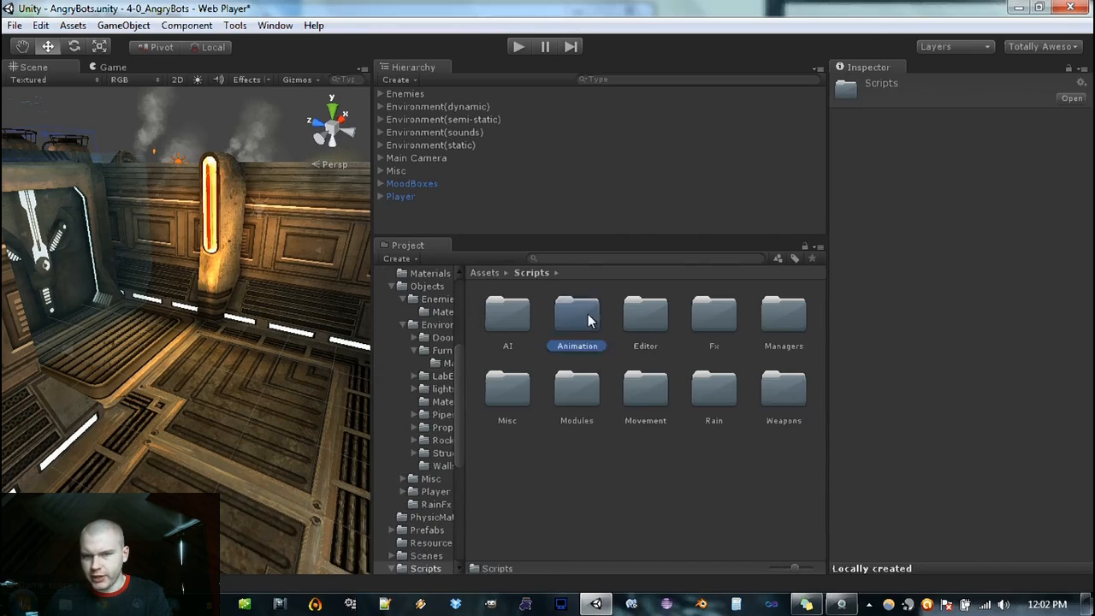
{"action": "left_click", "coordinate": [580, 325]}
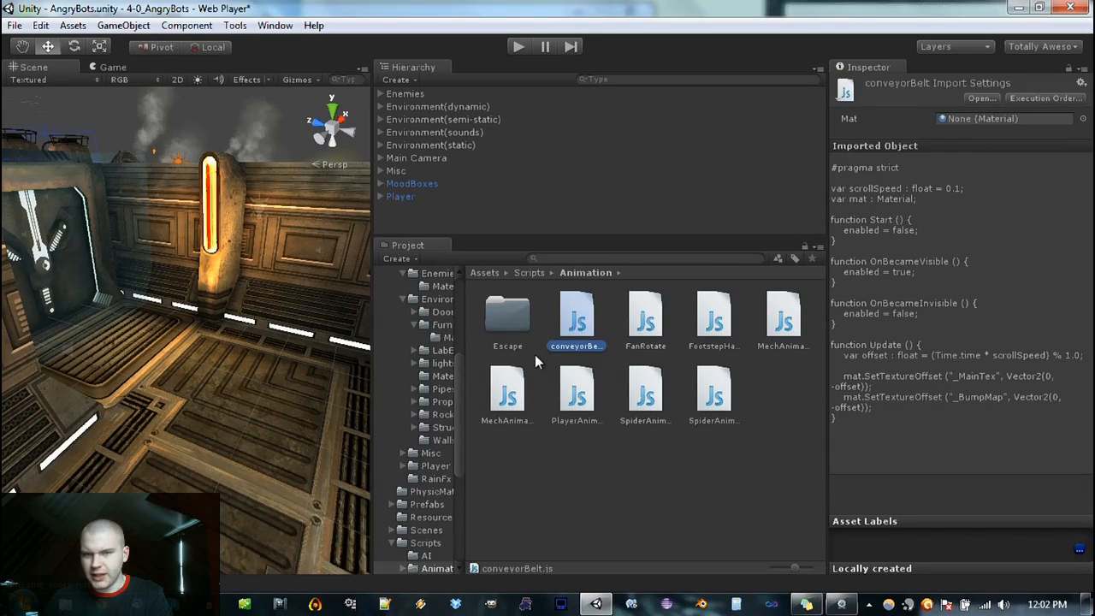
Step: Widen the Project panel's folder tree, return to the Assets root, and look over the folder structure
{"action": "left_click_drag", "start_coordinate": [467, 337], "coordinate": [591, 358]}
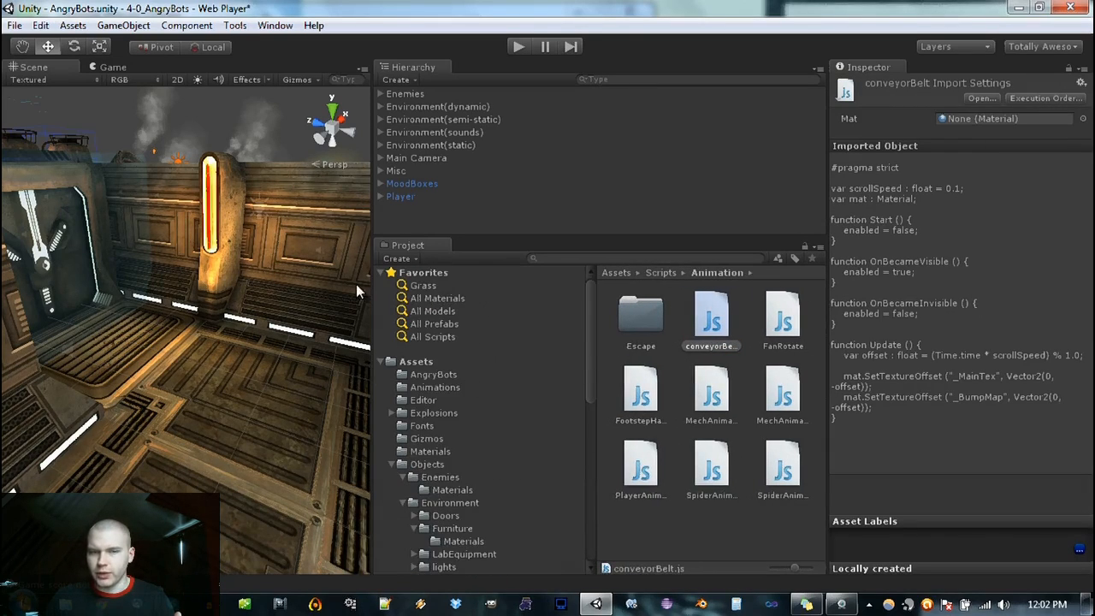
{"action": "left_click", "coordinate": [419, 361]}
{"action": "scroll", "coordinate": [422, 378], "scroll_direction": "down", "scroll_amount": 5}
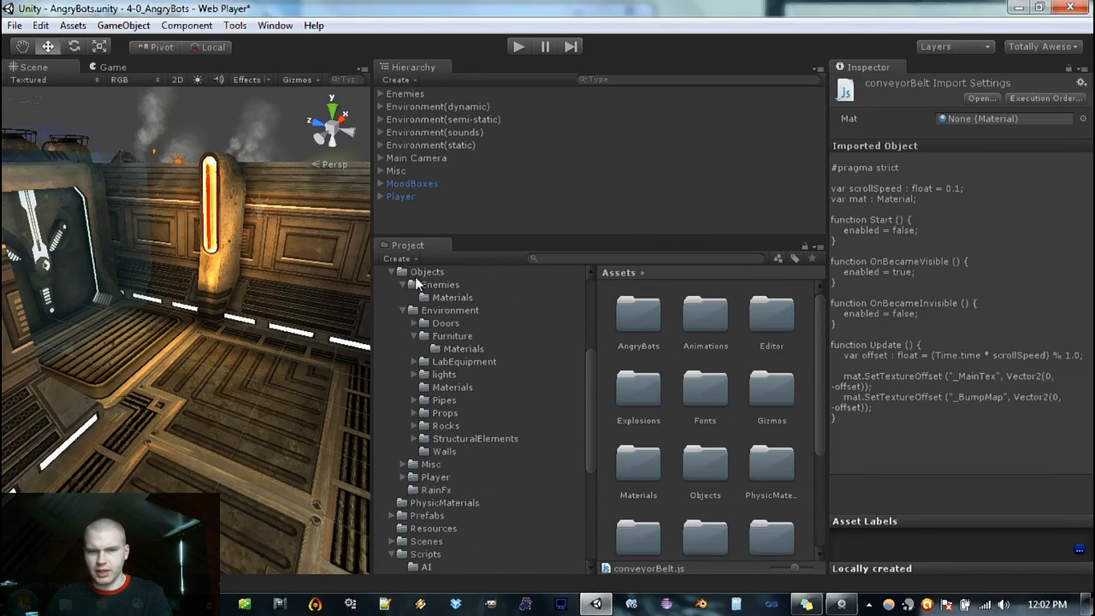
{"action": "scroll", "coordinate": [518, 313], "scroll_direction": "up", "scroll_amount": 5}
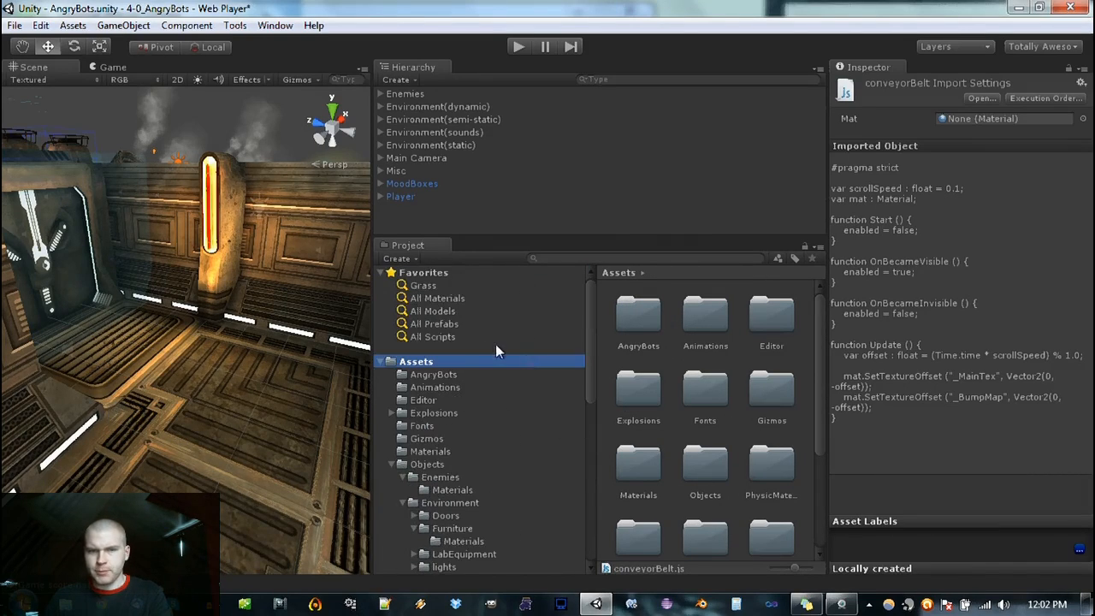
Step: Switch the Project panel to the One Column Layout
{"action": "right_click", "coordinate": [419, 243]}
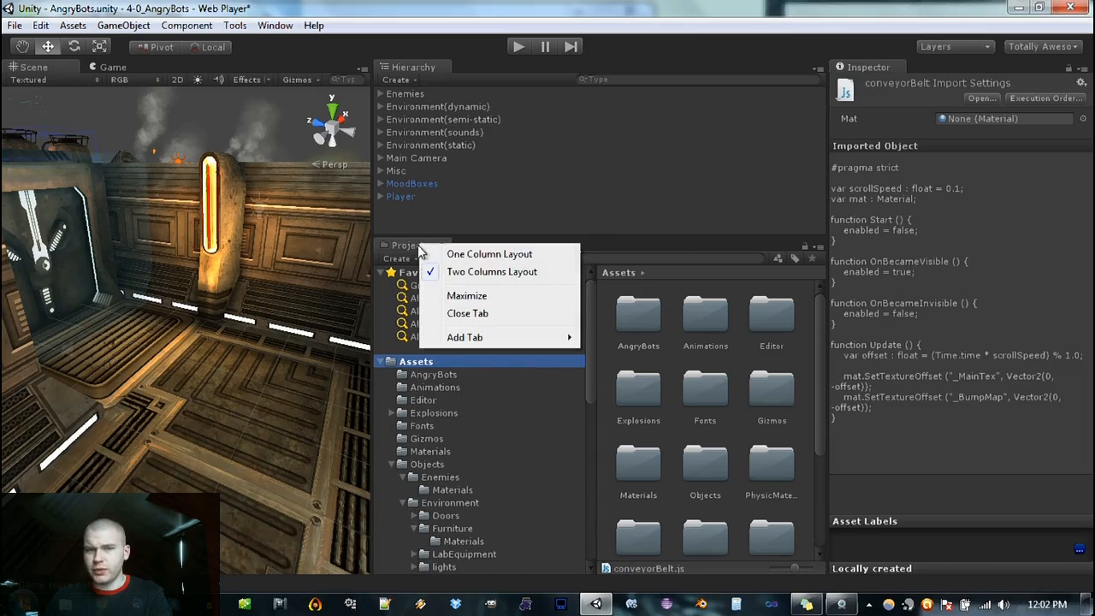
{"action": "left_click", "coordinate": [474, 259]}
{"action": "scroll", "coordinate": [478, 295], "scroll_direction": "up", "scroll_amount": 10}
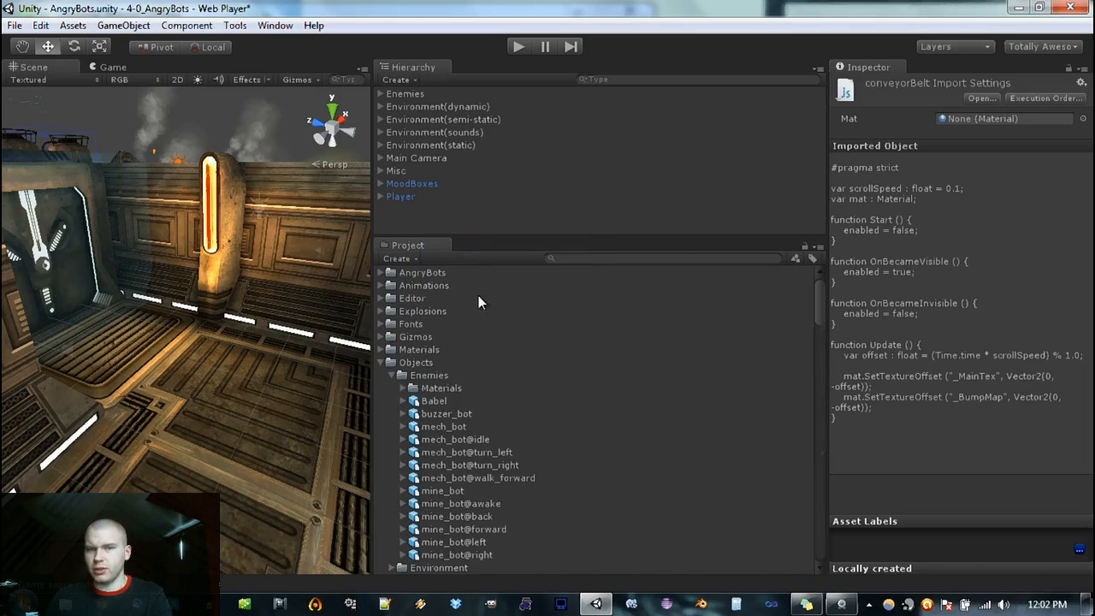
Step: Collapse the expanded Enemies, Objects, Scripts and Textures folders so the Project panel lists only top-level items
{"action": "left_click", "coordinate": [392, 375]}
{"action": "left_click", "coordinate": [383, 363]}
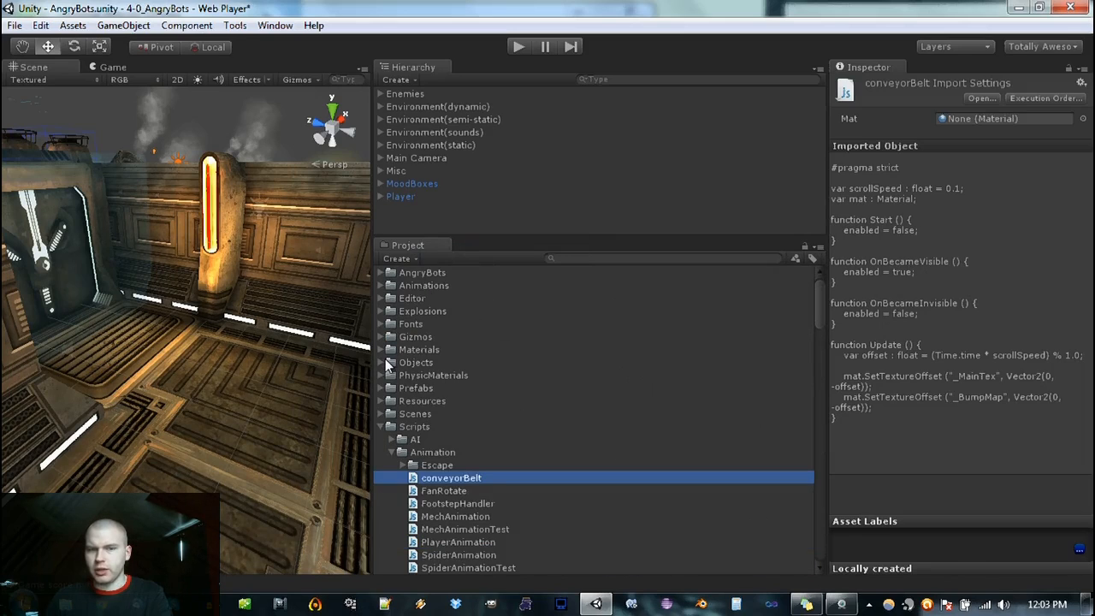
{"action": "scroll", "coordinate": [414, 399], "scroll_direction": "down", "scroll_amount": 5}
{"action": "scroll", "coordinate": [416, 402], "scroll_direction": "up", "scroll_amount": 5}
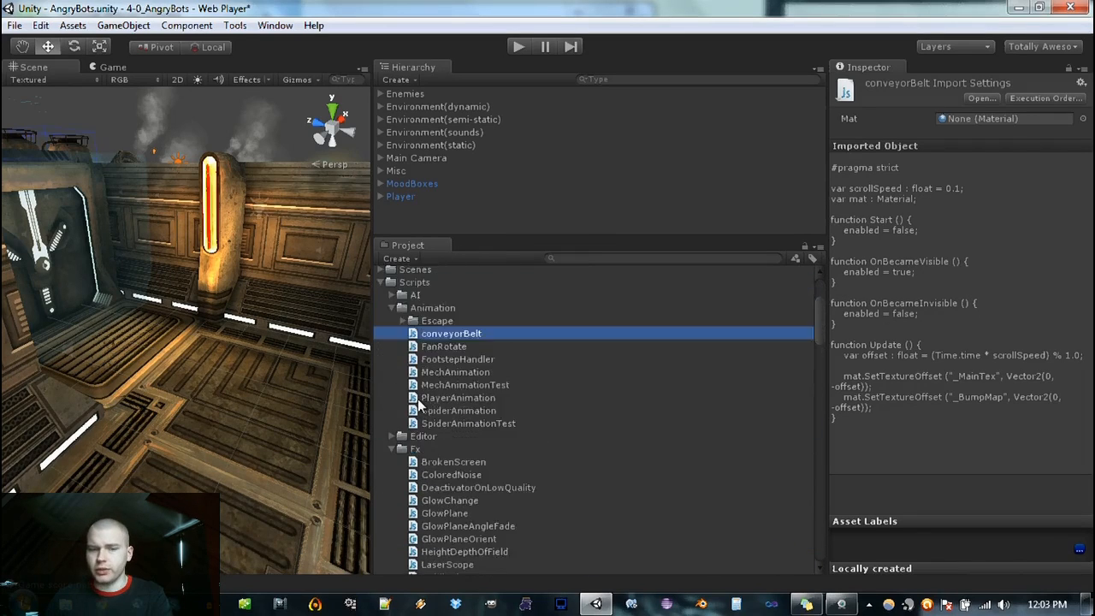
{"action": "left_click", "coordinate": [383, 427]}
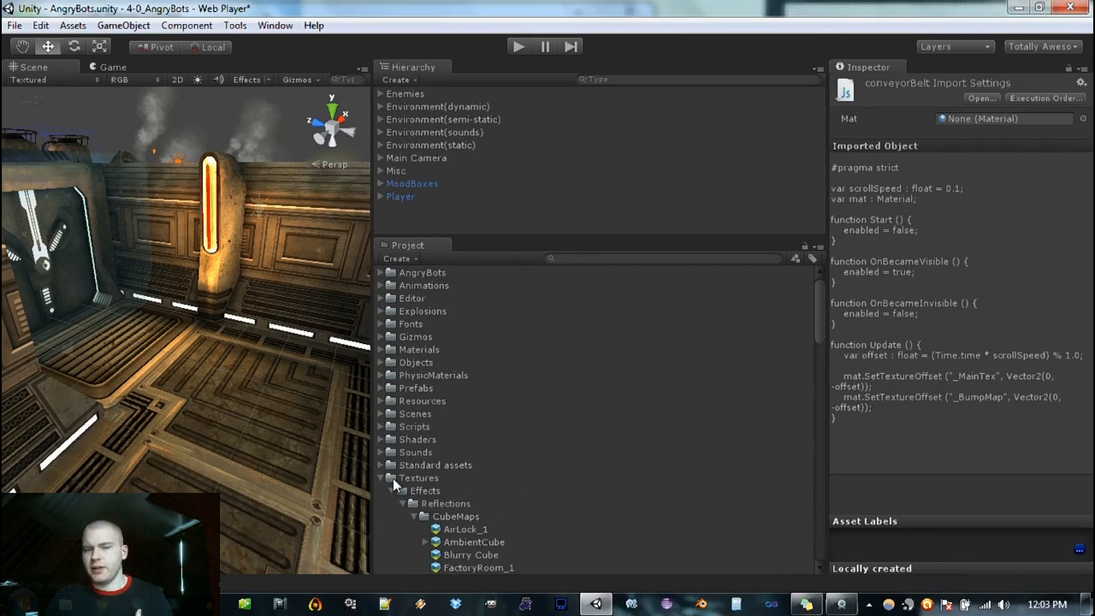
{"action": "left_click", "coordinate": [382, 478]}
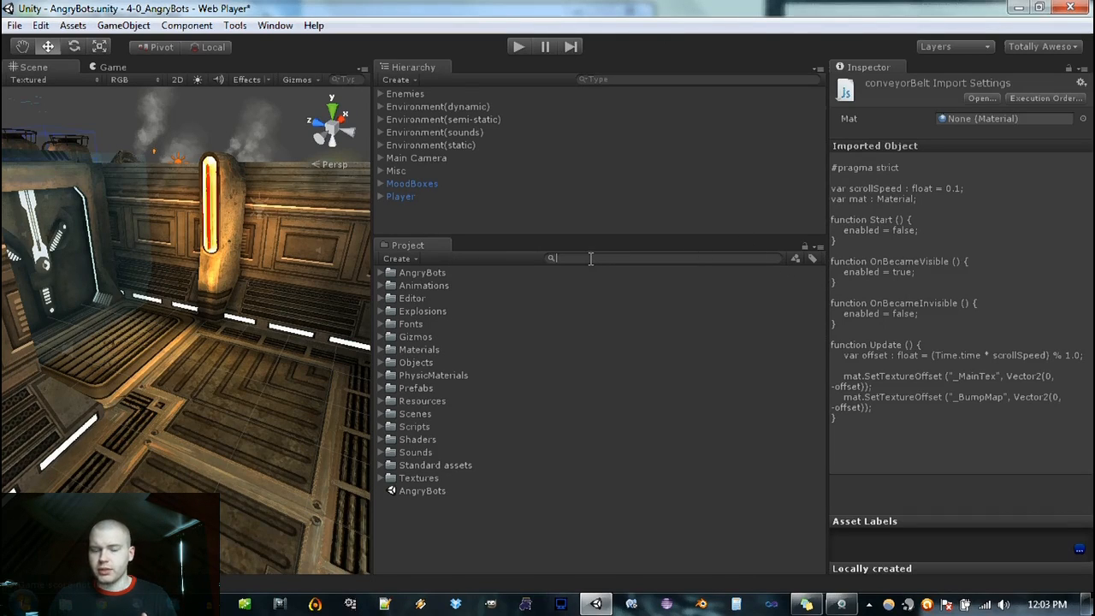
Step: Search the project assets for "chair"
{"action": "type", "text": "ch"}
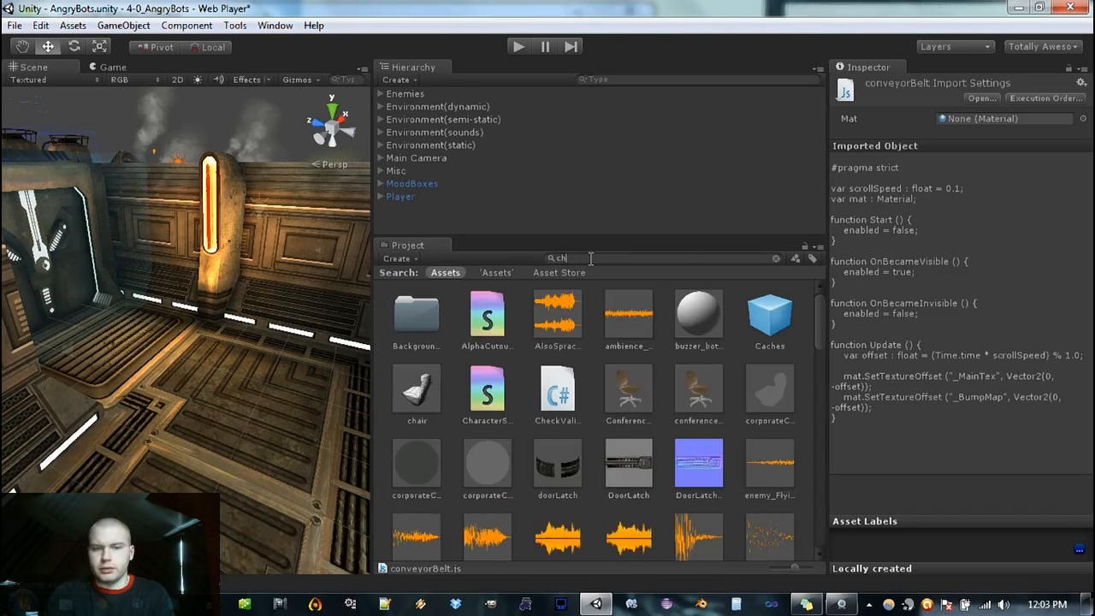
{"action": "type", "text": "air"}
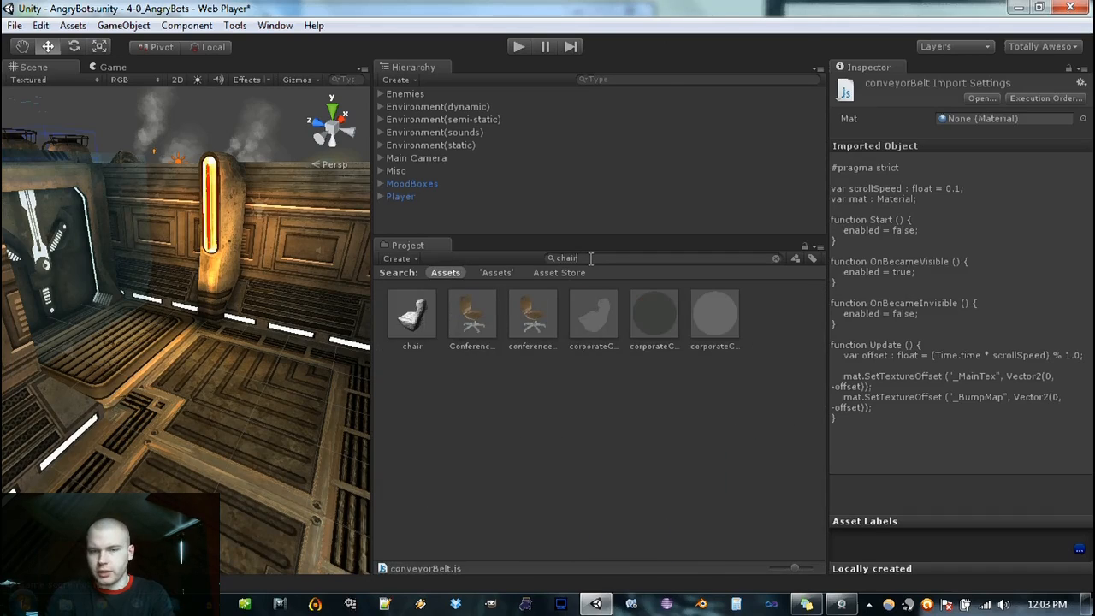
{"action": "left_click_drag", "start_coordinate": [593, 259], "coordinate": [540, 251]}
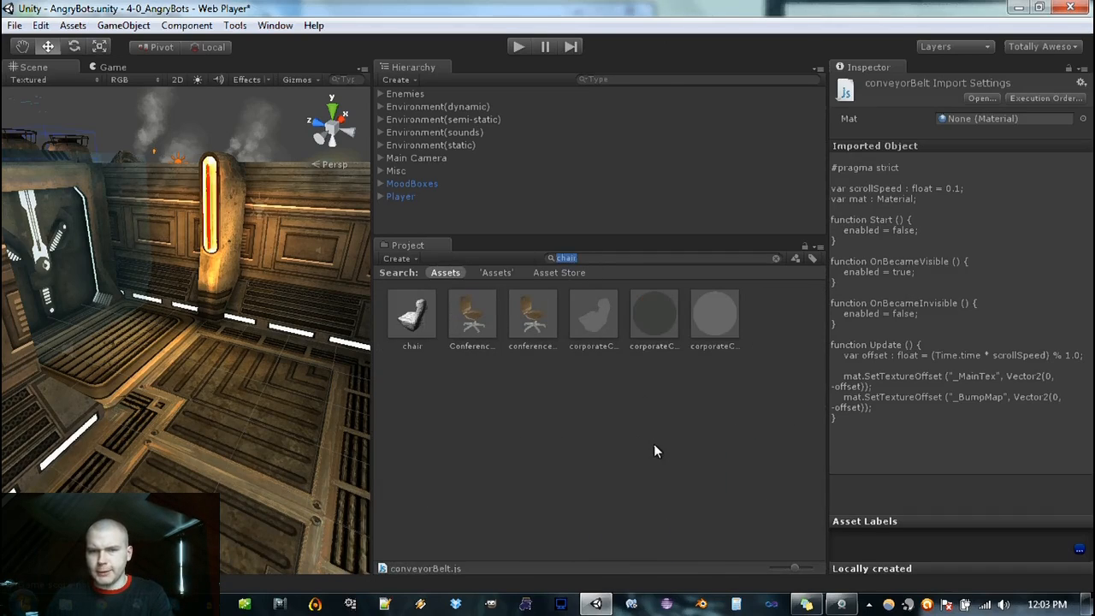
Step: Restrict the chair search to the Font asset type, and clear the search
{"action": "left_click", "coordinate": [794, 259]}
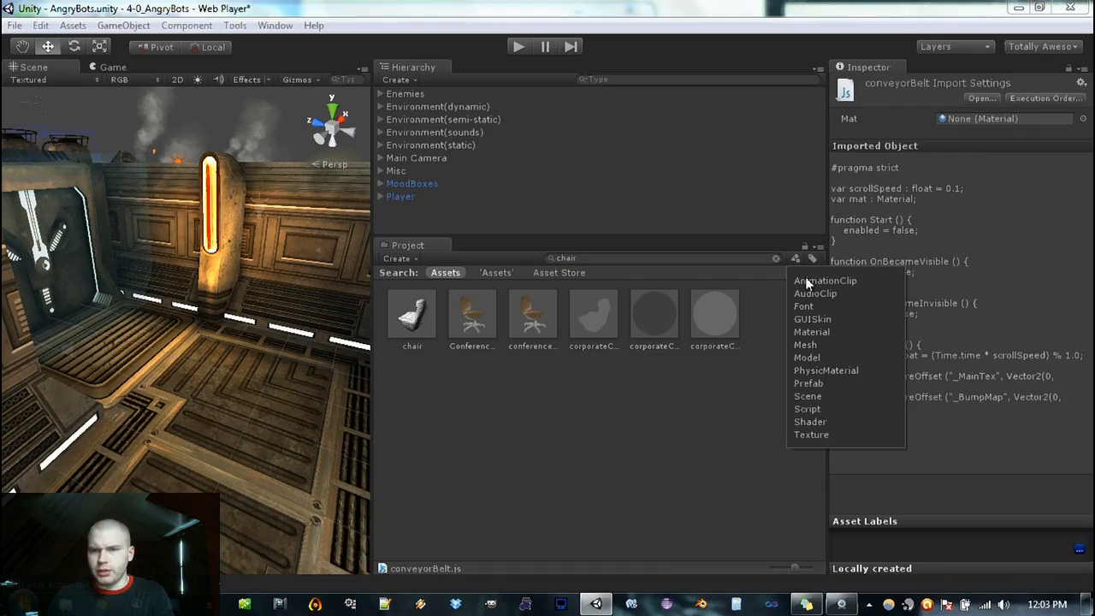
{"action": "left_click", "coordinate": [805, 306]}
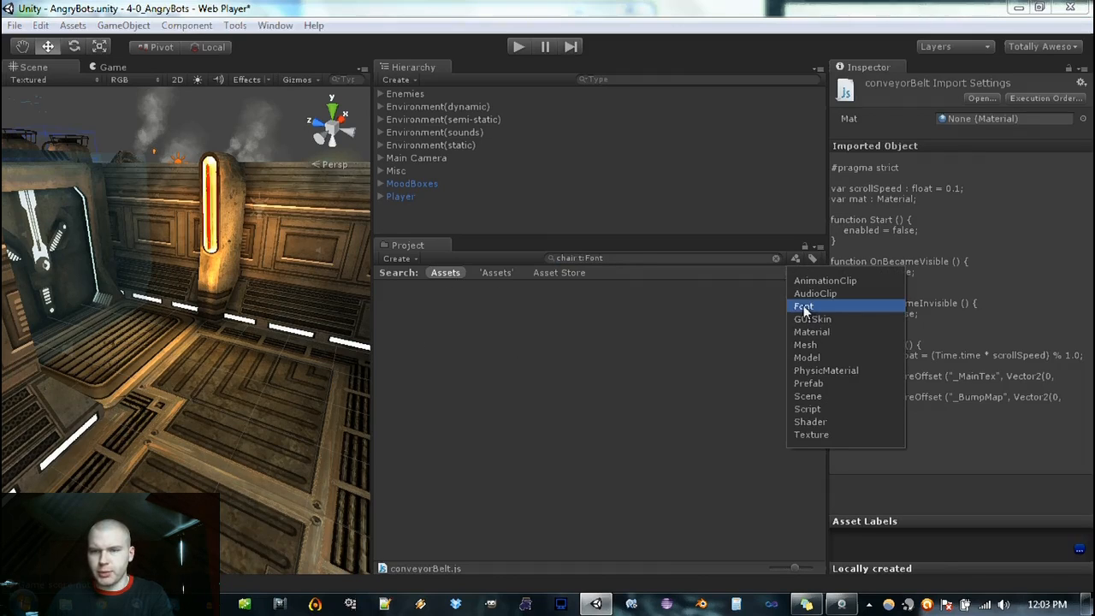
{"action": "left_click", "coordinate": [596, 256]}
{"action": "left_click_drag", "start_coordinate": [596, 257], "coordinate": [489, 253]}
{"action": "key", "text": "BackSpace"}
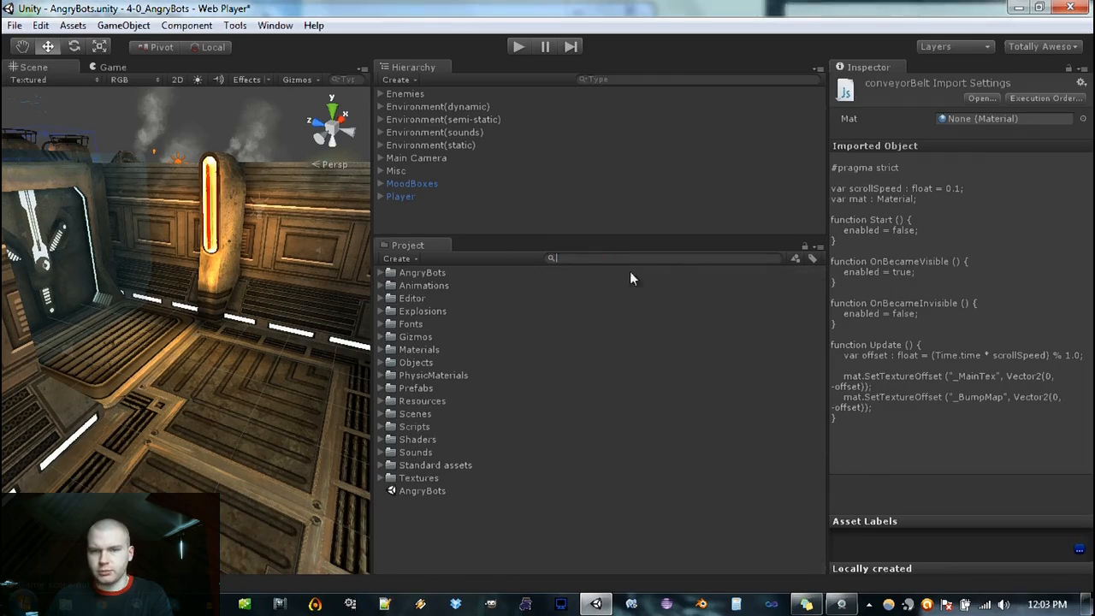
Step: Filter the project assets by the Font type and by the Prefab type, and clear the filter
{"action": "left_click", "coordinate": [795, 258]}
{"action": "left_click", "coordinate": [804, 306]}
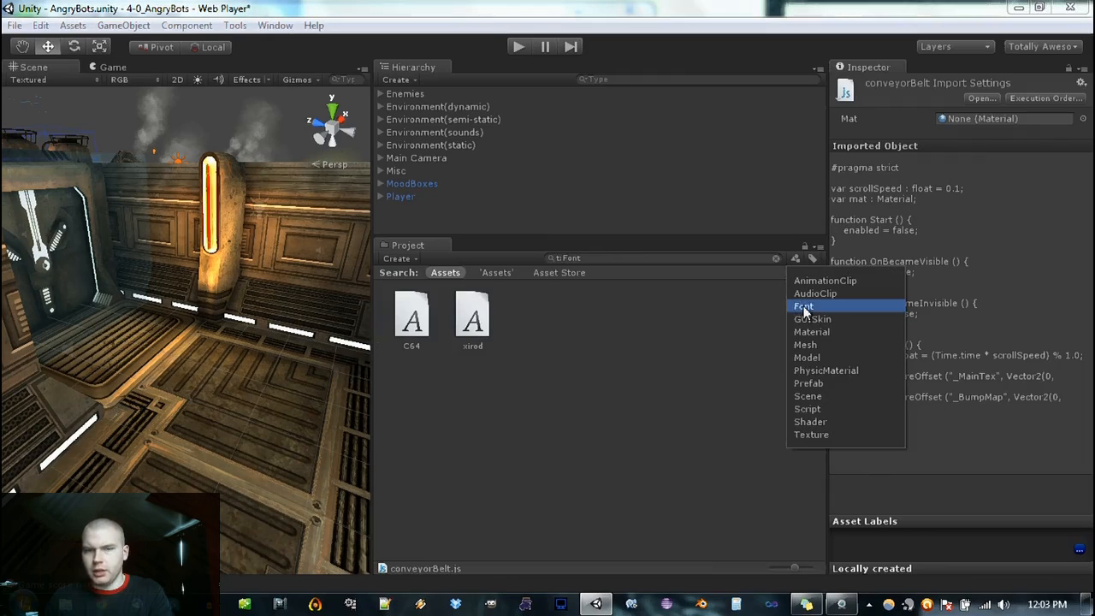
{"action": "left_click", "coordinate": [807, 383]}
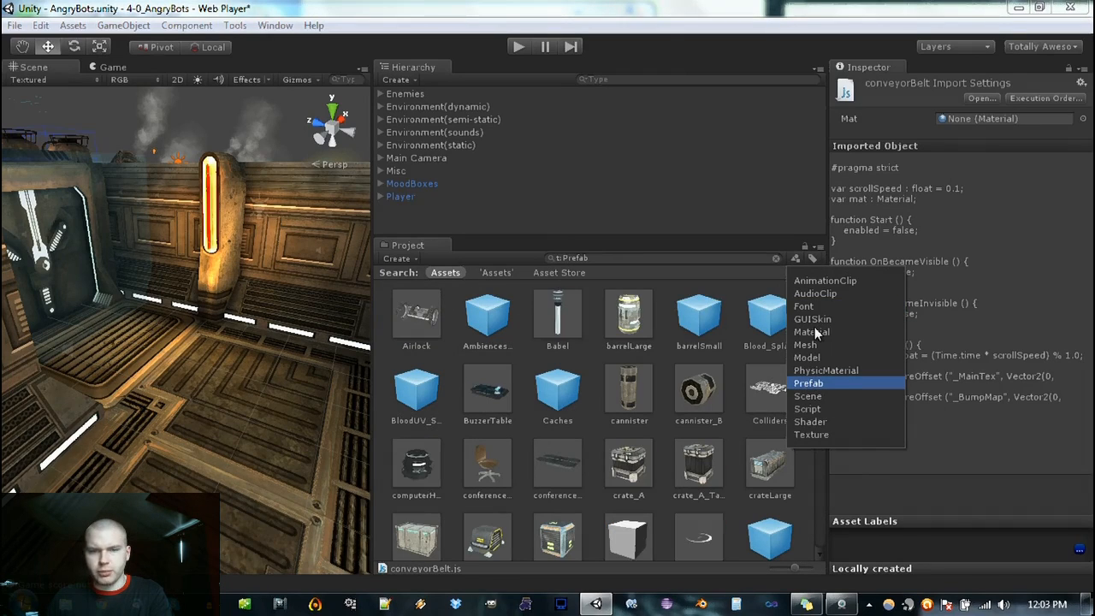
{"action": "left_click", "coordinate": [770, 242]}
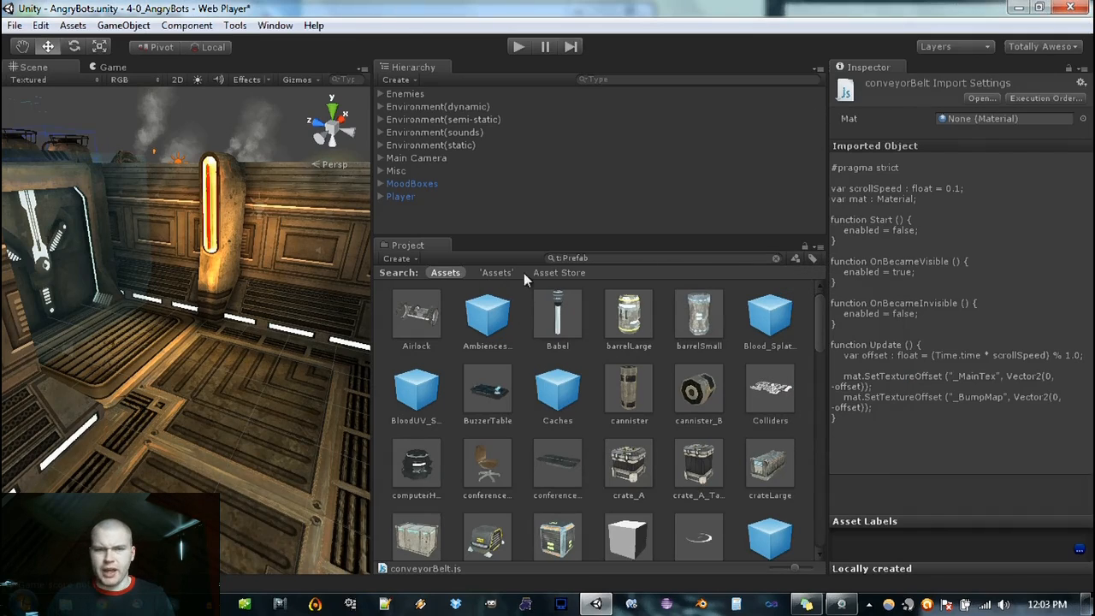
{"action": "left_click", "coordinate": [776, 258]}
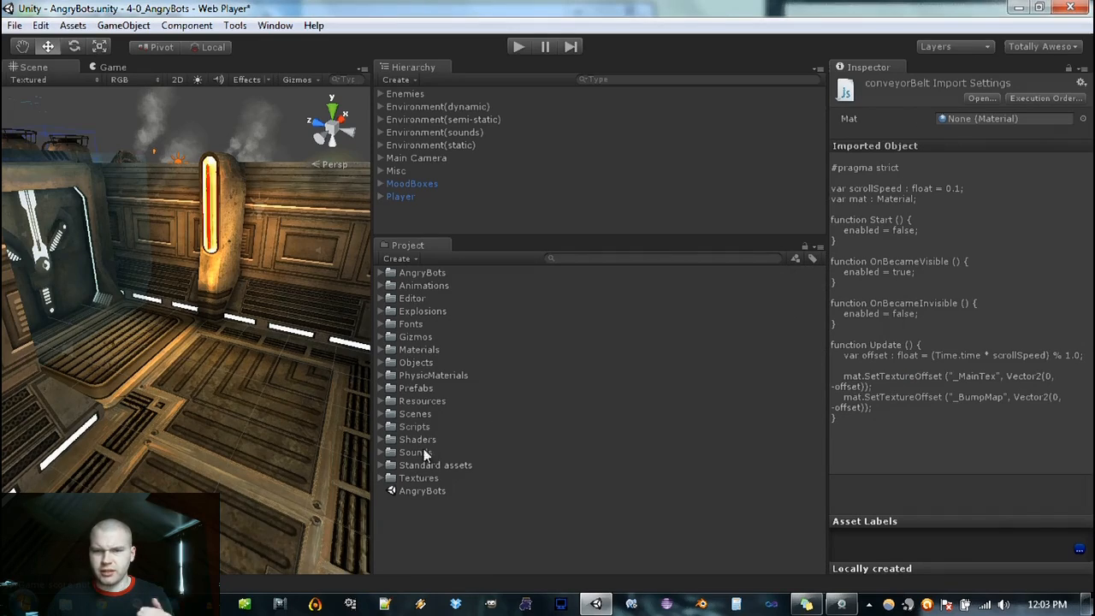
Step: Widen the Inspector, select the HallWayTrestle beam in the scene, and look over its components and material
{"action": "scroll", "coordinate": [241, 352], "scroll_direction": "down", "scroll_amount": 3}
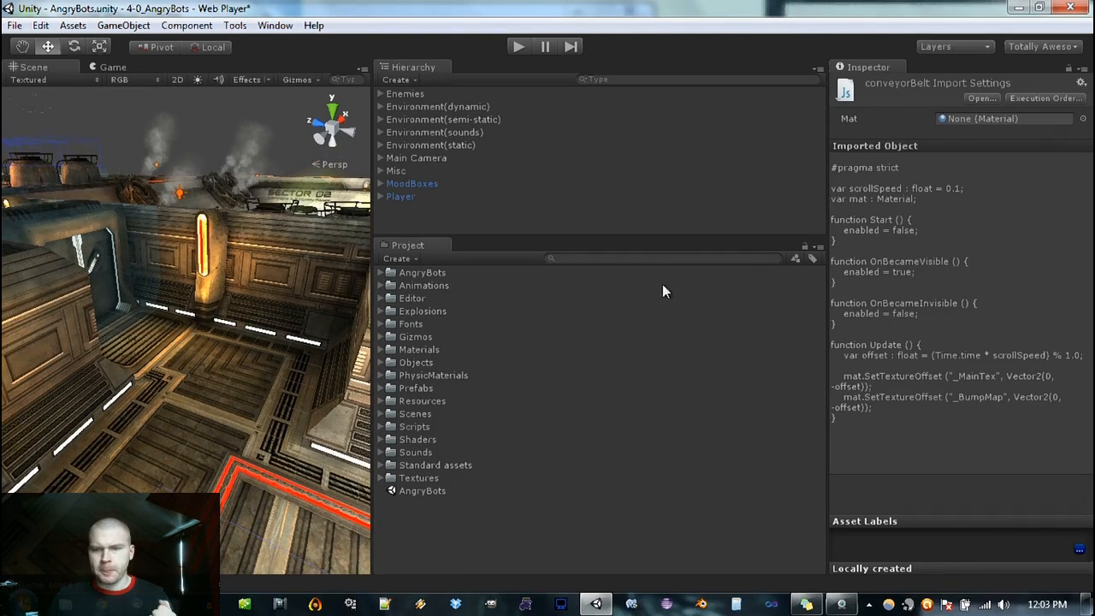
{"action": "left_click_drag", "start_coordinate": [824, 205], "coordinate": [772, 220]}
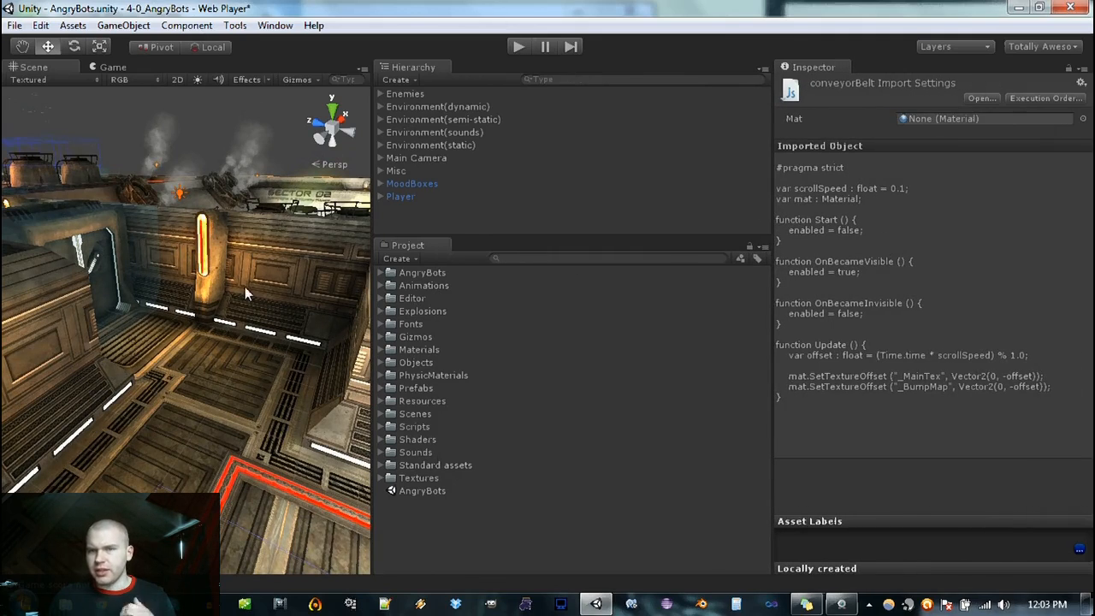
{"action": "scroll", "coordinate": [228, 280], "scroll_direction": "down", "scroll_amount": 2}
{"action": "scroll", "coordinate": [264, 283], "scroll_direction": "down", "scroll_amount": 2}
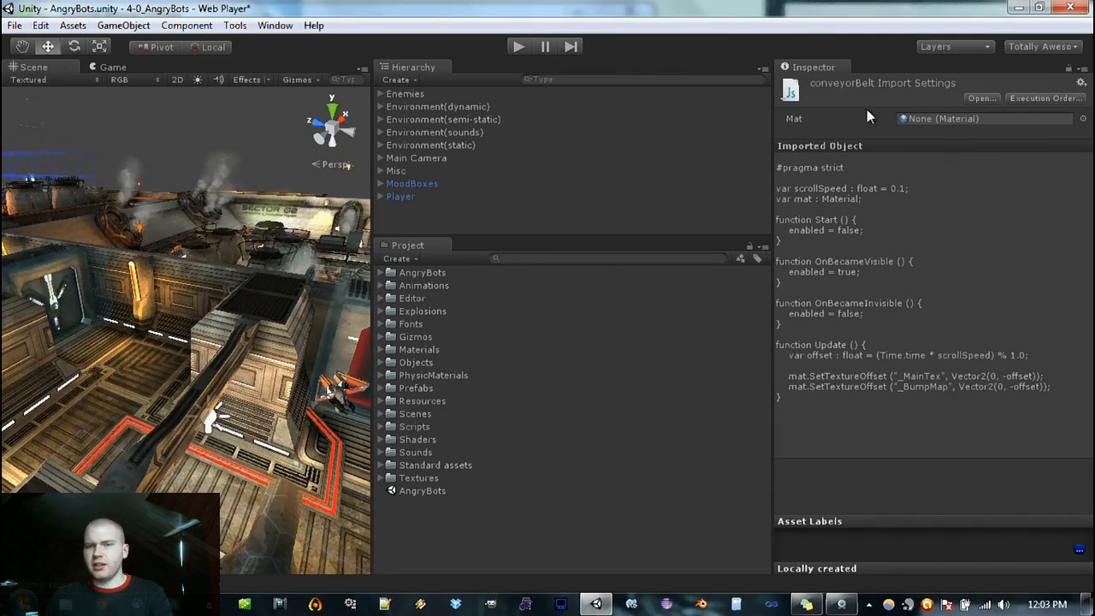
{"action": "left_click", "coordinate": [256, 321]}
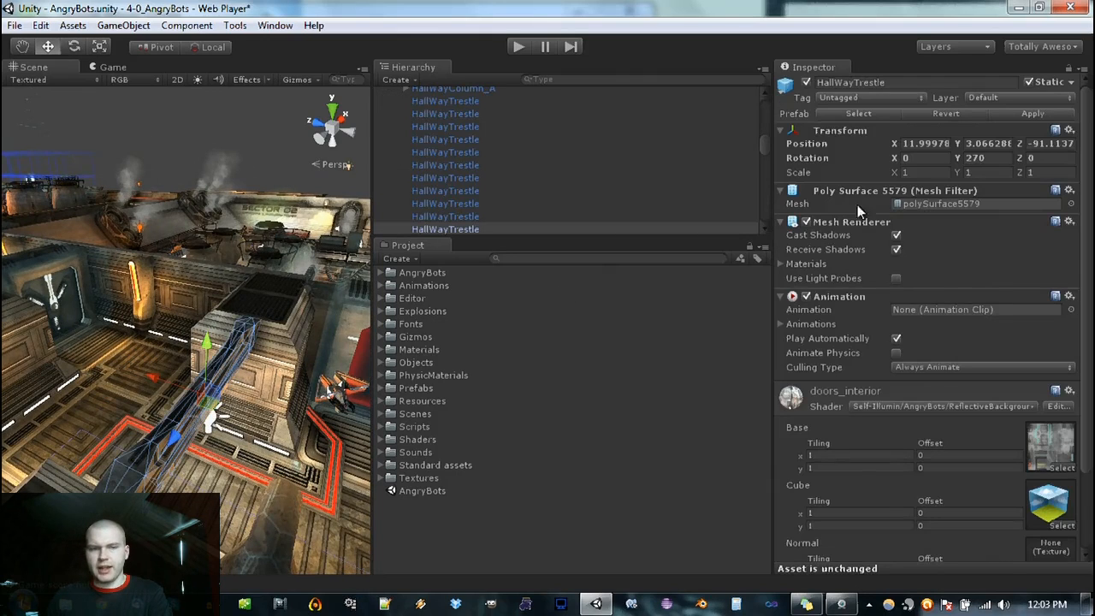
{"action": "scroll", "coordinate": [910, 368], "scroll_direction": "down", "scroll_amount": 3}
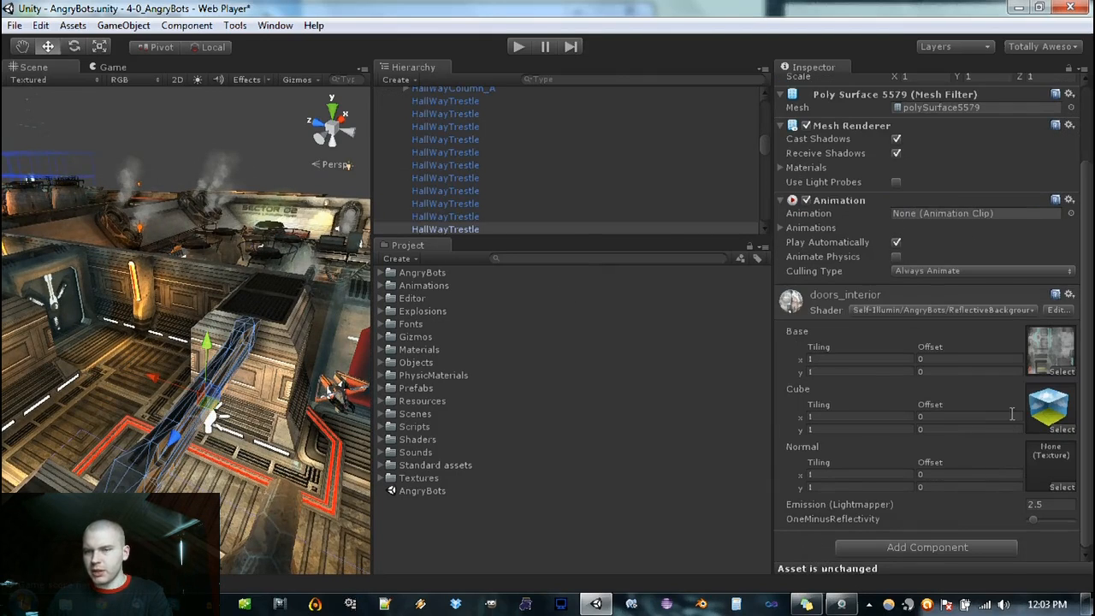
{"action": "scroll", "coordinate": [975, 396], "scroll_direction": "up", "scroll_amount": 3}
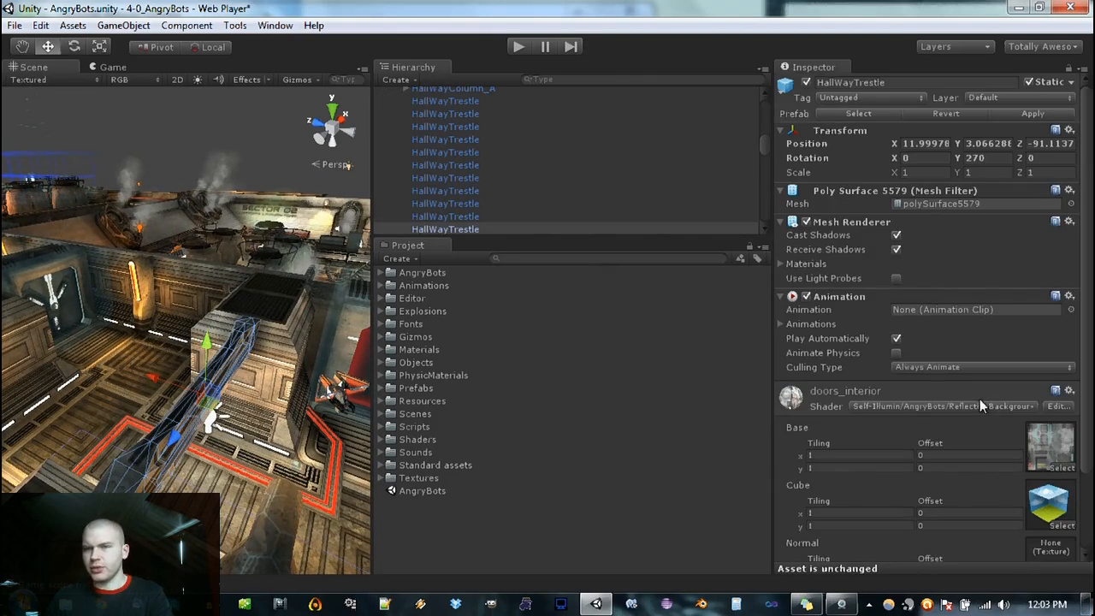
Step: Set the HallWayTrestle's X position to 12, and look over its remaining Inspector properties
{"action": "left_click", "coordinate": [916, 143]}
{"action": "type", "text": "12"}
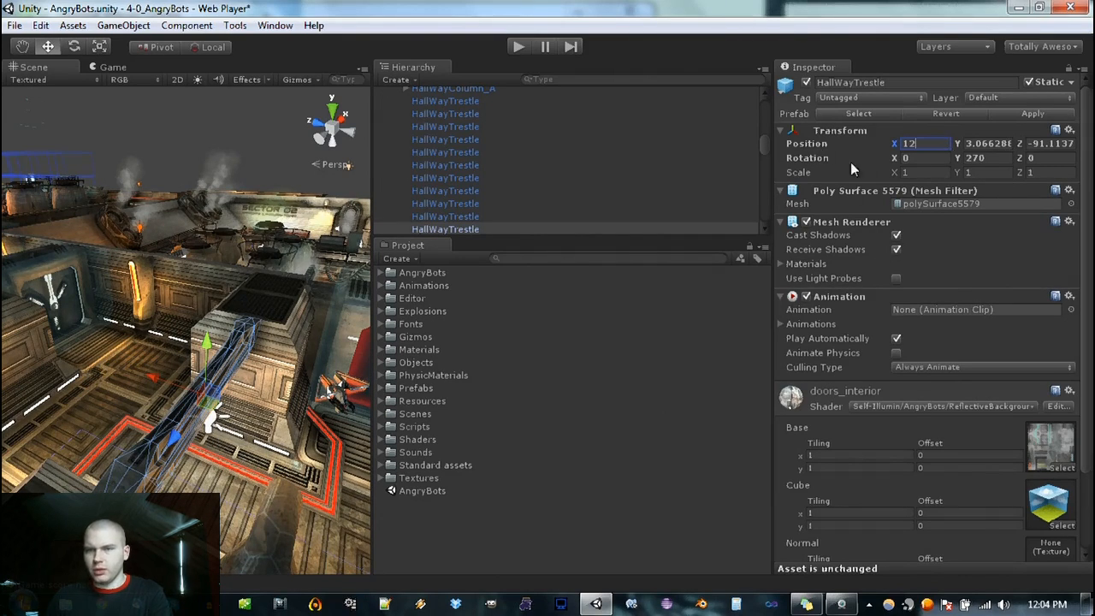
{"action": "scroll", "coordinate": [897, 396], "scroll_direction": "down", "scroll_amount": 3}
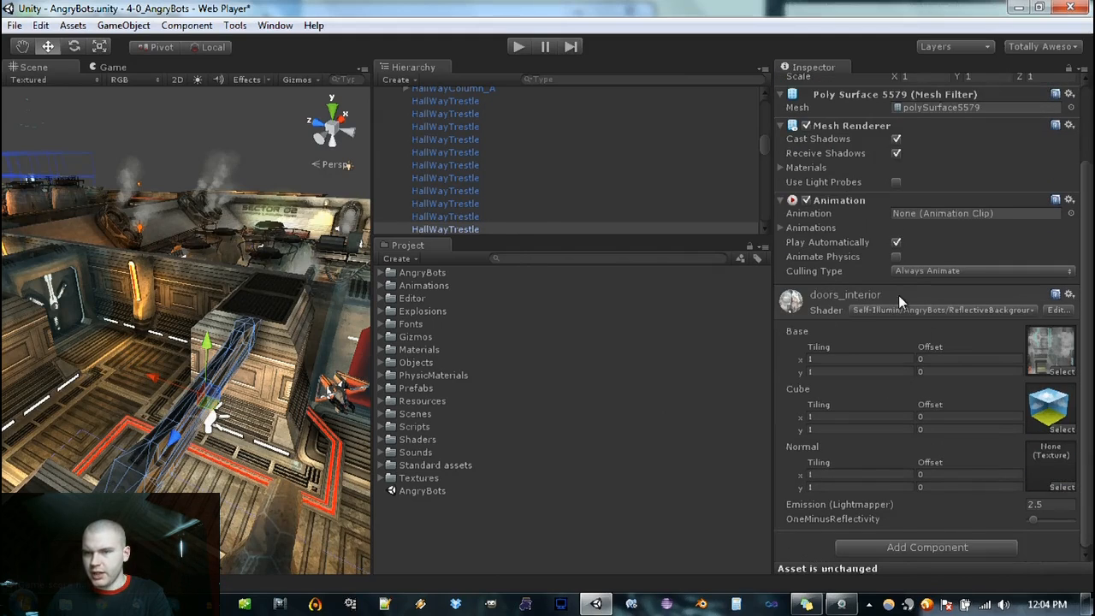
{"action": "scroll", "coordinate": [849, 246], "scroll_direction": "up", "scroll_amount": 3}
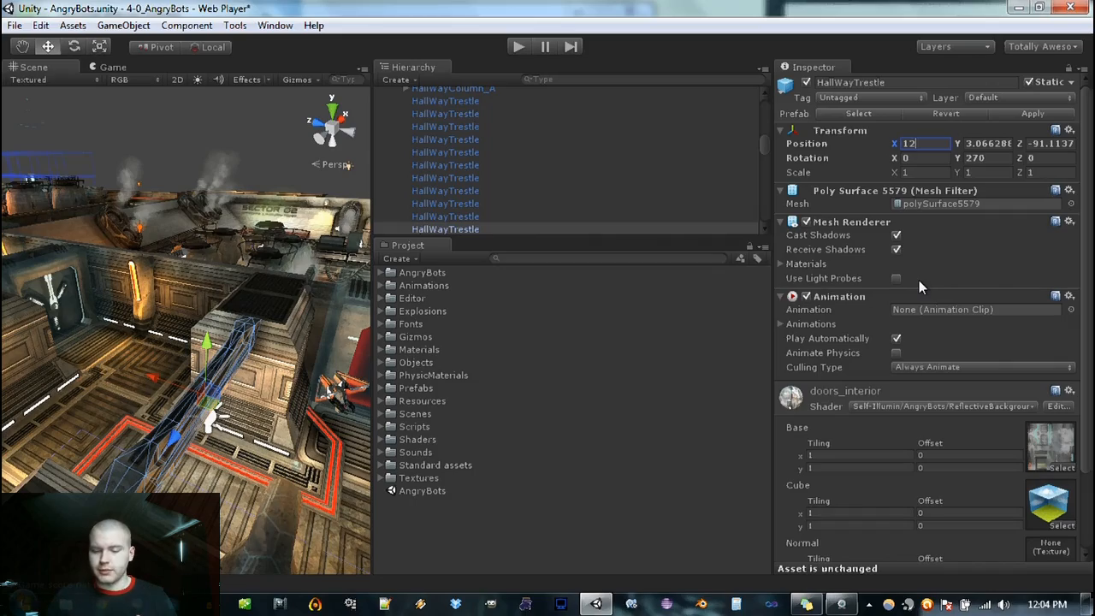
Step: Examine the AngryBots level in the Scene view from above, from a low angle and close to the Sector 01 area
{"action": "left_click_drag", "start_coordinate": [211, 211], "coordinate": [267, 294], "text": "alt"}
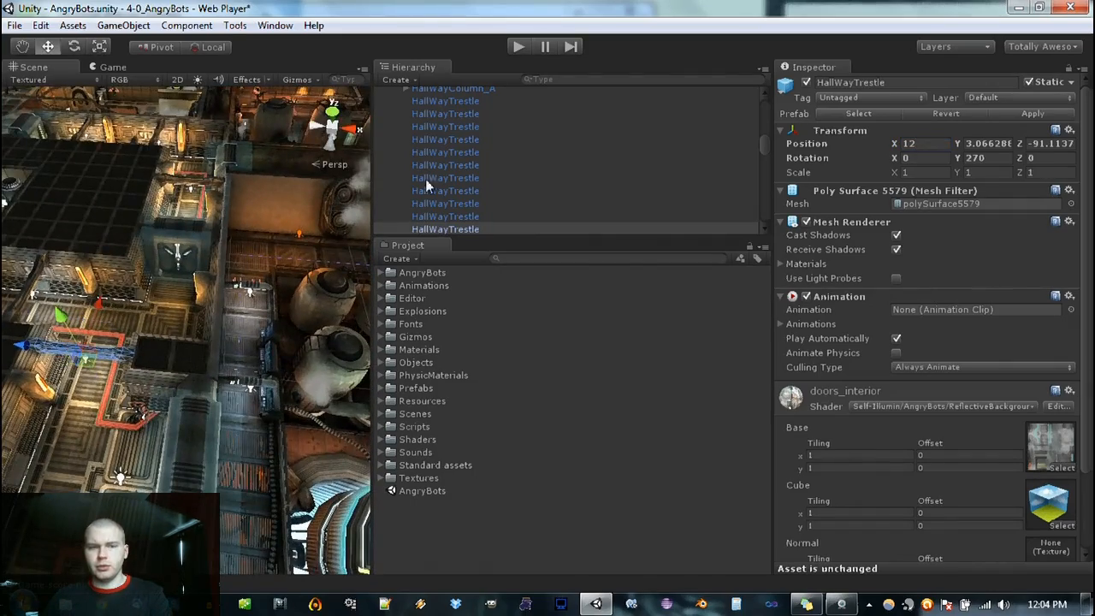
{"action": "left_click_drag", "start_coordinate": [298, 224], "coordinate": [207, 369], "text": "alt"}
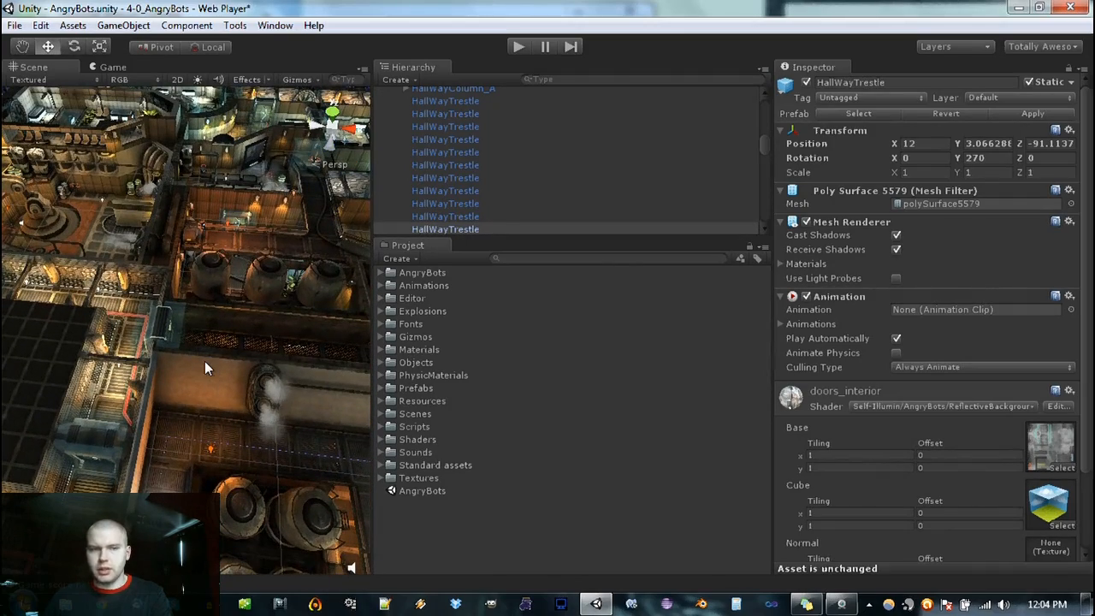
{"action": "left_click_drag", "start_coordinate": [204, 361], "coordinate": [821, 156], "text": "alt"}
{"action": "scroll", "coordinate": [237, 355], "scroll_direction": "up", "scroll_amount": 10}
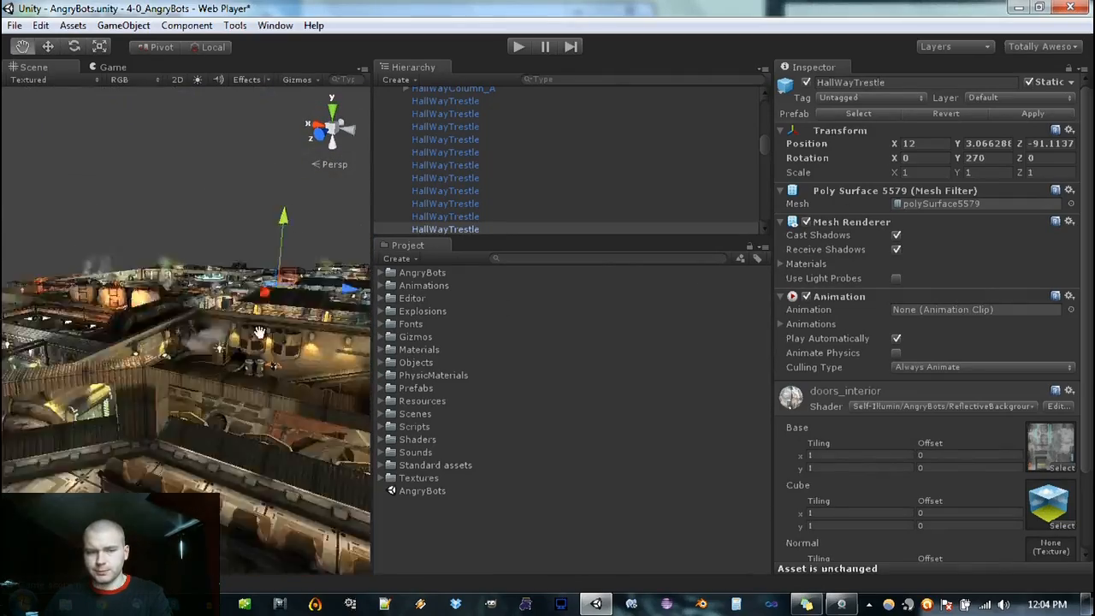
{"action": "scroll", "coordinate": [248, 366], "scroll_direction": "down", "scroll_amount": 3}
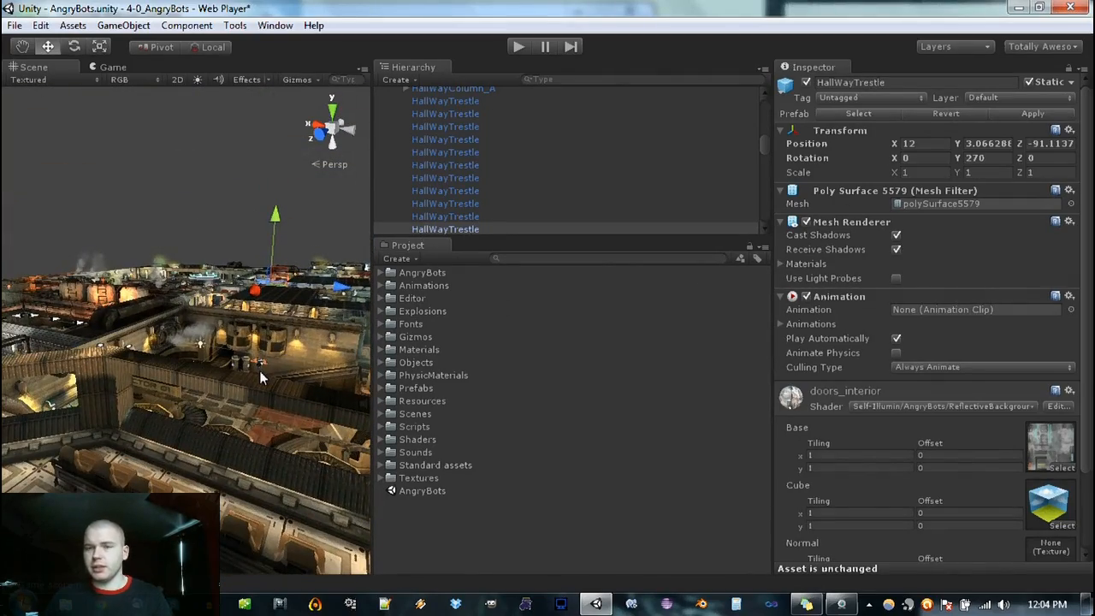
{"action": "scroll", "coordinate": [256, 377], "scroll_direction": "up", "scroll_amount": 5}
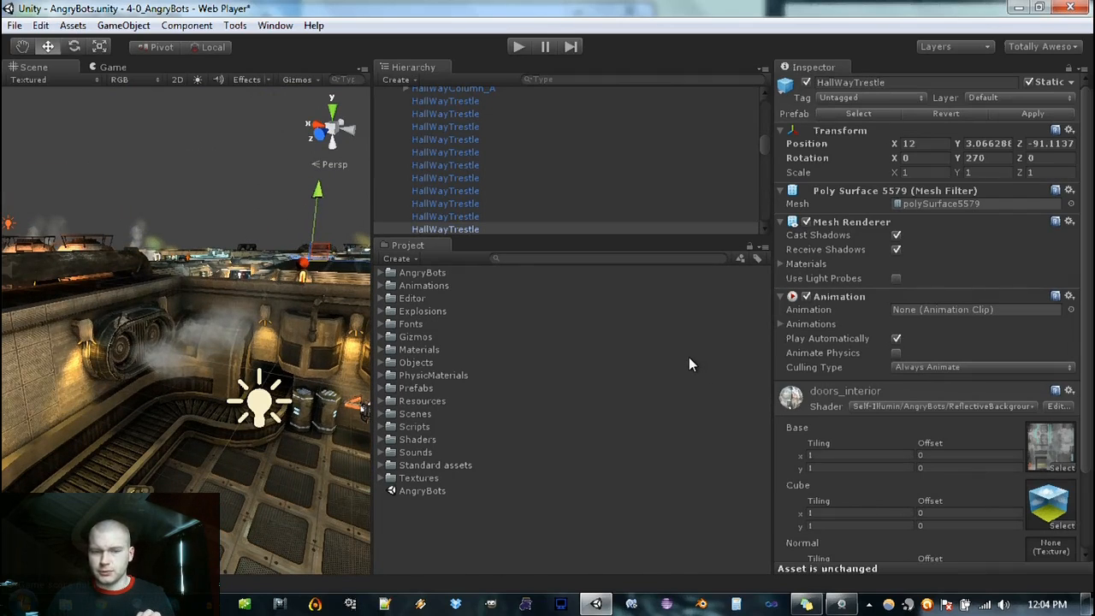
{"action": "scroll", "coordinate": [222, 385], "scroll_direction": "down", "scroll_amount": 5}
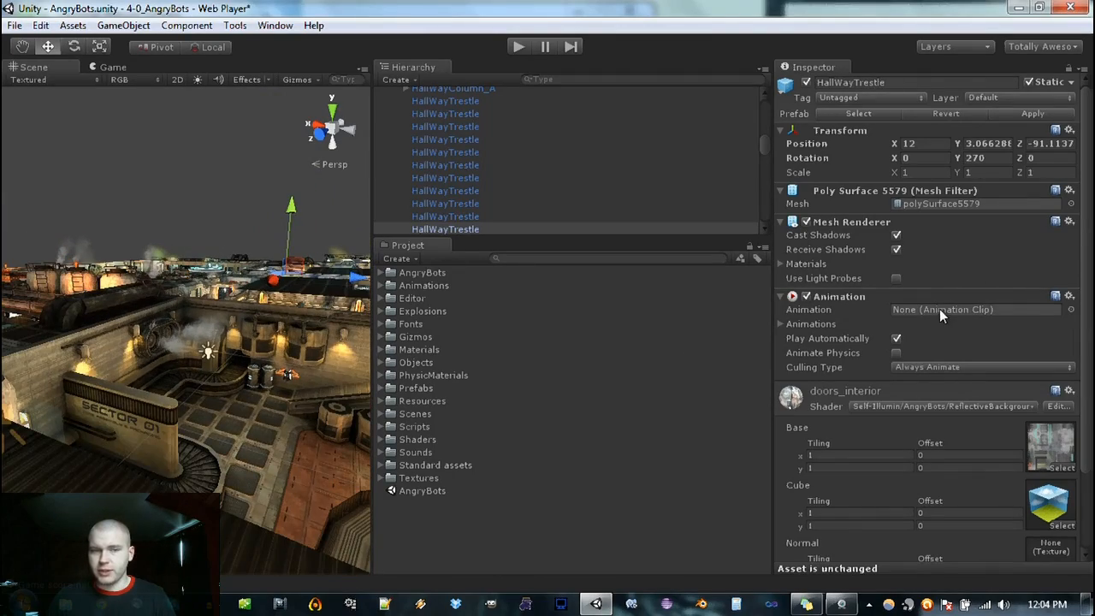
{"action": "left_click_drag", "start_coordinate": [143, 293], "coordinate": [568, 366], "text": "alt"}
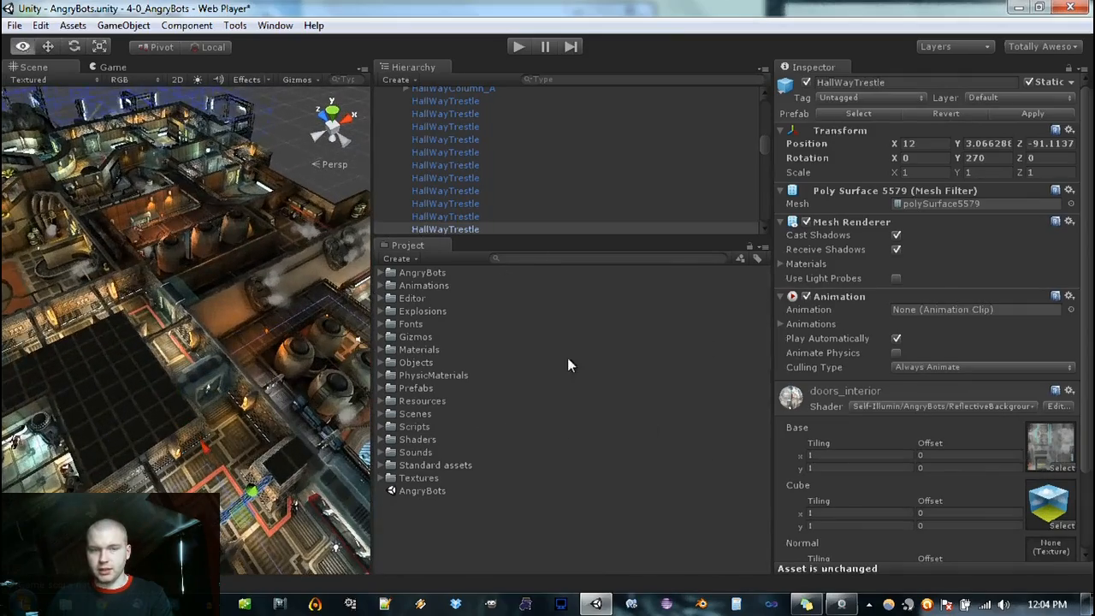
Step: Enlarge the Scene view by narrowing the Hierarchy and Project panels, and switch to the Game view and back
{"action": "left_click_drag", "start_coordinate": [373, 291], "coordinate": [643, 299]}
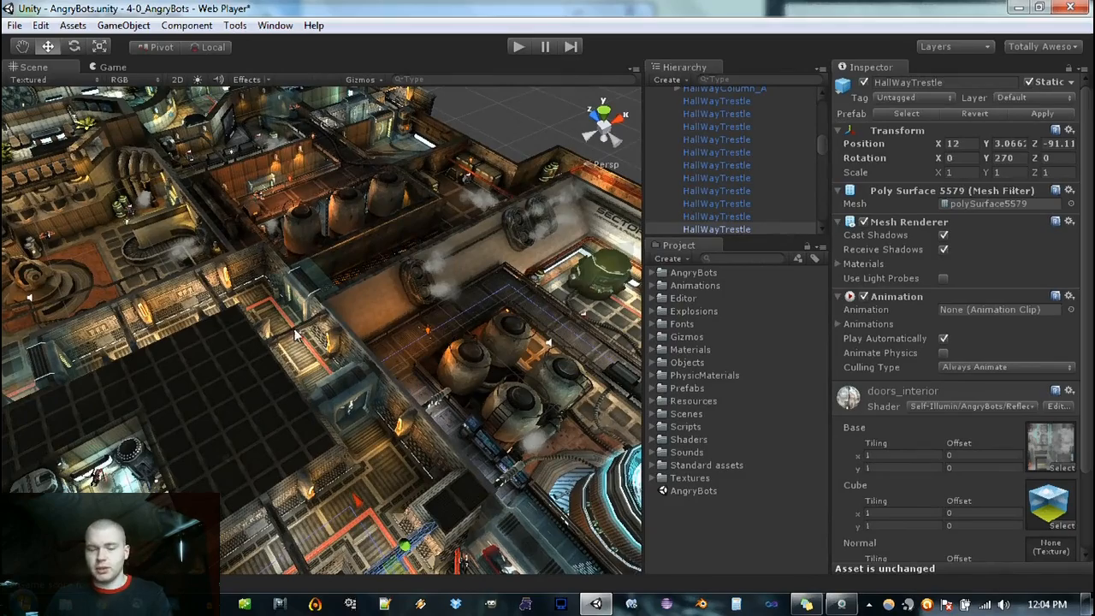
{"action": "scroll", "coordinate": [326, 337], "scroll_direction": "down", "scroll_amount": 2}
{"action": "middle_click_drag", "start_coordinate": [381, 368], "coordinate": [275, 262]}
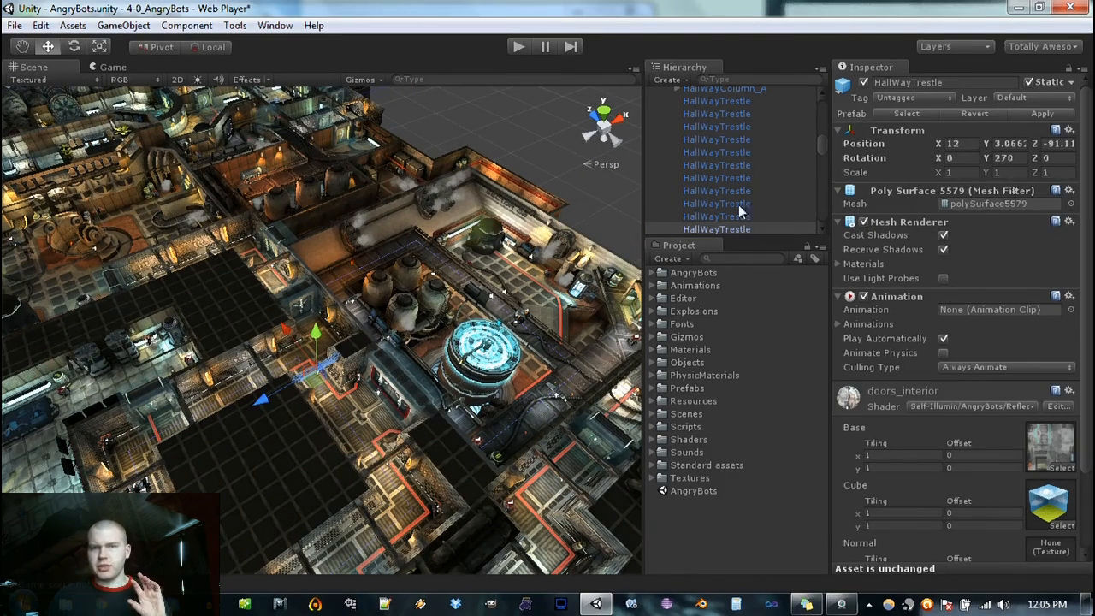
{"action": "left_click", "coordinate": [97, 66]}
{"action": "left_click", "coordinate": [48, 68]}
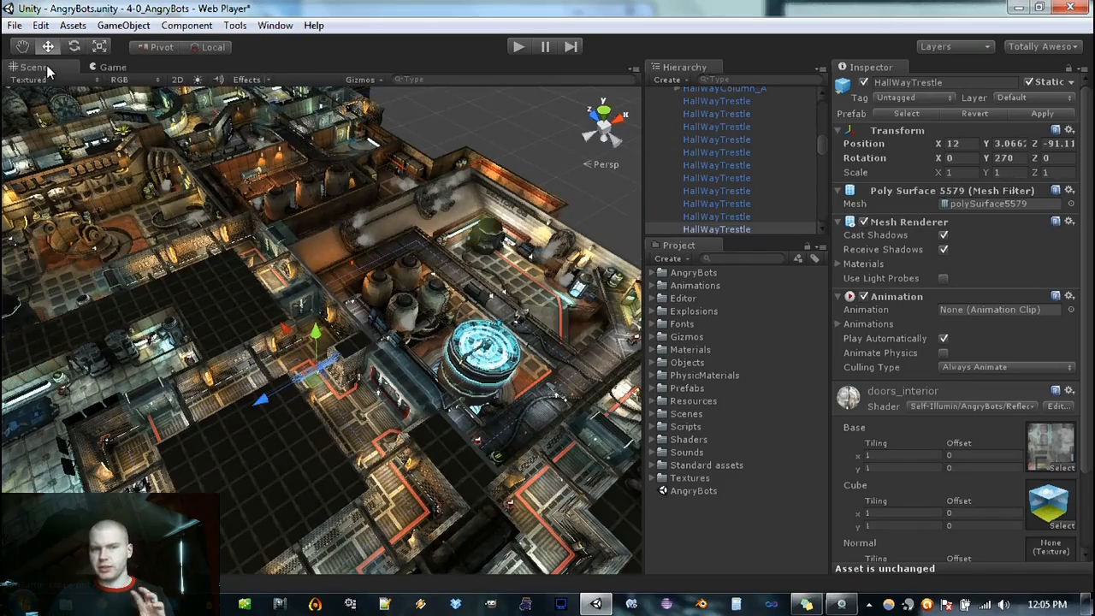
Step: Look over the list of available editor windows, and select the MoodBoxes object in the scene
{"action": "left_click", "coordinate": [275, 25]}
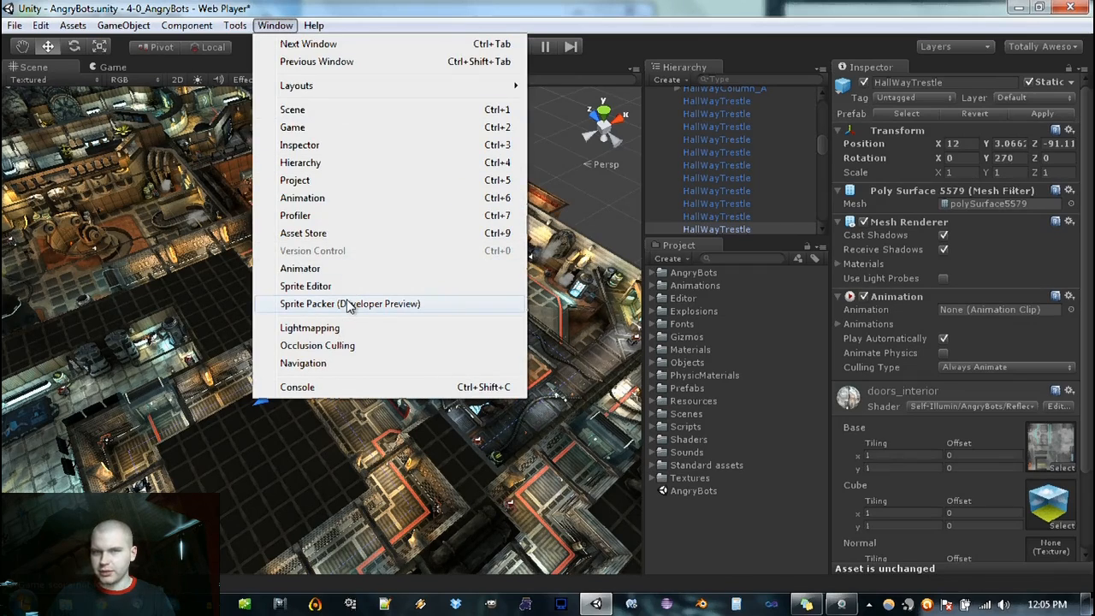
{"action": "key", "text": "Escape"}
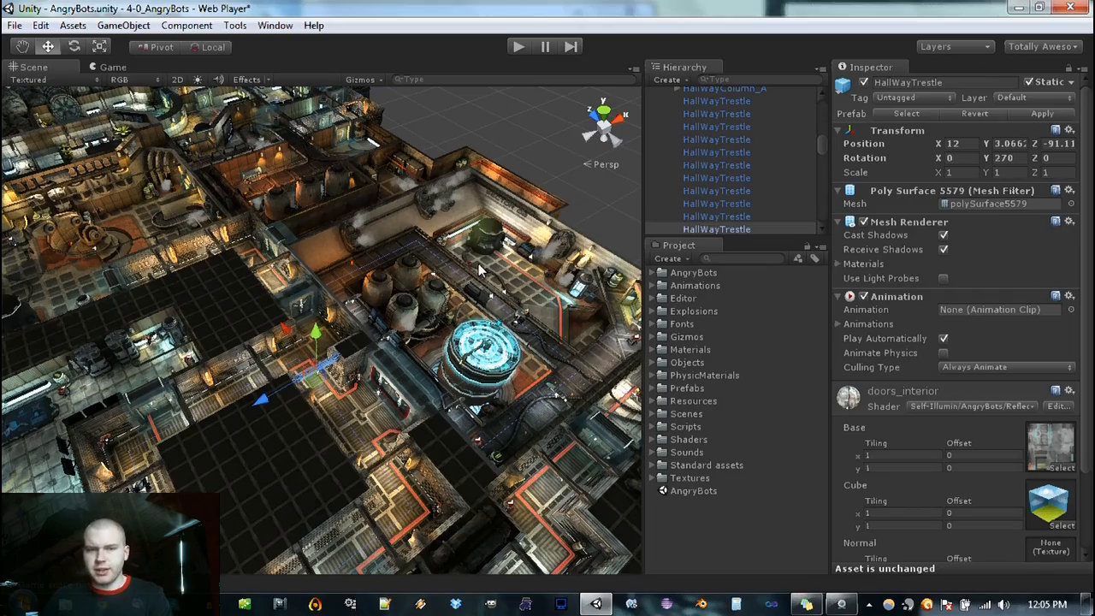
{"action": "scroll", "coordinate": [295, 261], "scroll_direction": "up", "scroll_amount": 5}
{"action": "left_click", "coordinate": [275, 277]}
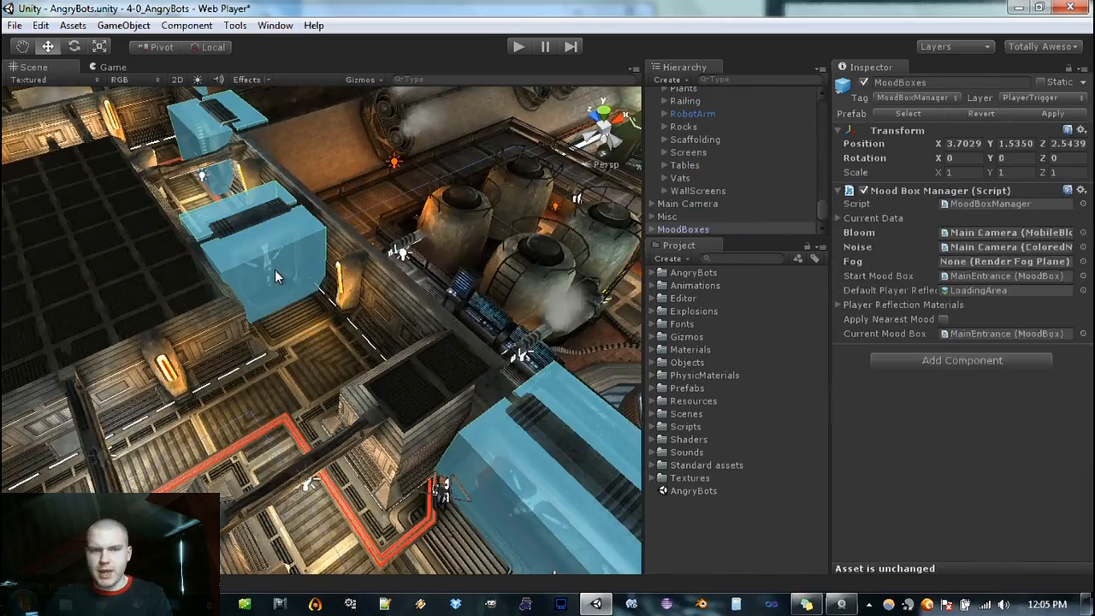
Step: Select the EnemySpider on the grated floor beside the robot arm and frame it in the Scene view
{"action": "scroll", "coordinate": [301, 274], "scroll_direction": "down", "scroll_amount": 10}
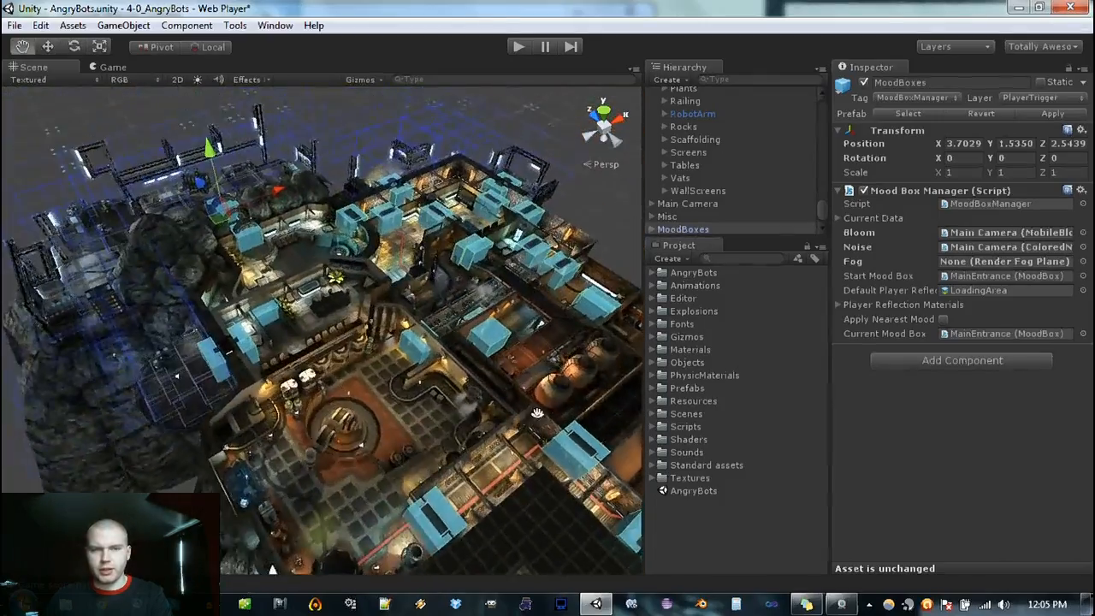
{"action": "left_click_drag", "start_coordinate": [538, 414], "coordinate": [322, 394], "text": "alt"}
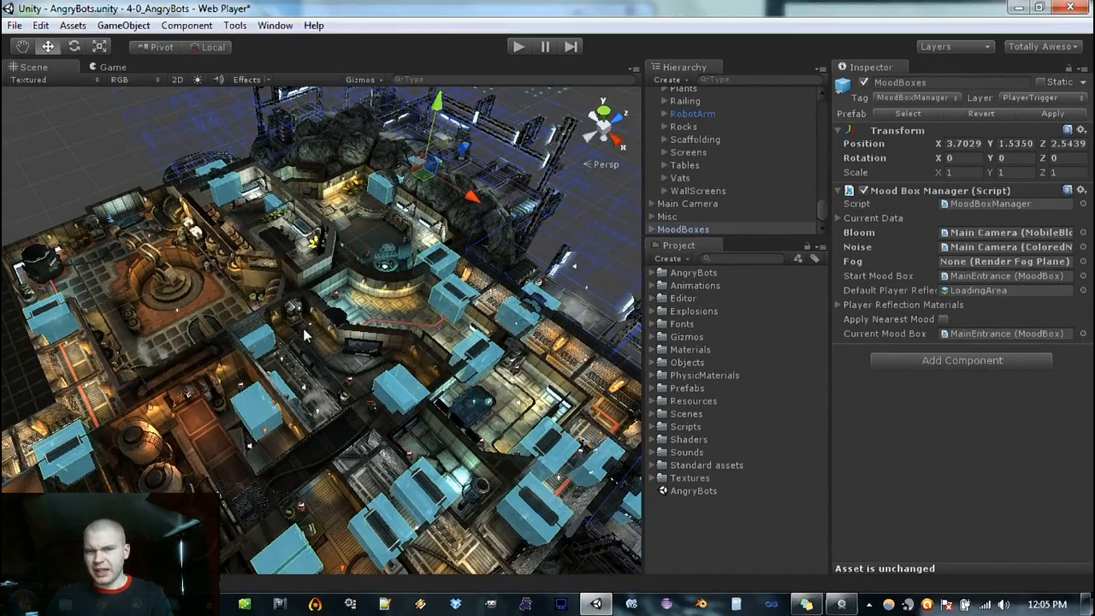
{"action": "scroll", "coordinate": [305, 313], "scroll_direction": "up", "scroll_amount": 10}
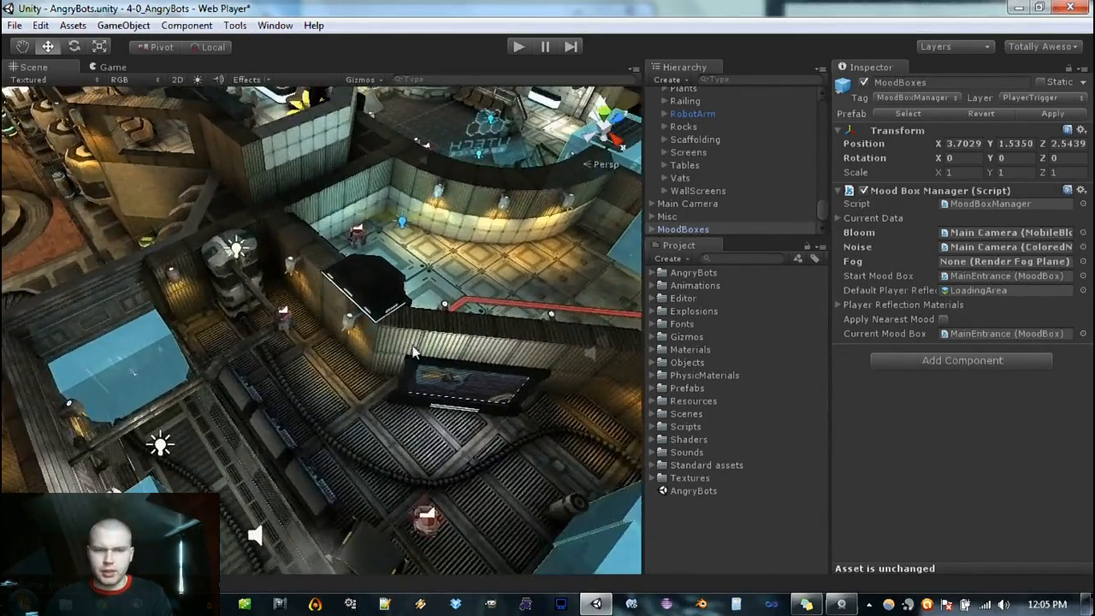
{"action": "left_click_drag", "start_coordinate": [306, 313], "coordinate": [411, 366], "text": "alt"}
{"action": "scroll", "coordinate": [411, 366], "scroll_direction": "down", "scroll_amount": 5}
{"action": "scroll", "coordinate": [411, 366], "scroll_direction": "down", "scroll_amount": 3}
{"action": "scroll", "coordinate": [365, 358], "scroll_direction": "up", "scroll_amount": 4}
{"action": "scroll", "coordinate": [365, 357], "scroll_direction": "up", "scroll_amount": 5}
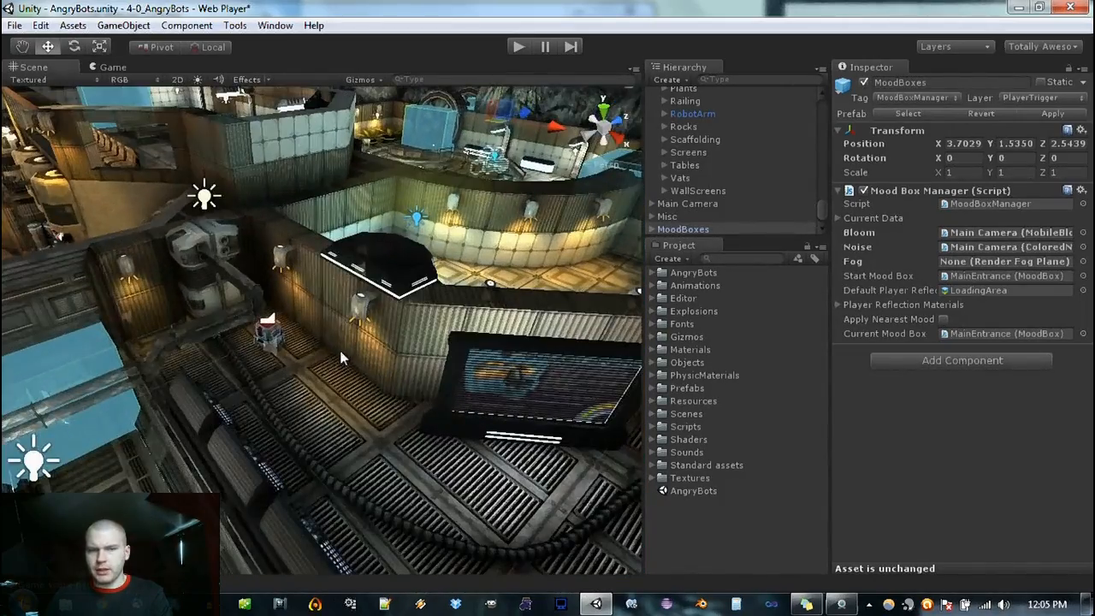
{"action": "scroll", "coordinate": [310, 356], "scroll_direction": "up", "scroll_amount": 6}
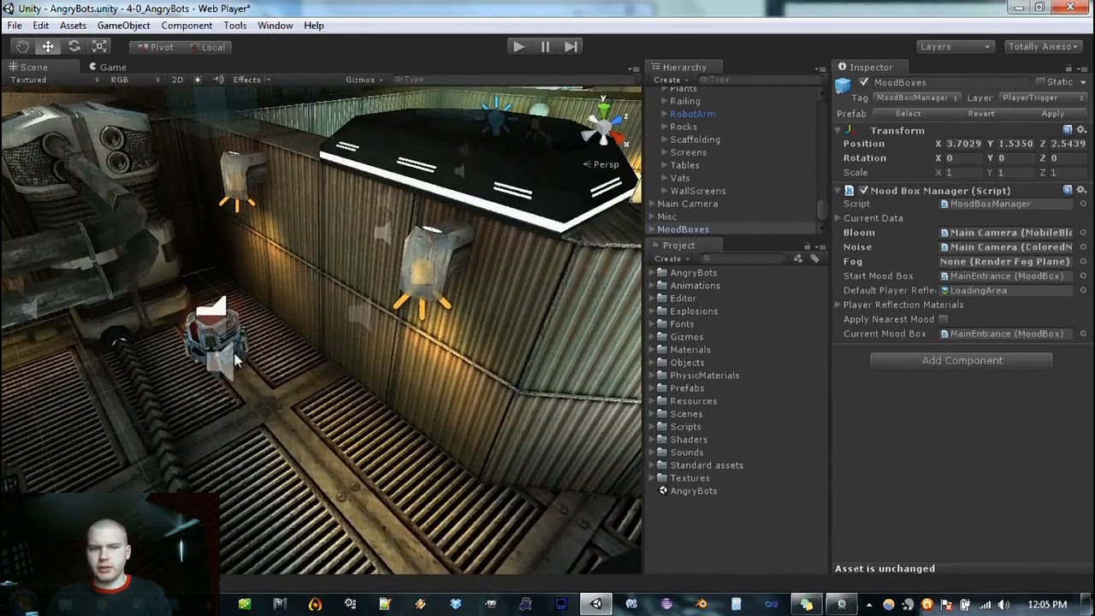
{"action": "left_click", "coordinate": [230, 352]}
{"action": "key", "text": "f"}
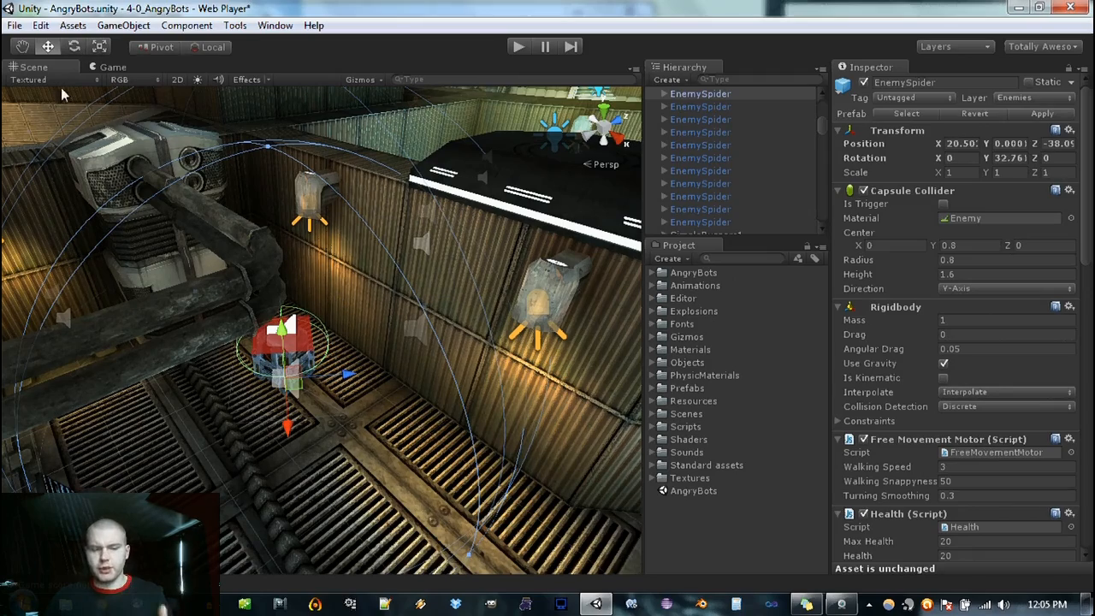
Step: Move the EnemySpider across the floor to about X 21.7, Z -39.2, and tilt it to about X -32.8, Y 1.4, Z 13.3
{"action": "left_click_drag", "start_coordinate": [295, 394], "coordinate": [278, 462]}
{"action": "left_click", "coordinate": [73, 51]}
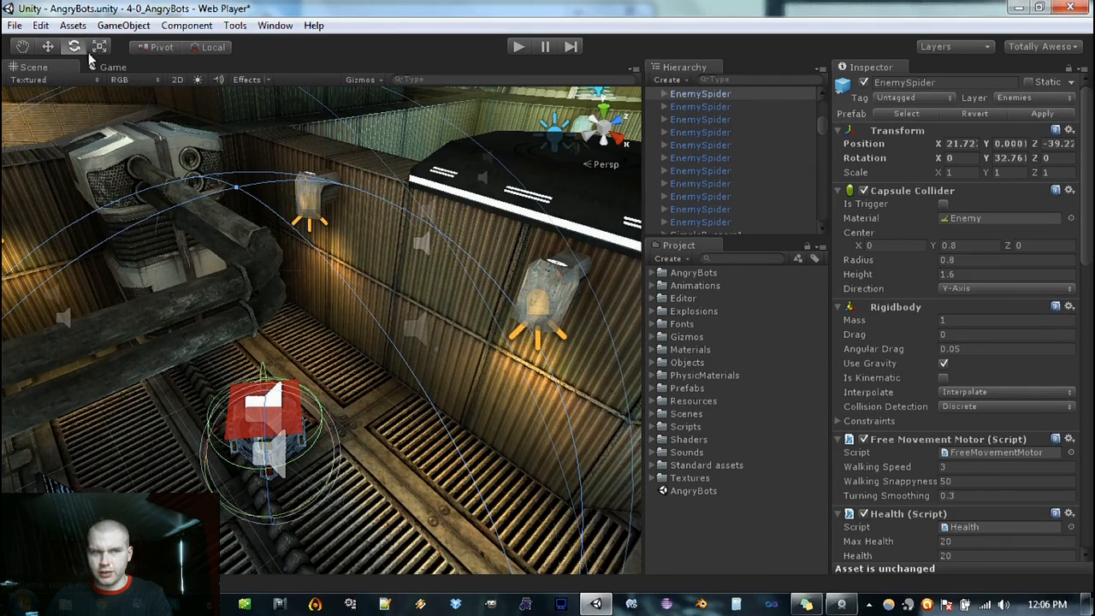
{"action": "left_click_drag", "start_coordinate": [306, 404], "coordinate": [194, 371]}
Step: Scale the EnemySpider up uniformly to about 7.59 on all three axes
{"action": "left_click", "coordinate": [102, 49]}
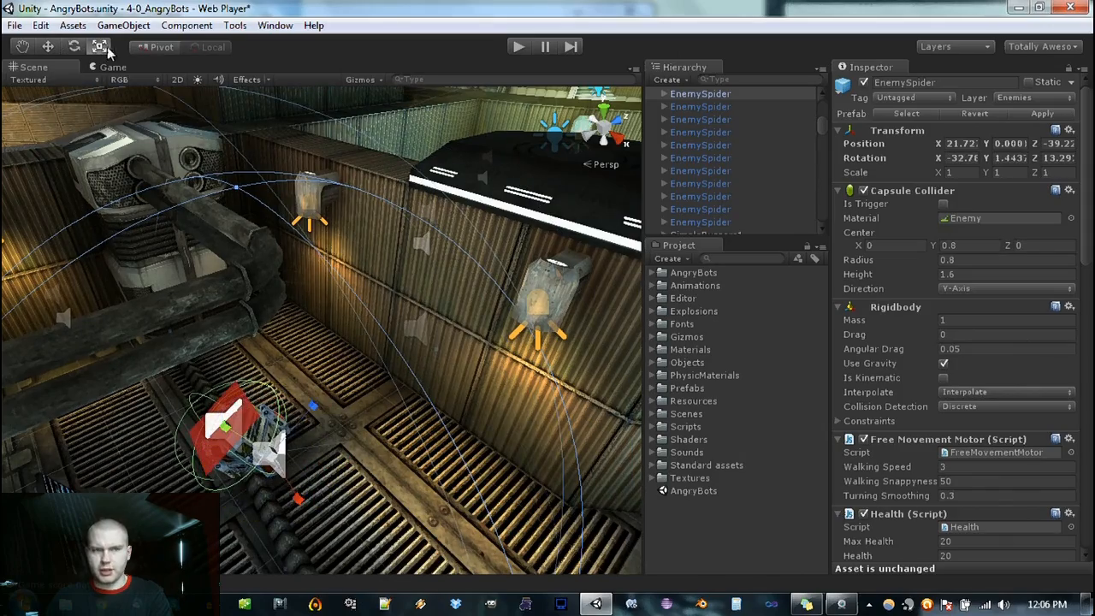
{"action": "scroll", "coordinate": [262, 300], "scroll_direction": "down", "scroll_amount": 3}
{"action": "left_click_drag", "start_coordinate": [276, 438], "coordinate": [421, 375]}
{"action": "scroll", "coordinate": [421, 375], "scroll_direction": "down", "scroll_amount": 4}
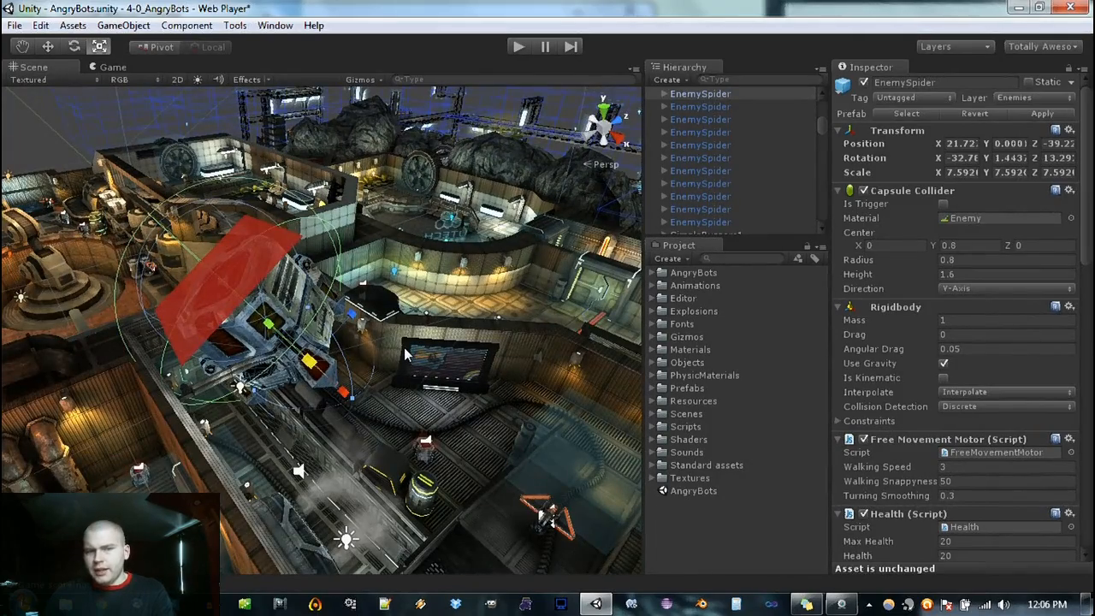
Step: Examine the enlarged EnemySpider from several angles and close up around its pivot point
{"action": "scroll", "coordinate": [401, 421], "scroll_direction": "down", "scroll_amount": 3}
{"action": "left_click_drag", "start_coordinate": [404, 434], "coordinate": [153, 354], "text": "alt"}
{"action": "scroll", "coordinate": [269, 358], "scroll_direction": "up", "scroll_amount": 4}
{"action": "scroll", "coordinate": [291, 338], "scroll_direction": "up", "scroll_amount": 2}
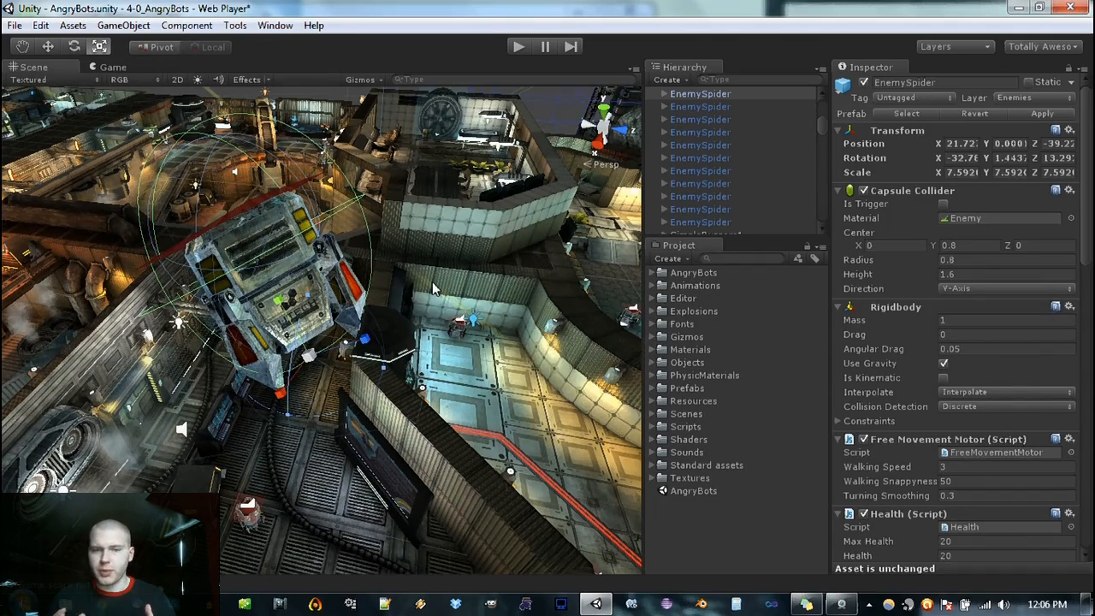
{"action": "left_click_drag", "start_coordinate": [347, 291], "coordinate": [188, 117], "text": "alt"}
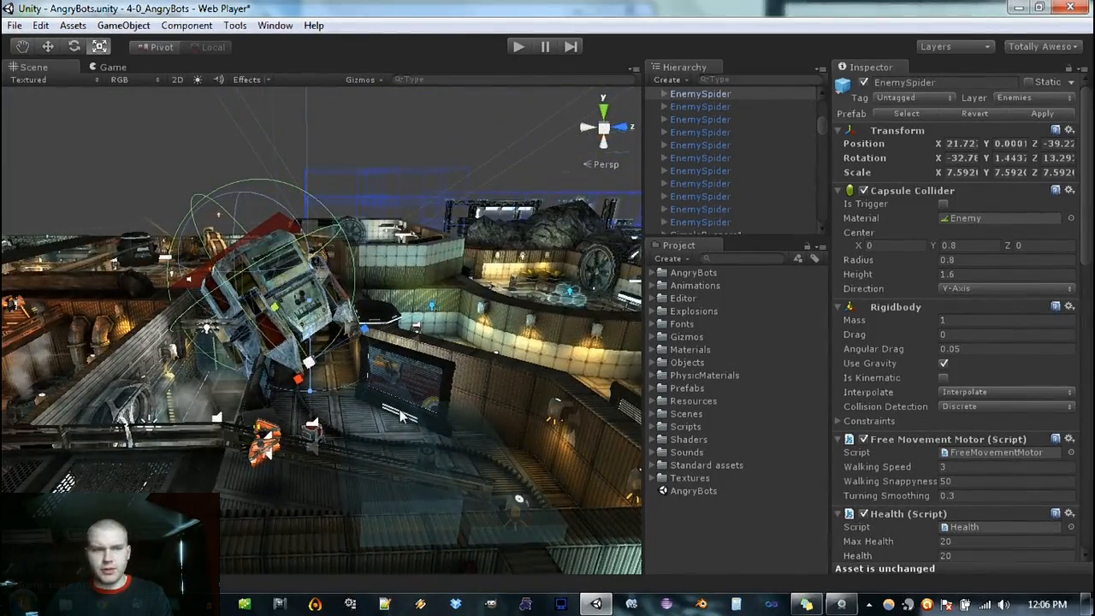
{"action": "scroll", "coordinate": [402, 416], "scroll_direction": "up", "scroll_amount": 6}
{"action": "left_click_drag", "start_coordinate": [327, 421], "coordinate": [235, 367], "text": "alt"}
{"action": "right_click_drag", "start_coordinate": [492, 359], "coordinate": [713, 440], "text": "alt"}
{"action": "left_click_drag", "start_coordinate": [445, 500], "coordinate": [340, 16], "text": "alt"}
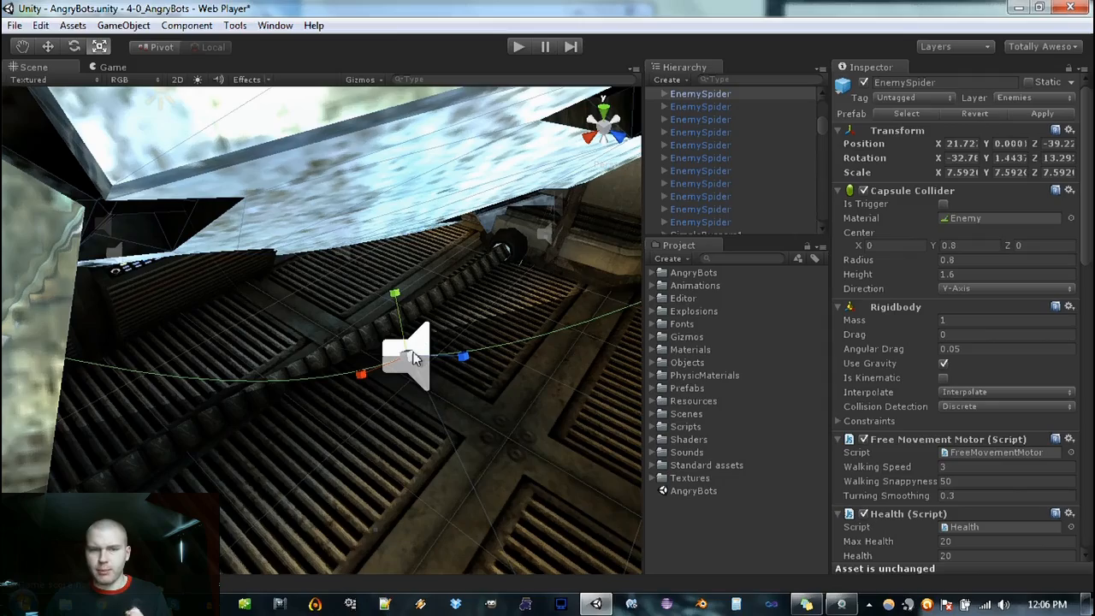
Step: Rotate the EnemySpider about its pivot point to about X -26.5, Y 3.1, Z 12.5
{"action": "left_click_drag", "start_coordinate": [412, 357], "coordinate": [358, 367], "text": "alt"}
{"action": "key", "text": "e"}
{"action": "left_click_drag", "start_coordinate": [355, 318], "coordinate": [389, 272]}
Step: Set the tool handle position to Center and rotate the EnemySpider about its center to about X -7.7, Y 7.2, Z 11.2
{"action": "left_click", "coordinate": [161, 48]}
{"action": "scroll", "coordinate": [343, 218], "scroll_direction": "down", "scroll_amount": 5}
{"action": "left_click_drag", "start_coordinate": [339, 224], "coordinate": [467, 336], "text": "alt"}
{"action": "scroll", "coordinate": [379, 296], "scroll_direction": "up", "scroll_amount": 3}
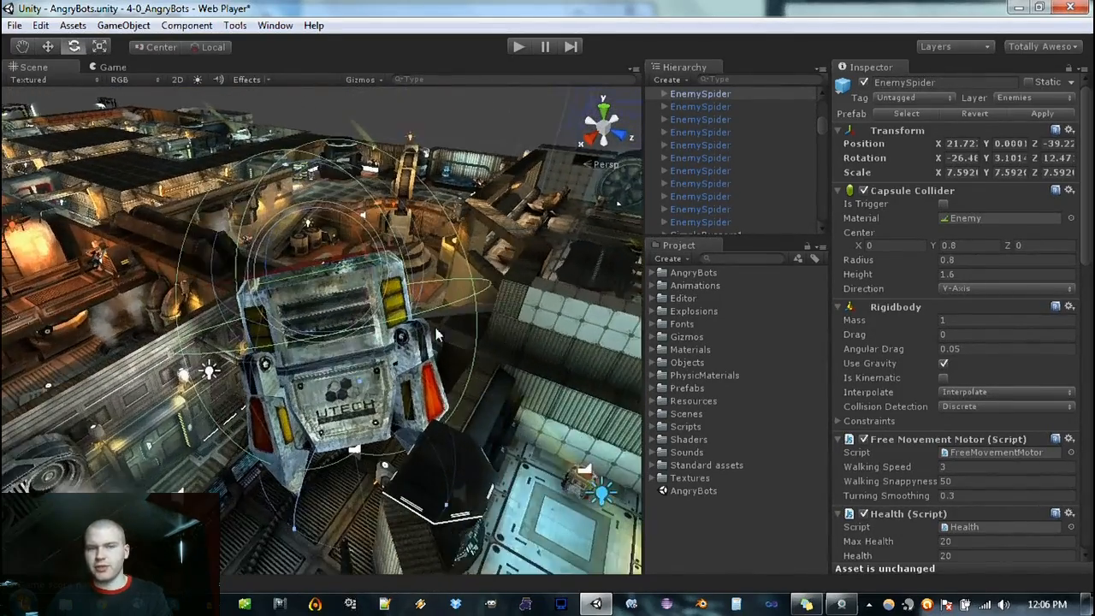
{"action": "left_click_drag", "start_coordinate": [379, 297], "coordinate": [439, 184]}
{"action": "left_click_drag", "start_coordinate": [359, 229], "coordinate": [487, 186]}
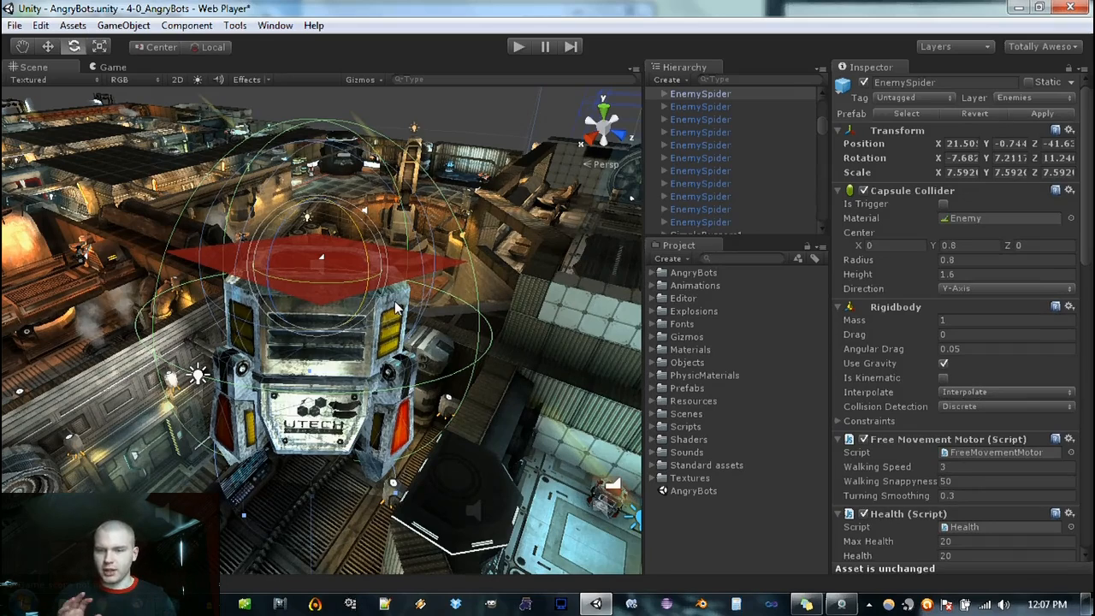
Step: Set the tool handles to Pivot and Global, and raise the EnemySpider vertically to about Y 12.9
{"action": "left_click", "coordinate": [159, 47]}
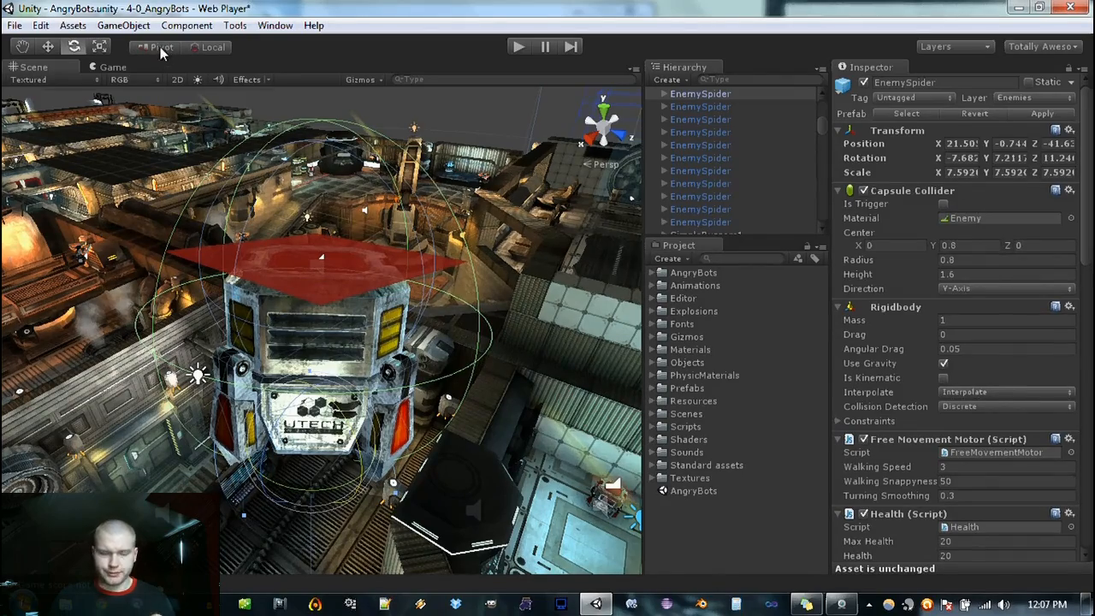
{"action": "scroll", "coordinate": [309, 251], "scroll_direction": "down", "scroll_amount": 3}
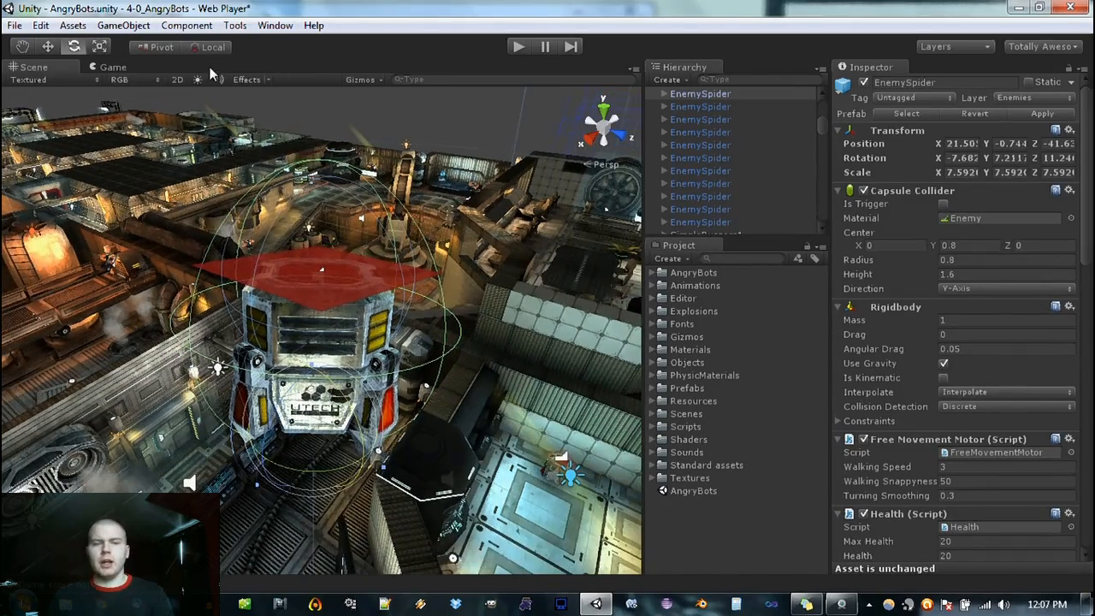
{"action": "left_click", "coordinate": [211, 47]}
{"action": "left_click_drag", "start_coordinate": [402, 351], "coordinate": [451, 386], "text": "alt"}
{"action": "key", "text": "w"}
{"action": "right_click_drag", "start_coordinate": [450, 386], "coordinate": [536, 342]}
{"action": "key", "text": "w"}
{"action": "scroll", "coordinate": [301, 383], "scroll_direction": "down", "scroll_amount": 6}
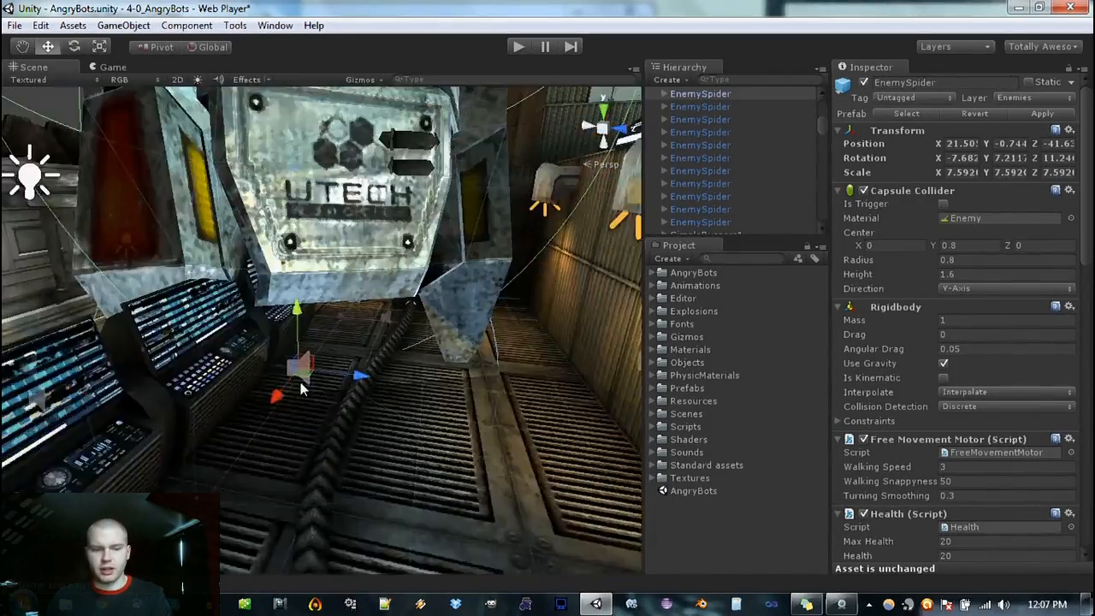
{"action": "scroll", "coordinate": [379, 334], "scroll_direction": "down", "scroll_amount": 6}
{"action": "scroll", "coordinate": [381, 331], "scroll_direction": "up", "scroll_amount": 2}
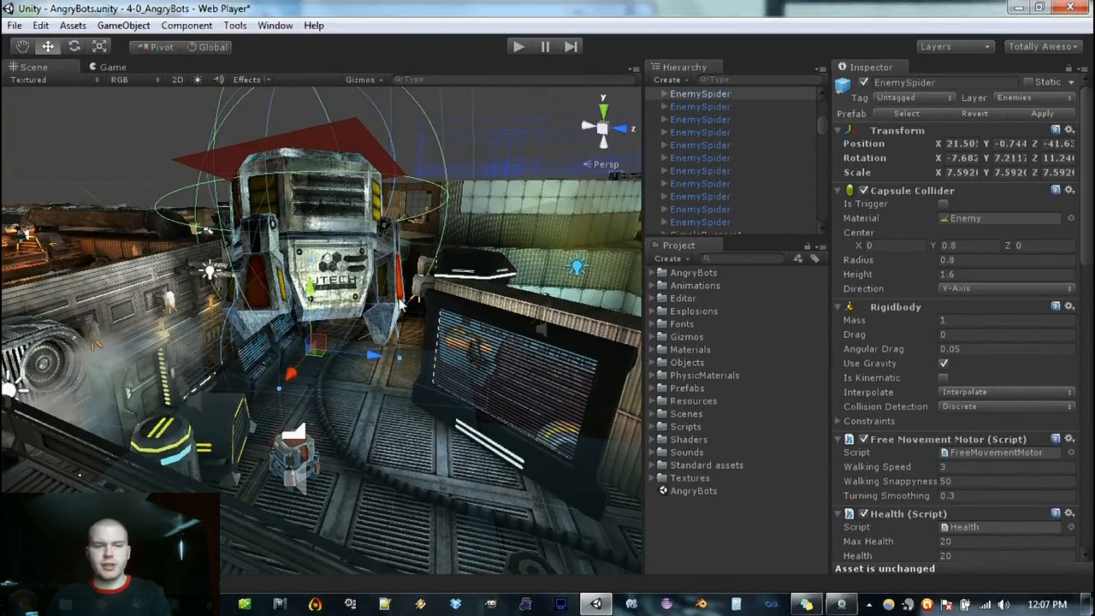
{"action": "left_click_drag", "start_coordinate": [322, 301], "coordinate": [305, 26]}
Step: Rotate the raised EnemySpider about the global vertical axis to a Y rotation of about 143
{"action": "key", "text": "f"}
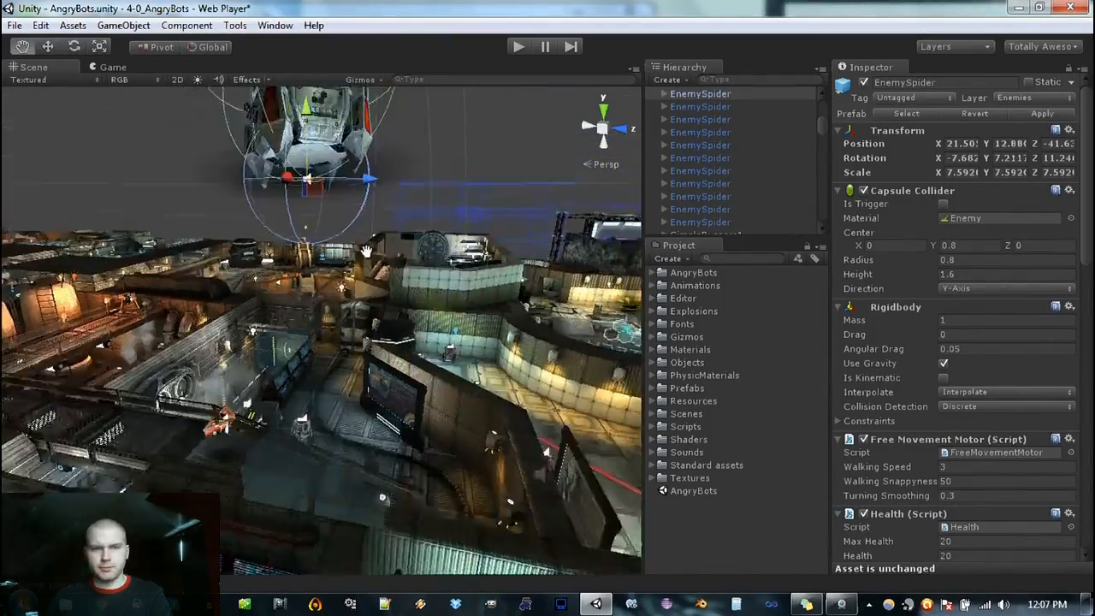
{"action": "left_click_drag", "start_coordinate": [363, 363], "coordinate": [381, 402], "text": "alt"}
{"action": "key", "text": "e"}
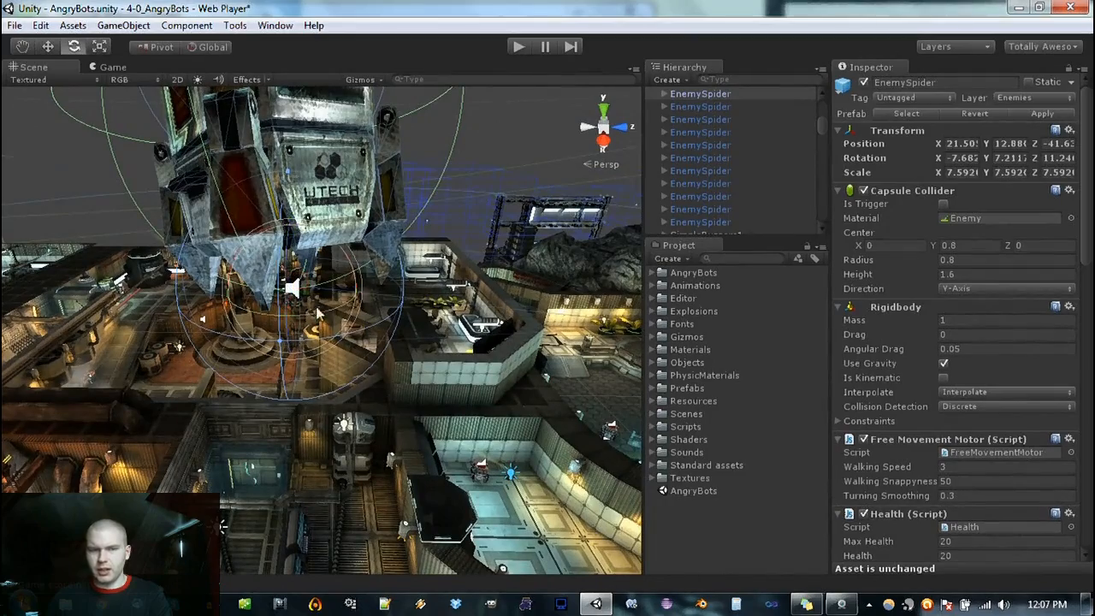
{"action": "left_click_drag", "start_coordinate": [321, 308], "coordinate": [284, 296]}
Step: Set the tool handles to Local and move the EnemySpider along its own Z axis to about X 24.1, Y 13.5, Z -45.0
{"action": "key", "text": "w"}
{"action": "mouse_move", "coordinate": [428, 382]}
{"action": "left_mouse_down", "text": "alt"}
{"action": "mouse_move", "coordinate": [530, 396]}
{"action": "mouse_move", "coordinate": [293, 365]}
{"action": "mouse_move", "coordinate": [410, 373]}
{"action": "left_mouse_up", "text": "alt"}
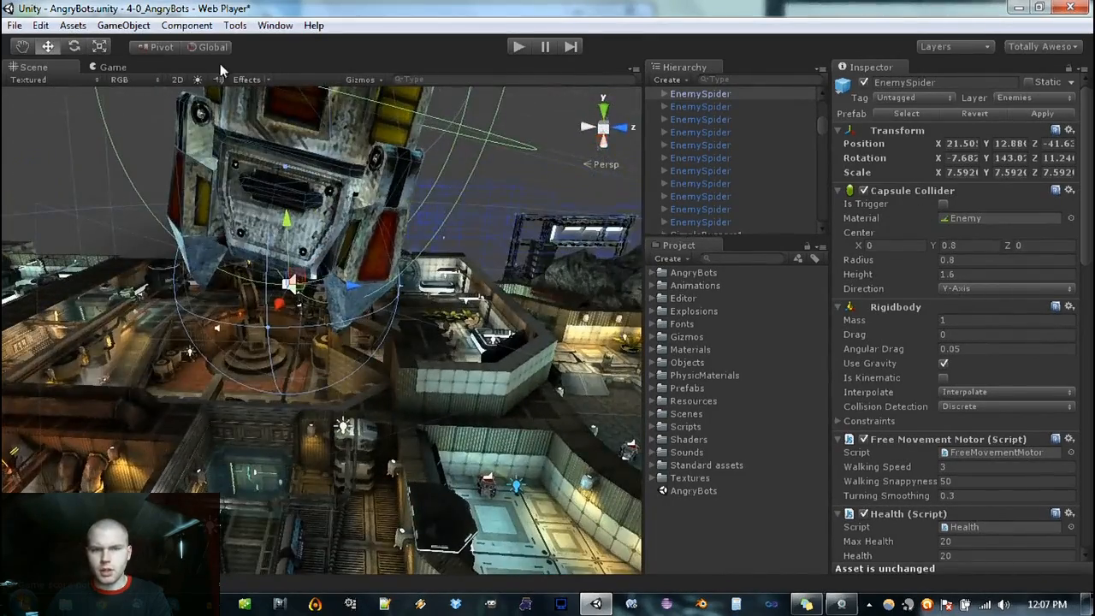
{"action": "left_click", "coordinate": [206, 48]}
{"action": "left_click_drag", "start_coordinate": [343, 377], "coordinate": [910, 428], "text": "alt"}
{"action": "scroll", "coordinate": [447, 322], "scroll_direction": "down", "scroll_amount": 2}
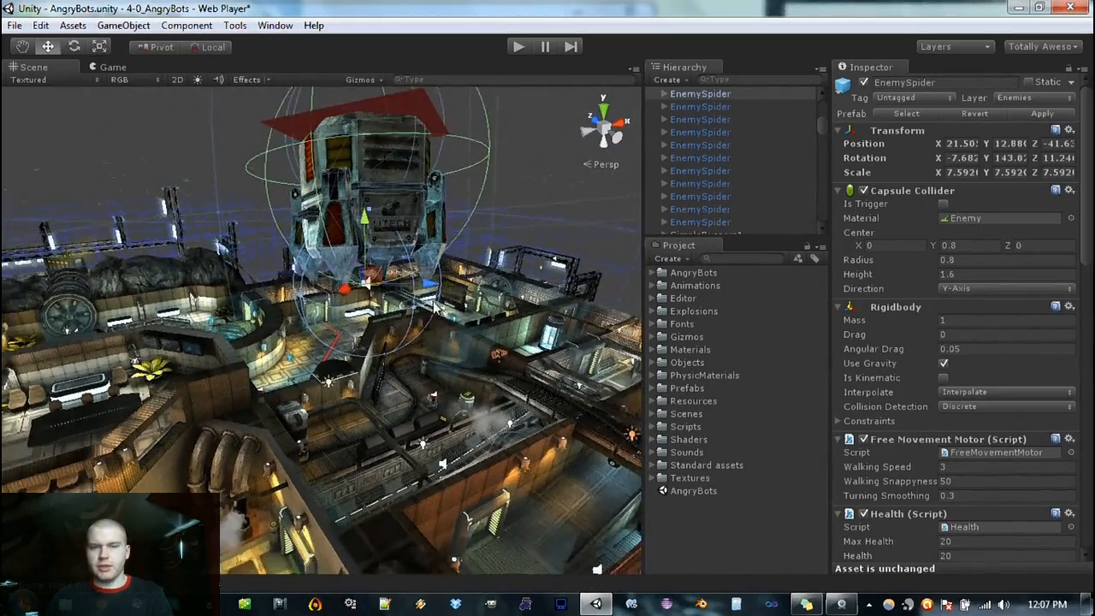
{"action": "left_click_drag", "start_coordinate": [432, 286], "coordinate": [508, 285]}
Step: Rotate the EnemySpider about its local Z axis to about 55.5
{"action": "left_click_drag", "start_coordinate": [487, 359], "coordinate": [137, 272], "text": "alt"}
{"action": "key", "text": "e"}
{"action": "left_click_drag", "start_coordinate": [323, 263], "coordinate": [407, 318]}
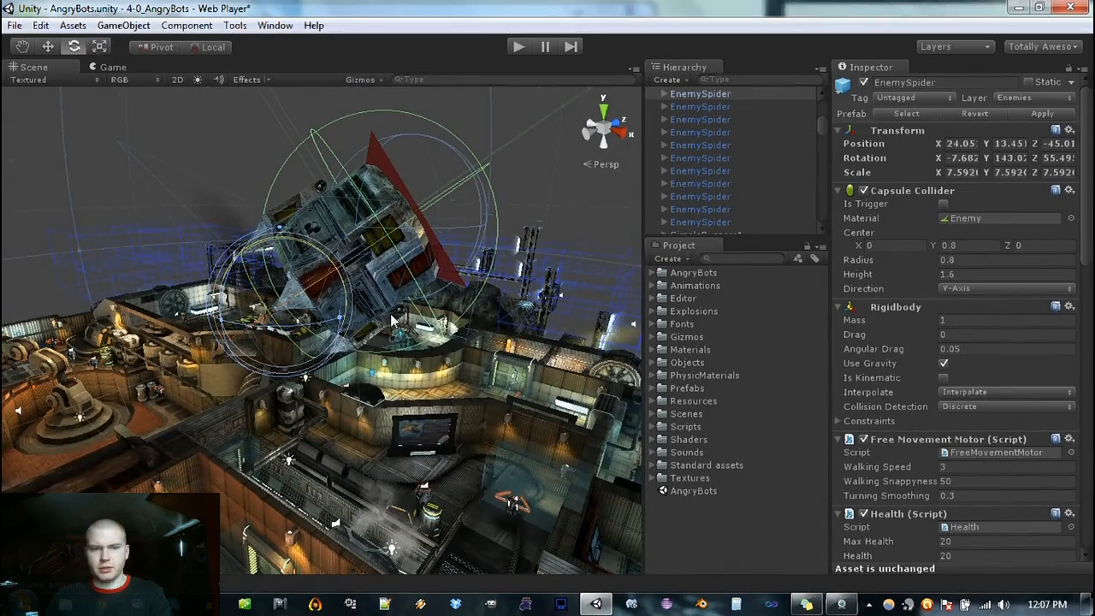
Step: Move the tilted EnemySpider along its local X axis to about X 24.9, Y 12.1, Z -44.6
{"action": "left_click_drag", "start_coordinate": [219, 266], "coordinate": [434, 369], "text": "alt"}
{"action": "scroll", "coordinate": [433, 369], "scroll_direction": "up", "scroll_amount": 10}
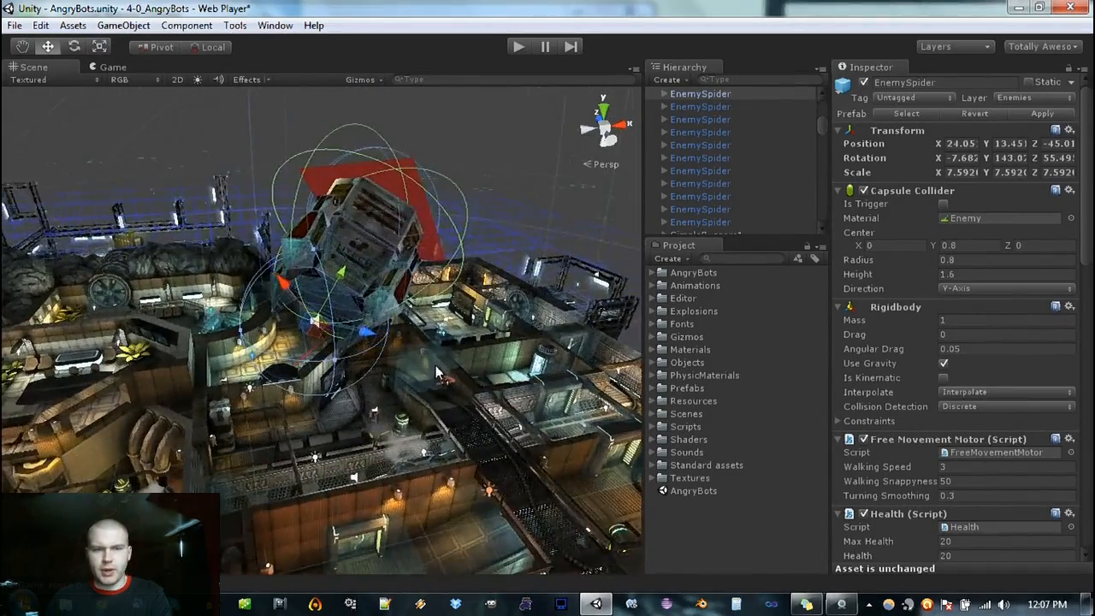
{"action": "left_click_drag", "start_coordinate": [393, 336], "coordinate": [220, 146], "text": "alt"}
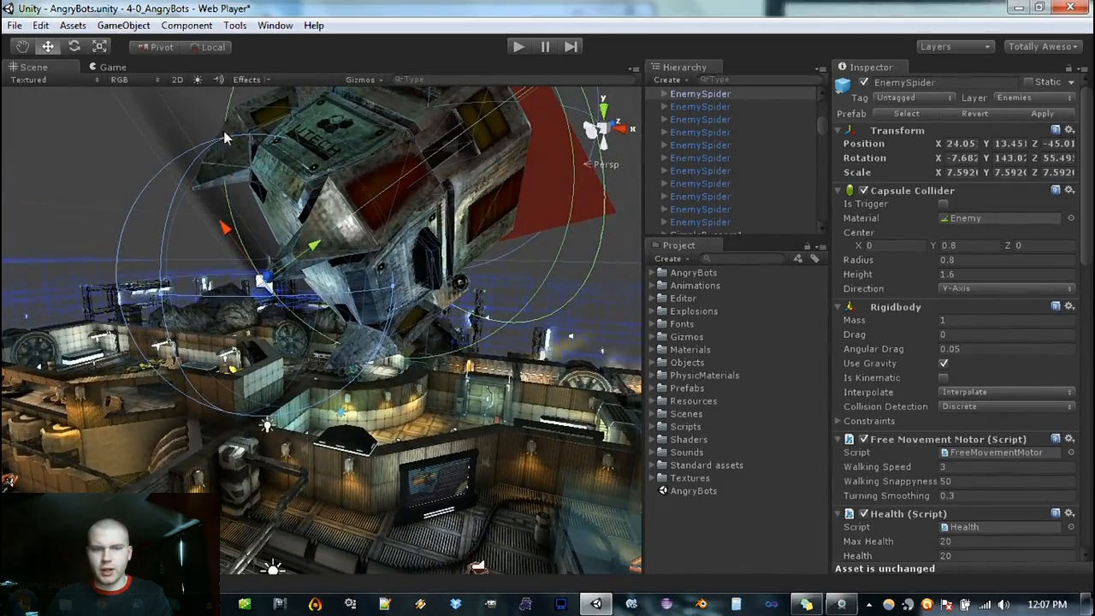
{"action": "left_click_drag", "start_coordinate": [224, 228], "coordinate": [245, 256]}
Step: Compare the EnemySpider's handle directions in Global and Local orientation, leaving the handles set to Global
{"action": "left_click_drag", "start_coordinate": [175, 184], "coordinate": [315, 358], "text": "alt"}
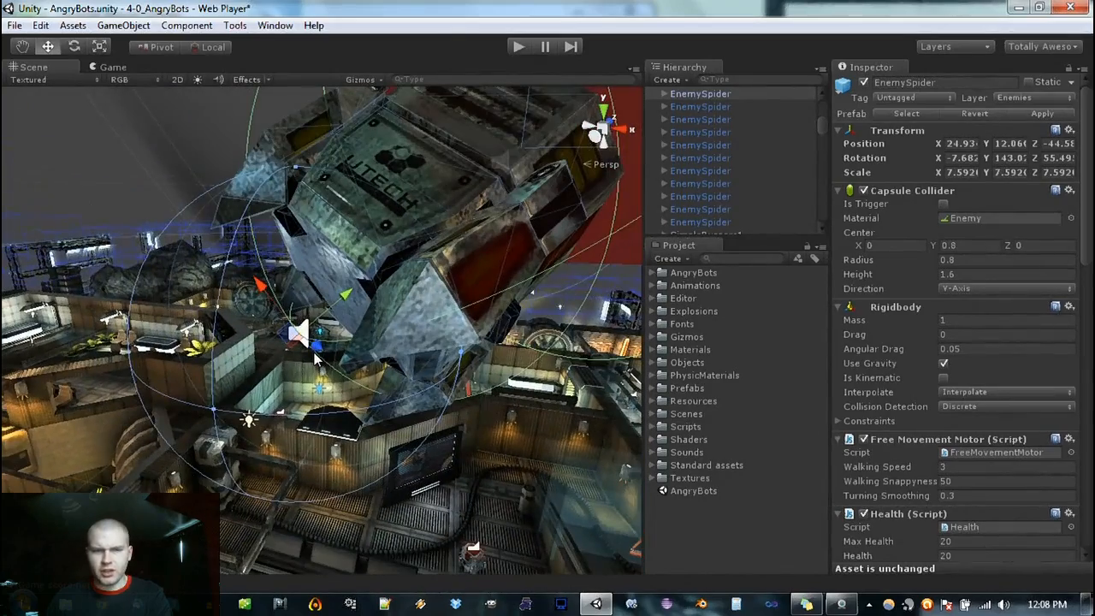
{"action": "left_click", "coordinate": [209, 48]}
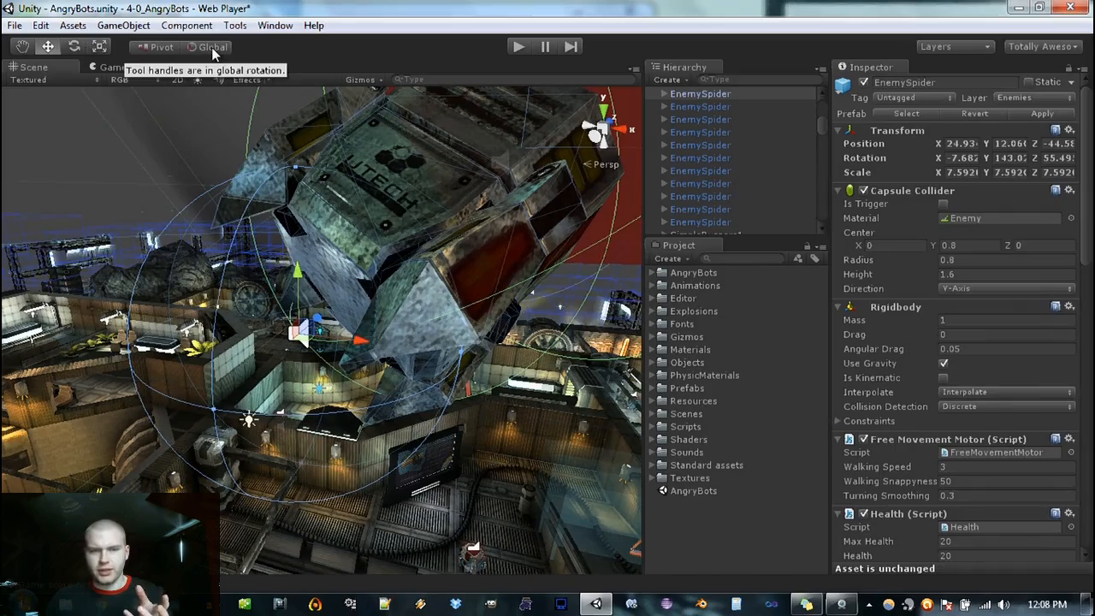
{"action": "left_click_drag", "start_coordinate": [253, 96], "coordinate": [325, 197], "text": "alt"}
{"action": "left_click", "coordinate": [211, 48]}
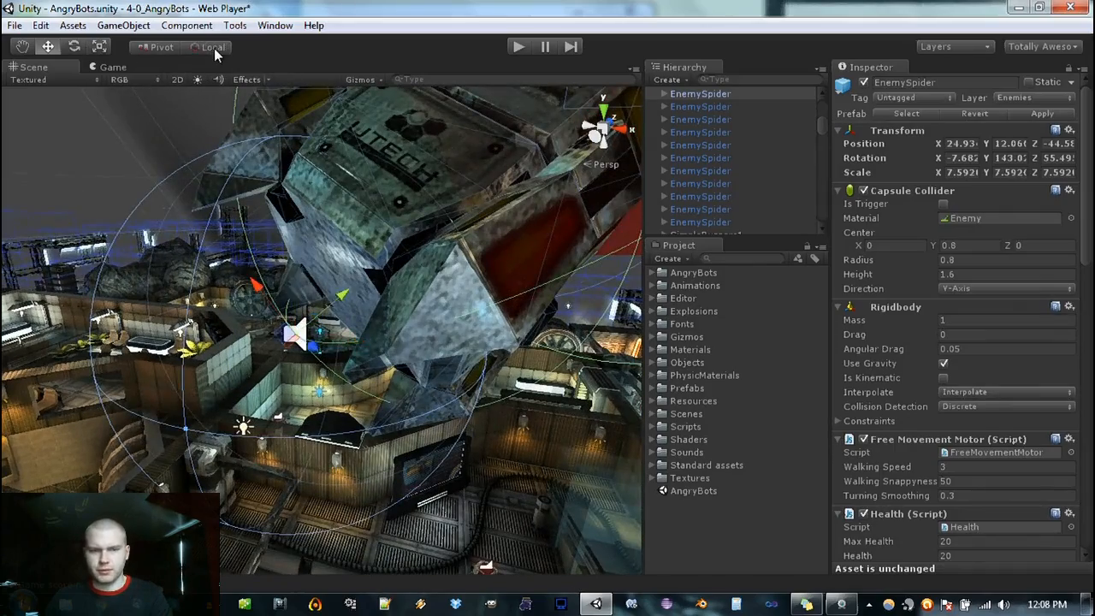
{"action": "left_click", "coordinate": [215, 50]}
{"action": "left_click_drag", "start_coordinate": [156, 374], "coordinate": [438, 414], "text": "alt"}
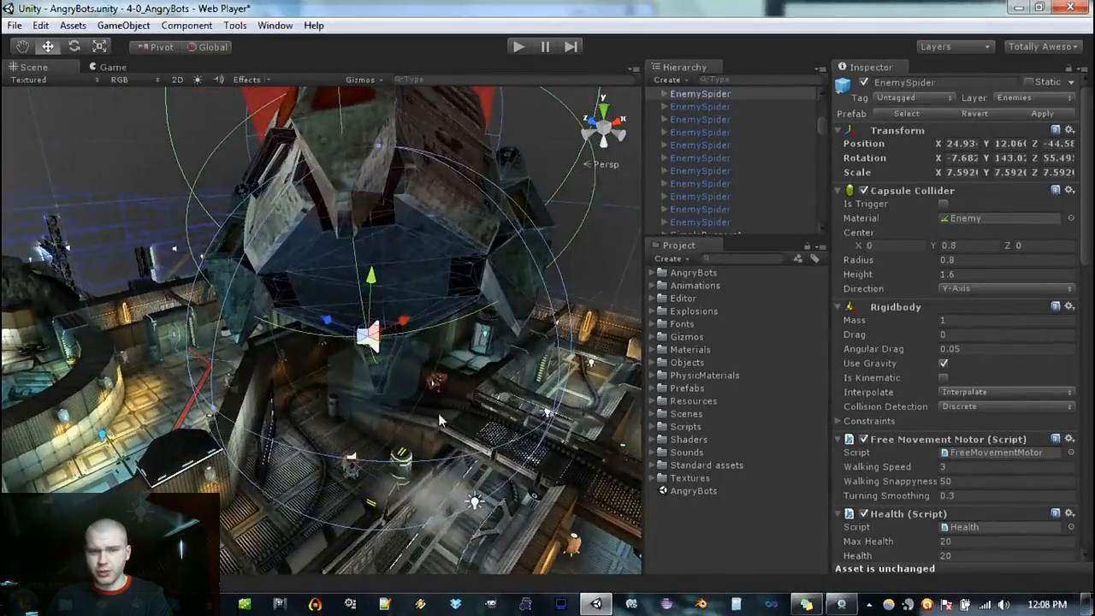
Step: View the level from farther away and look over the list of available editor windows again
{"action": "scroll", "coordinate": [399, 419], "scroll_direction": "down", "scroll_amount": 10}
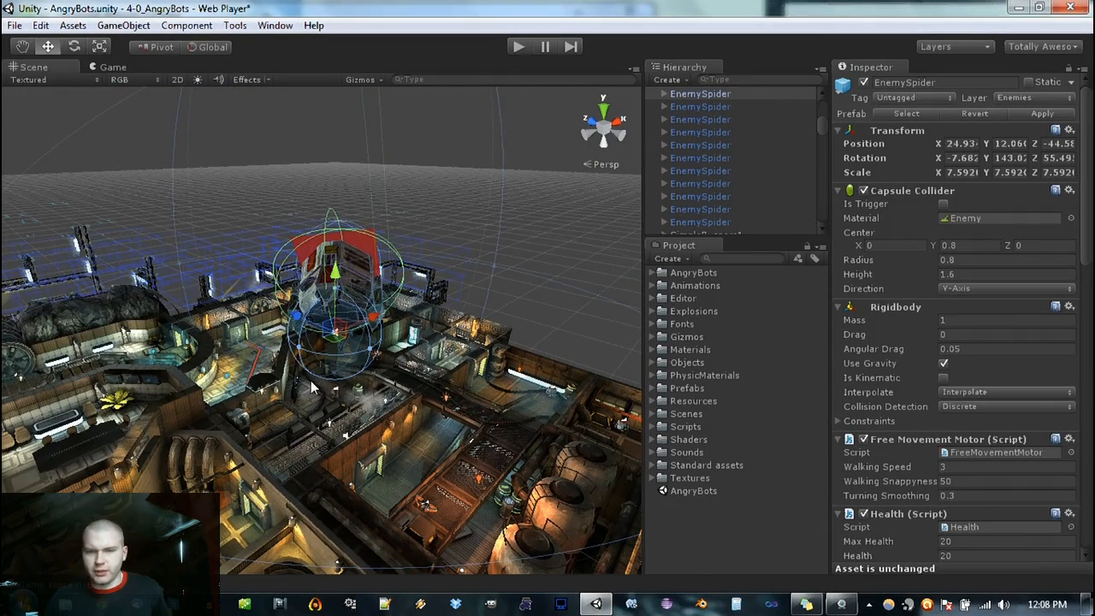
{"action": "left_click", "coordinate": [274, 24]}
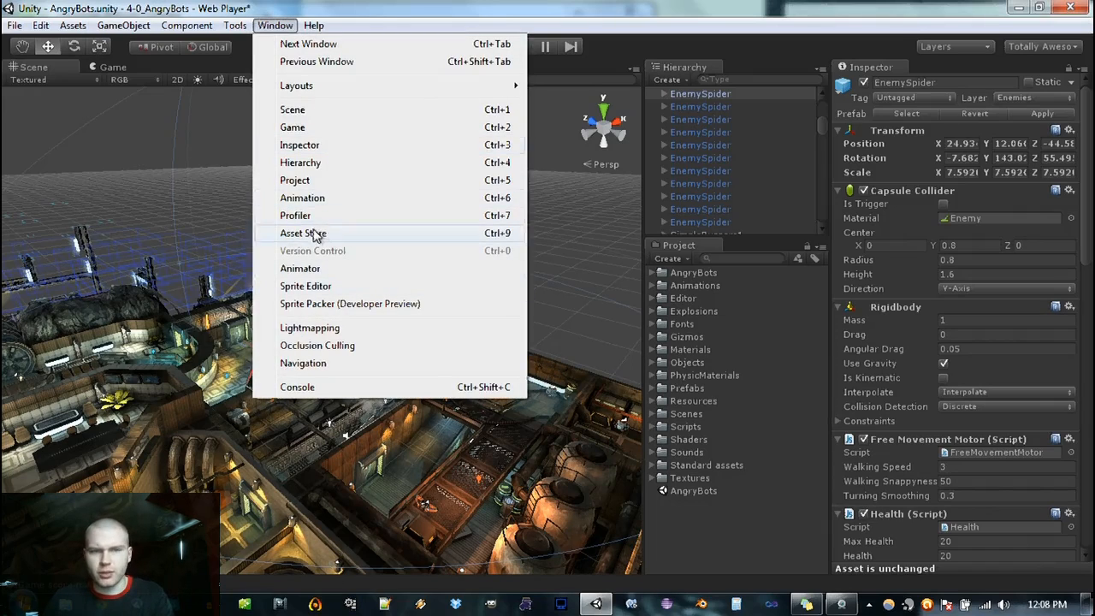
{"action": "left_click", "coordinate": [445, 6]}
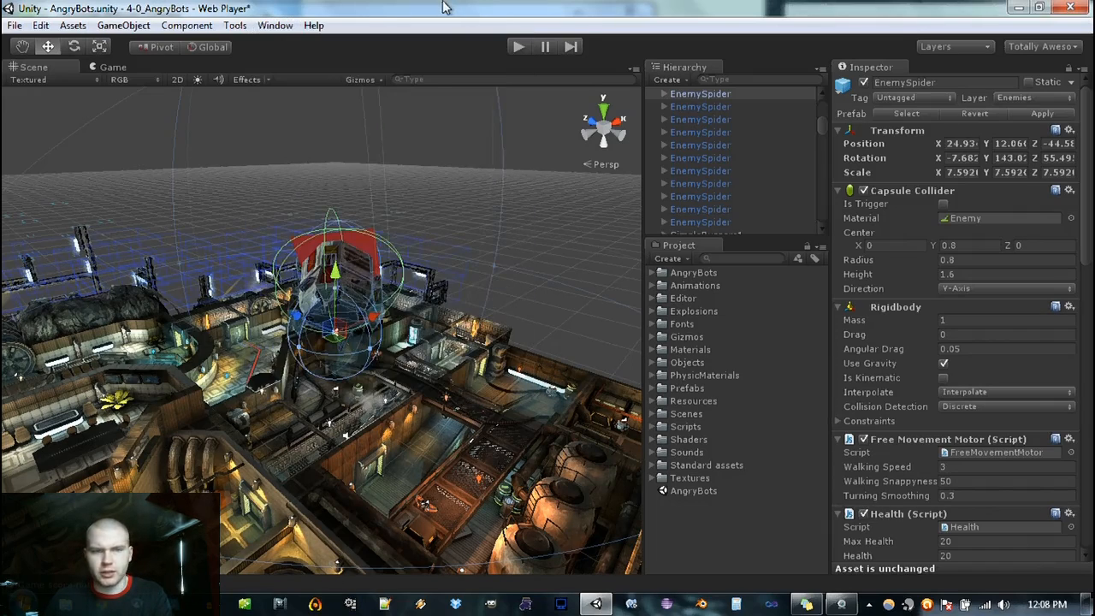